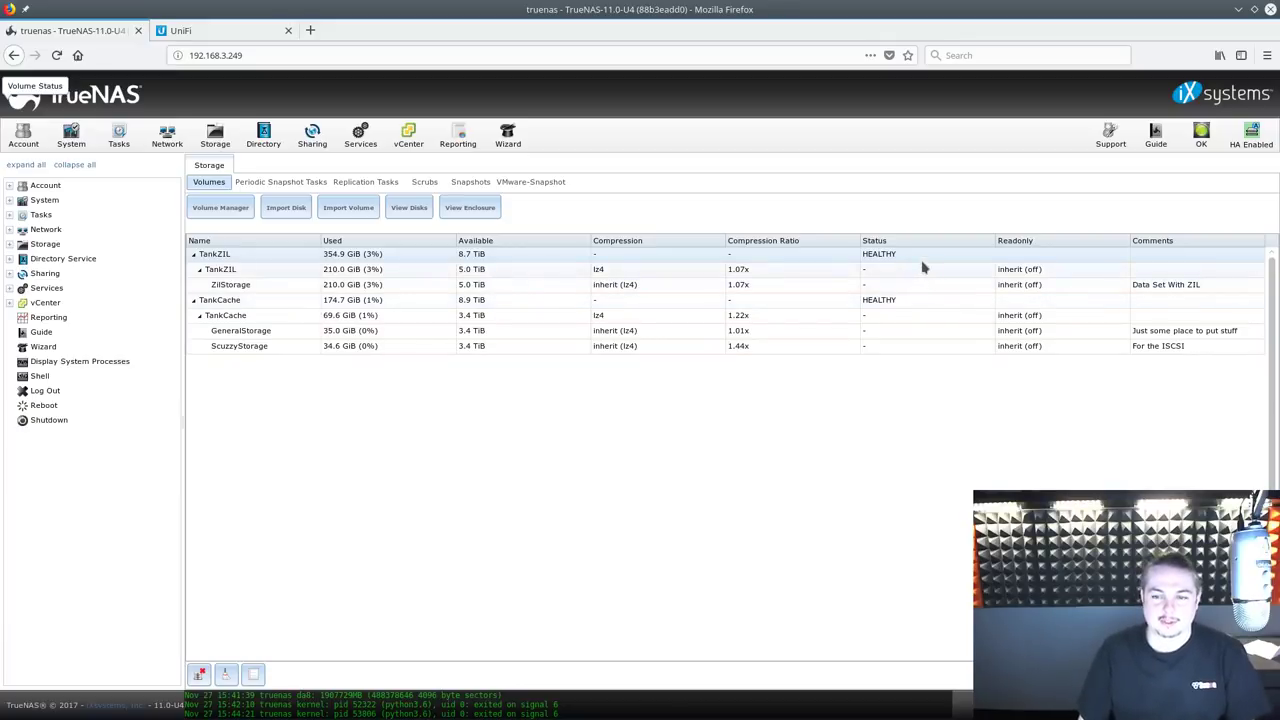
Copy the current TrueNAS address and load the login page of the node at 192.168.3.245 in a new tab
left_click(914, 300)
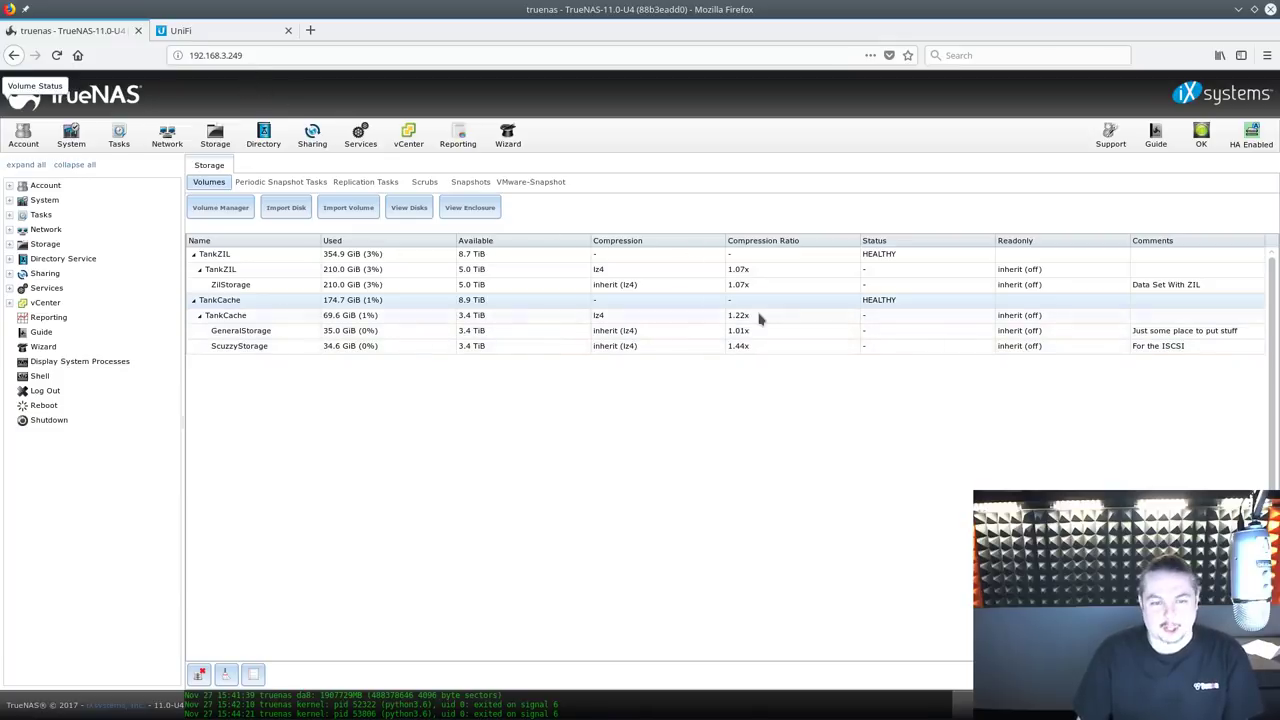
left_click(285, 58)
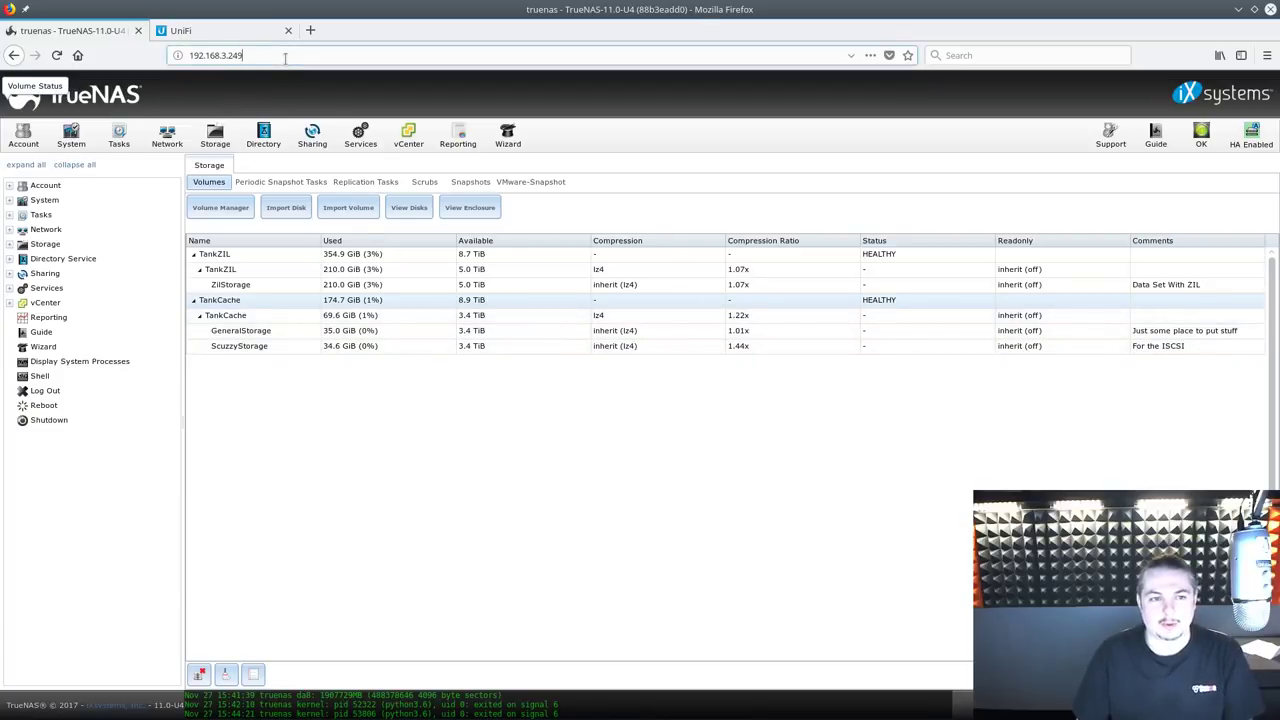
key("shift+Left")
key("shift+Left")
key("shift+Left")
key("shift+Left")
key("shift+Left")
key("shift+Left")
key("shift+Left")
key("shift+Left")
key("shift+Left")
key("shift+Left")
key("shift+Left")
key("shift+Left")
key("shift+Left")
key("ctrl+c")
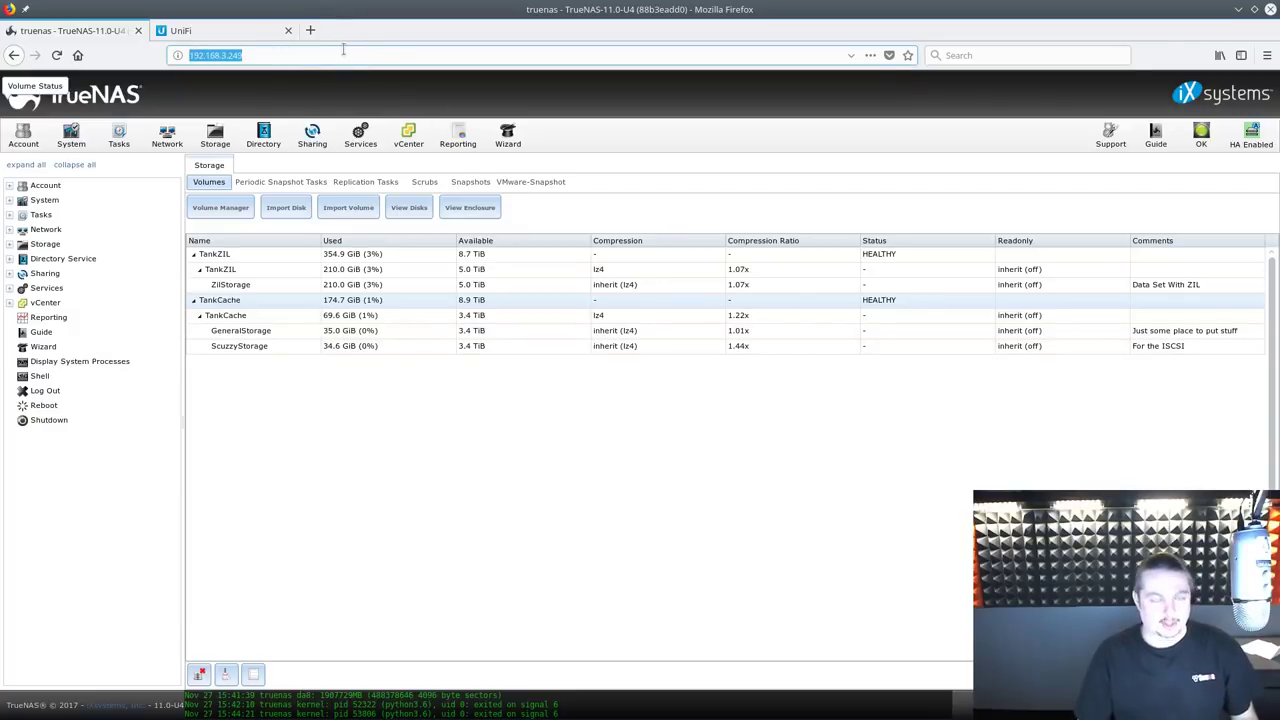
left_click(310, 30)
key("ctrl+v")
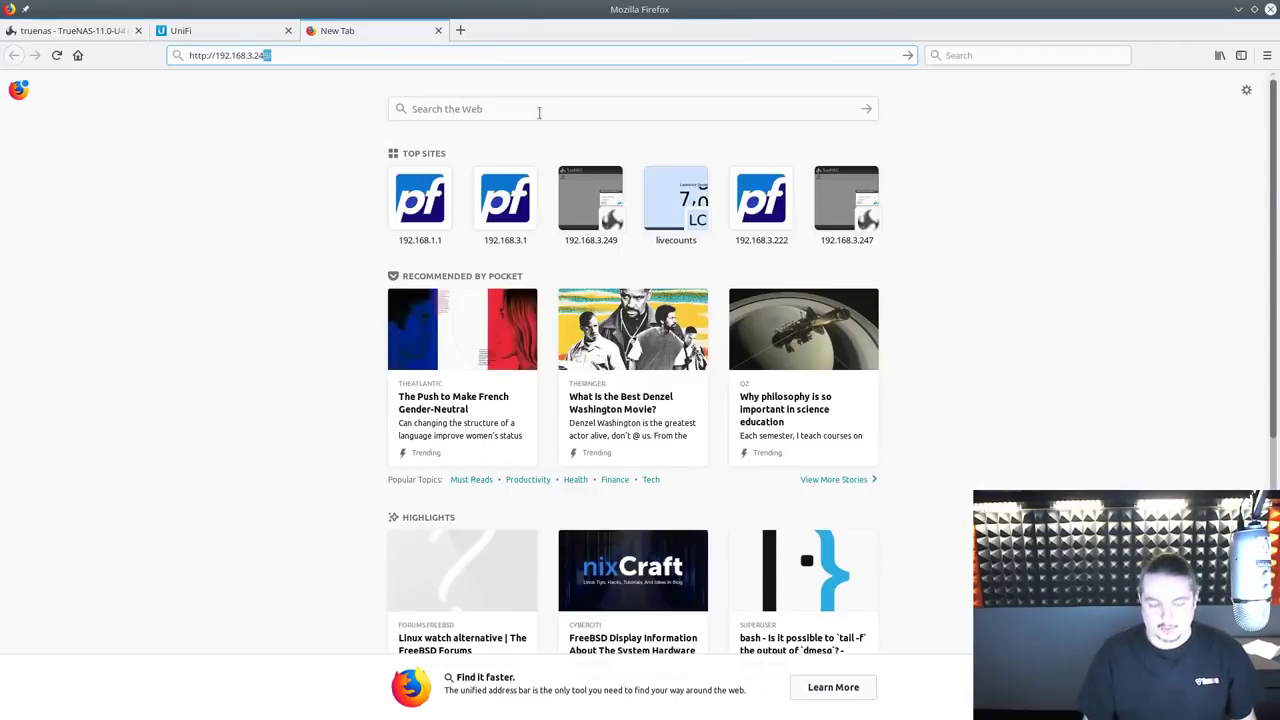
type("5")
key("Return")
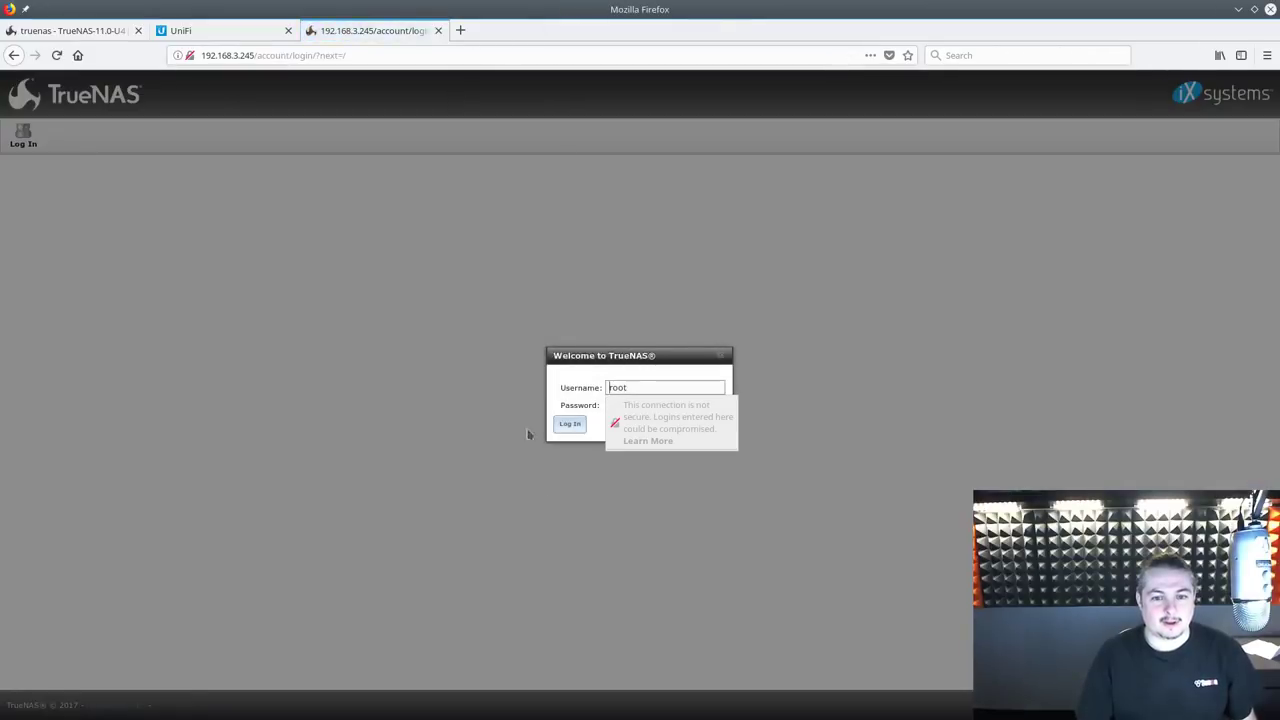
left_click(630, 404)
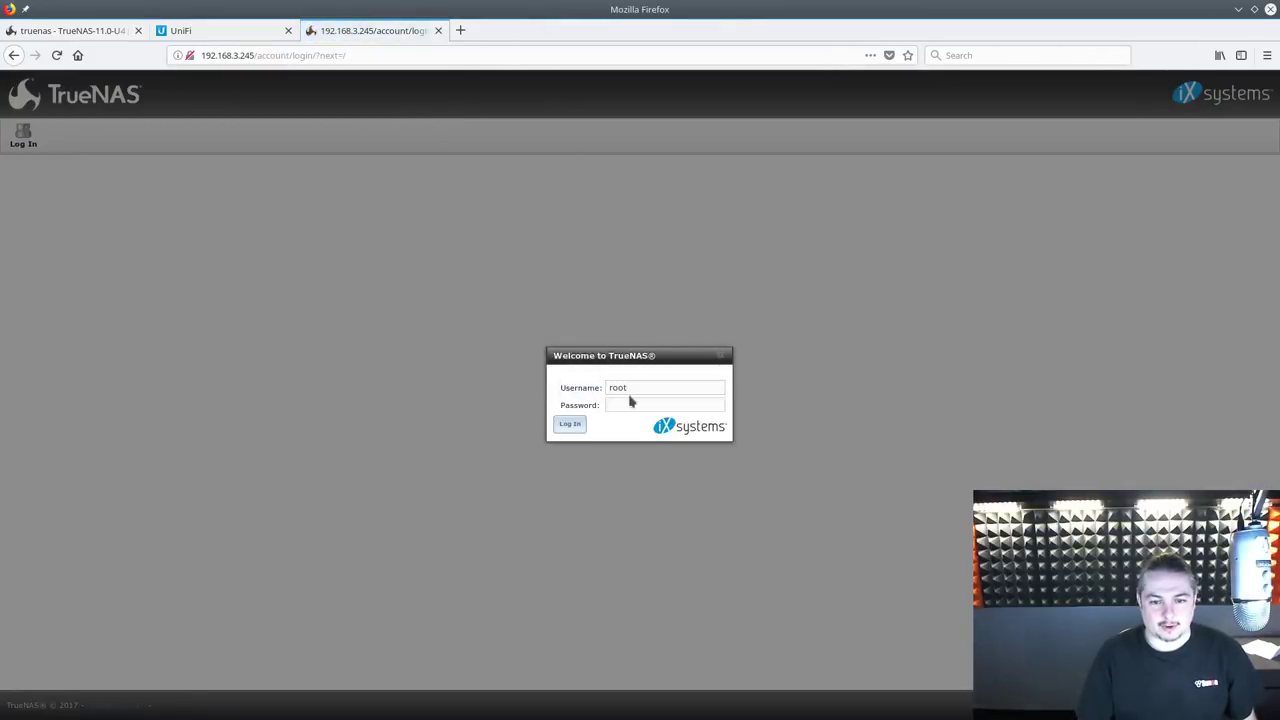
Open the node page at 192.168.3.247 in another new tab and highlight the active IP address shown there
middle_click(460, 31)
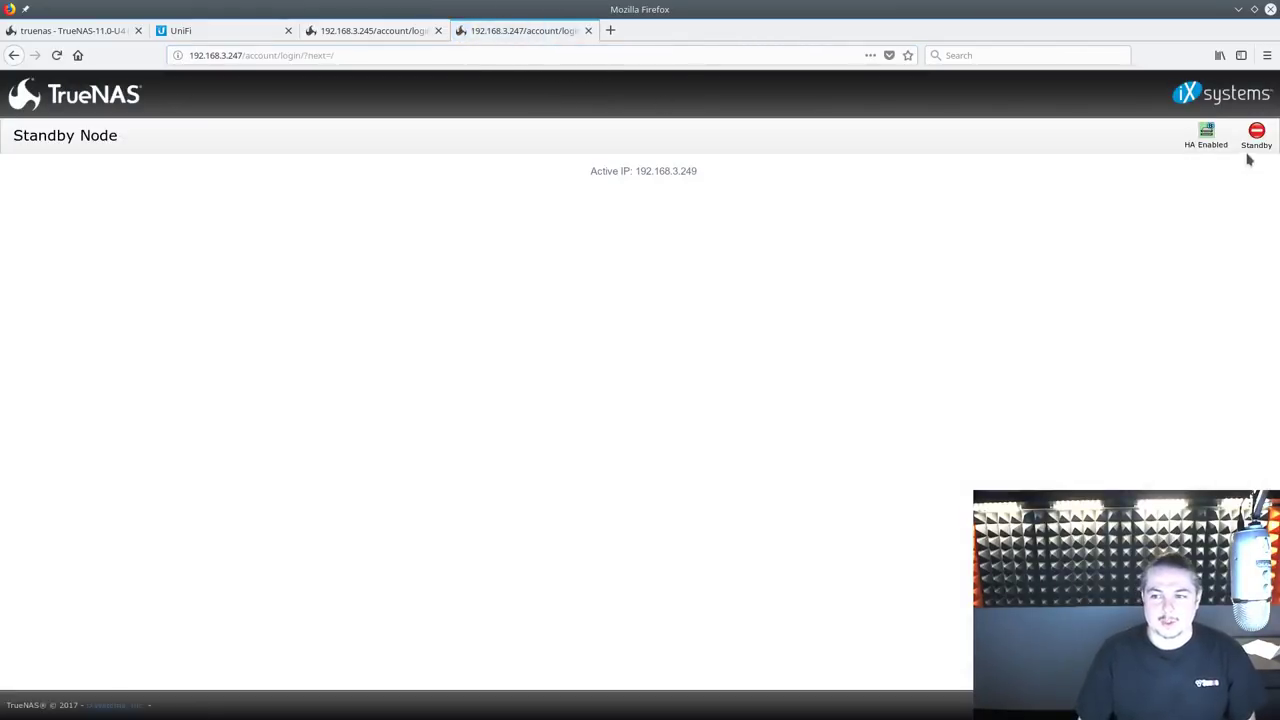
left_click_drag(642, 171, 740, 174)
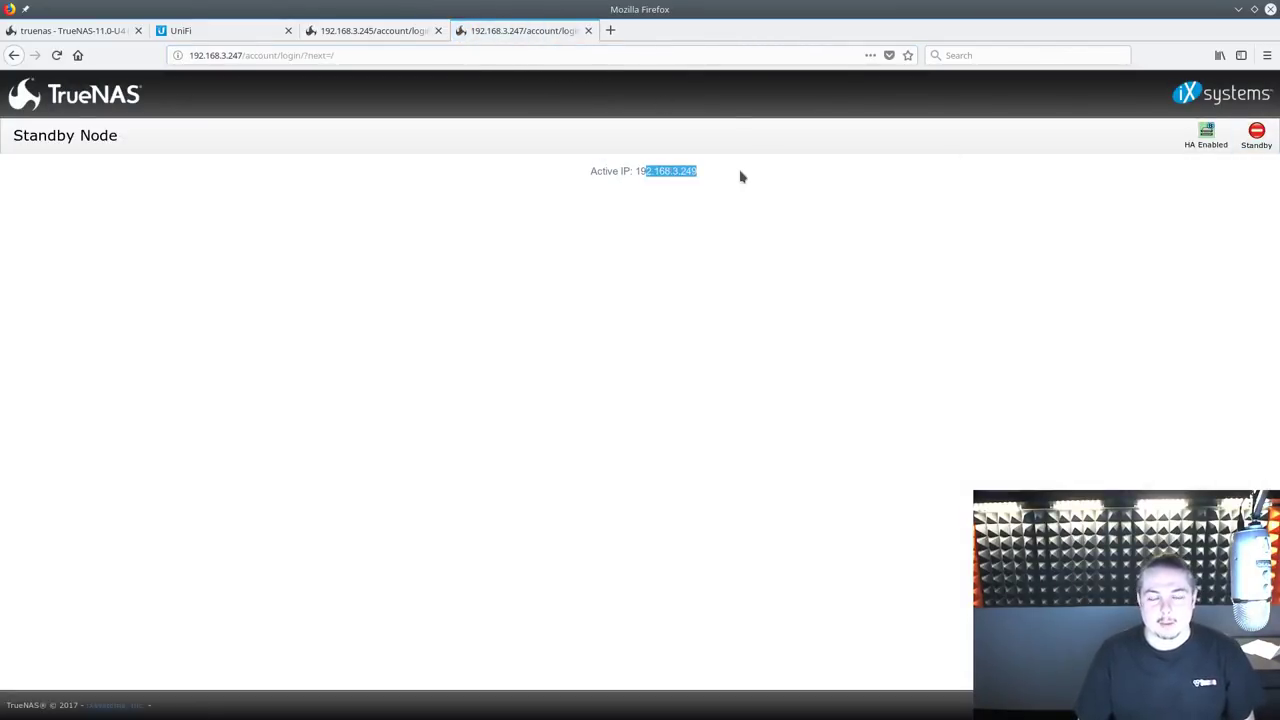
left_click(692, 170)
left_click_drag(631, 172, 723, 174)
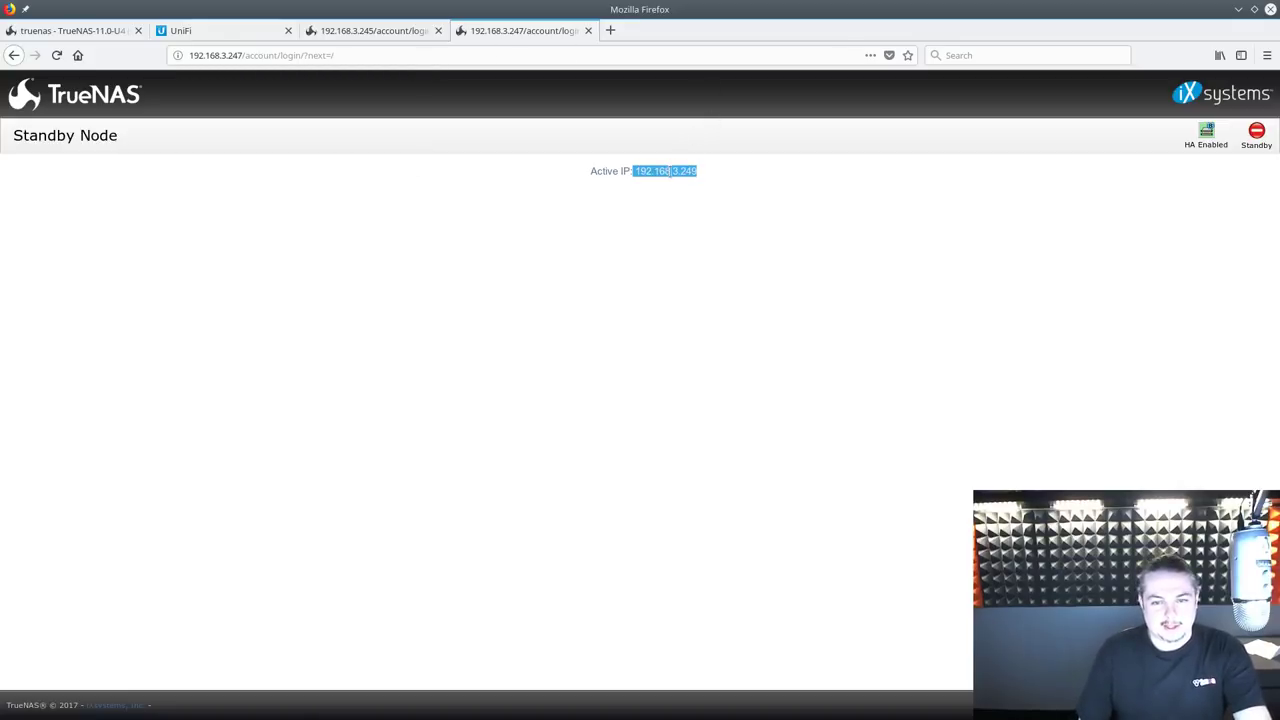
Return to the main TrueNAS page, highlight its web address and display its system information
left_click(394, 32)
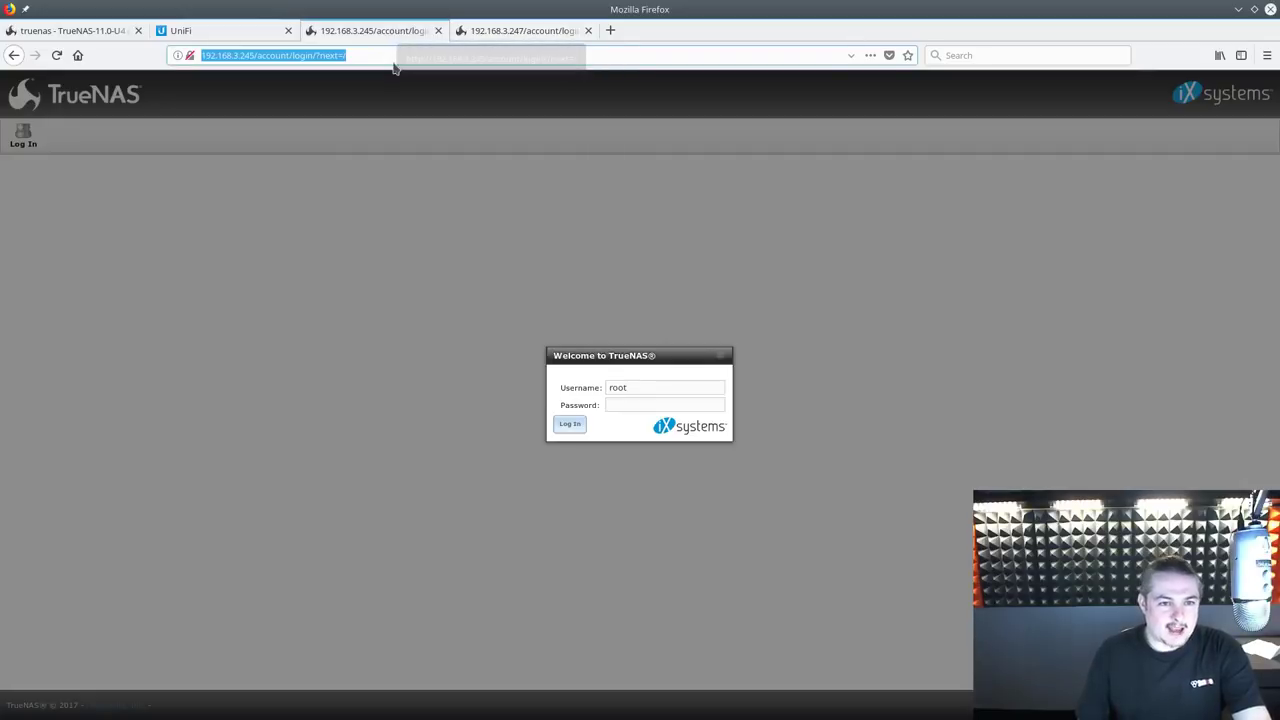
left_click(104, 34)
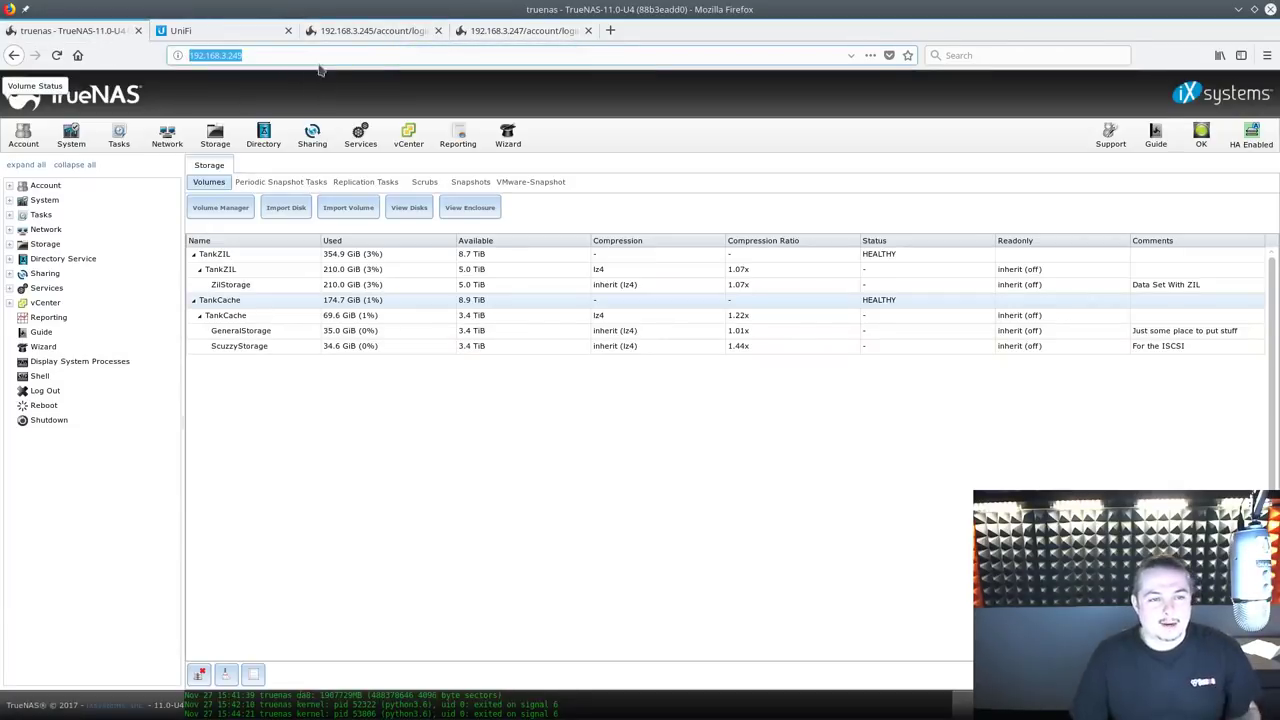
left_click(320, 57)
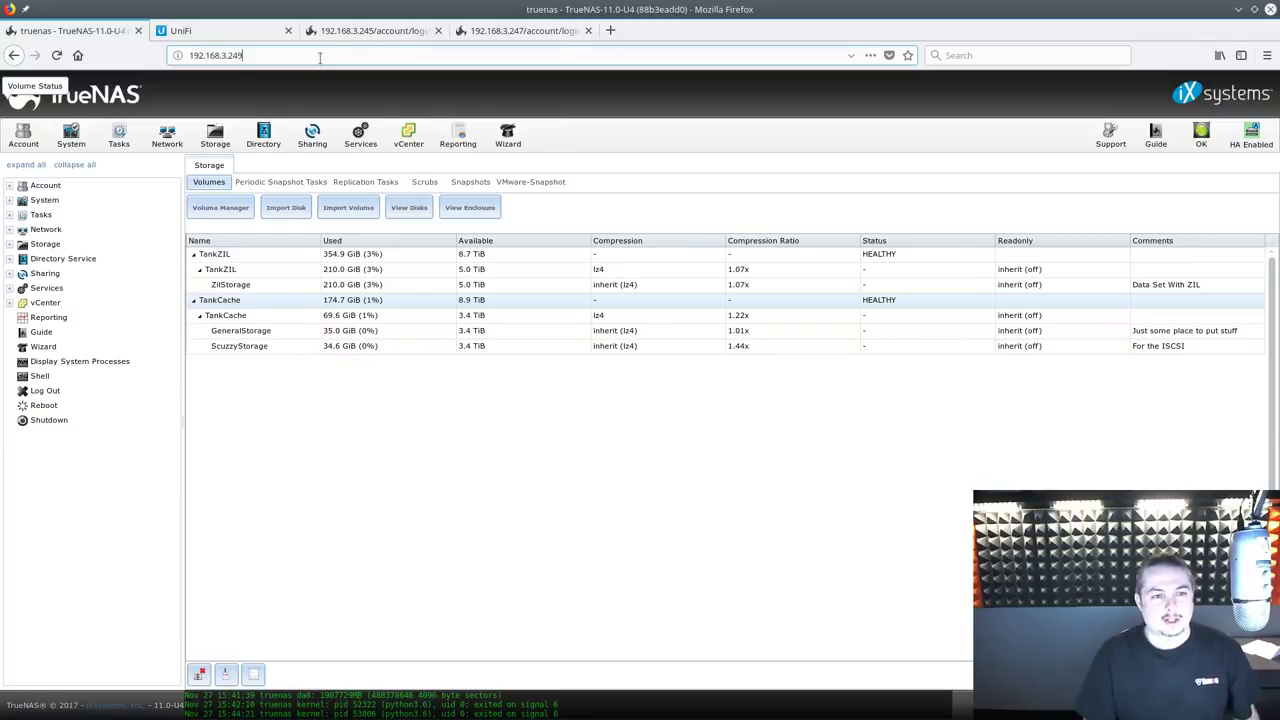
key("shift+Left")
key("shift+Left")
key("shift+Left")
key("shift+Left")
key("shift+Left")
key("shift+Left")
key("shift+Left")
key("shift+Left")
key("shift+Left")
key("shift+Left")
key("shift+Left")
key("shift+Left")
key("shift+Left")
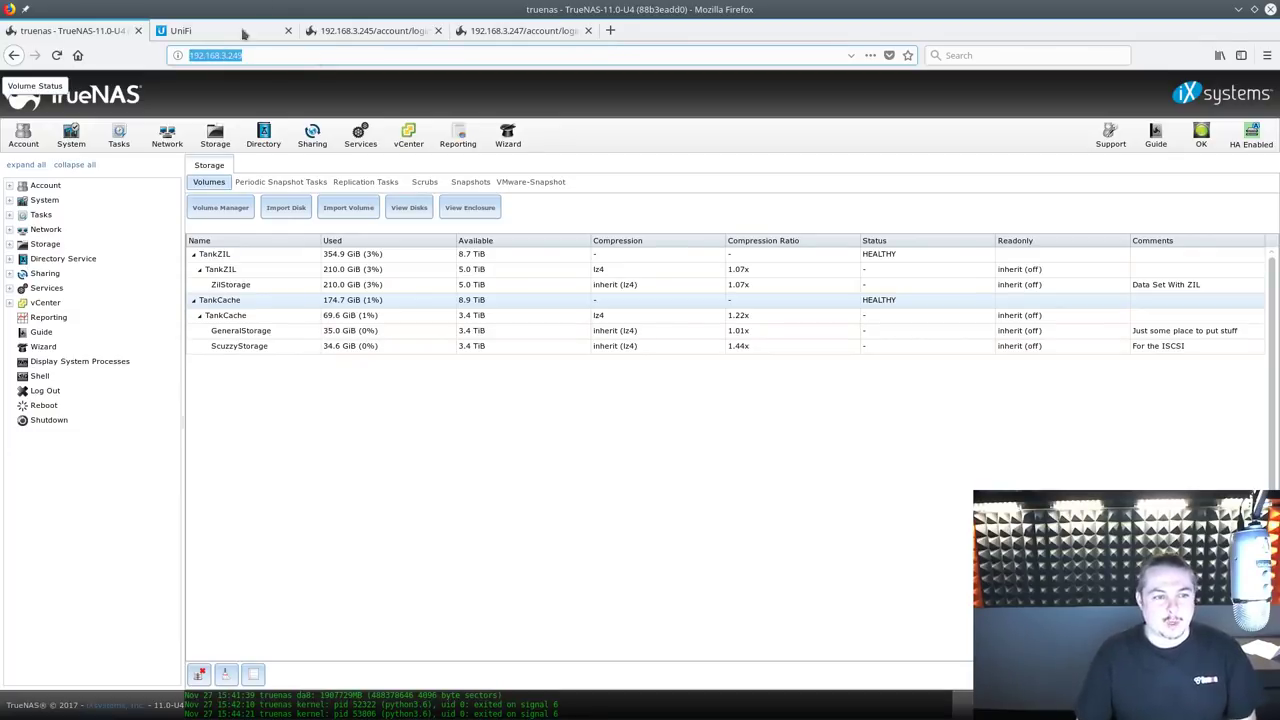
left_click(74, 136)
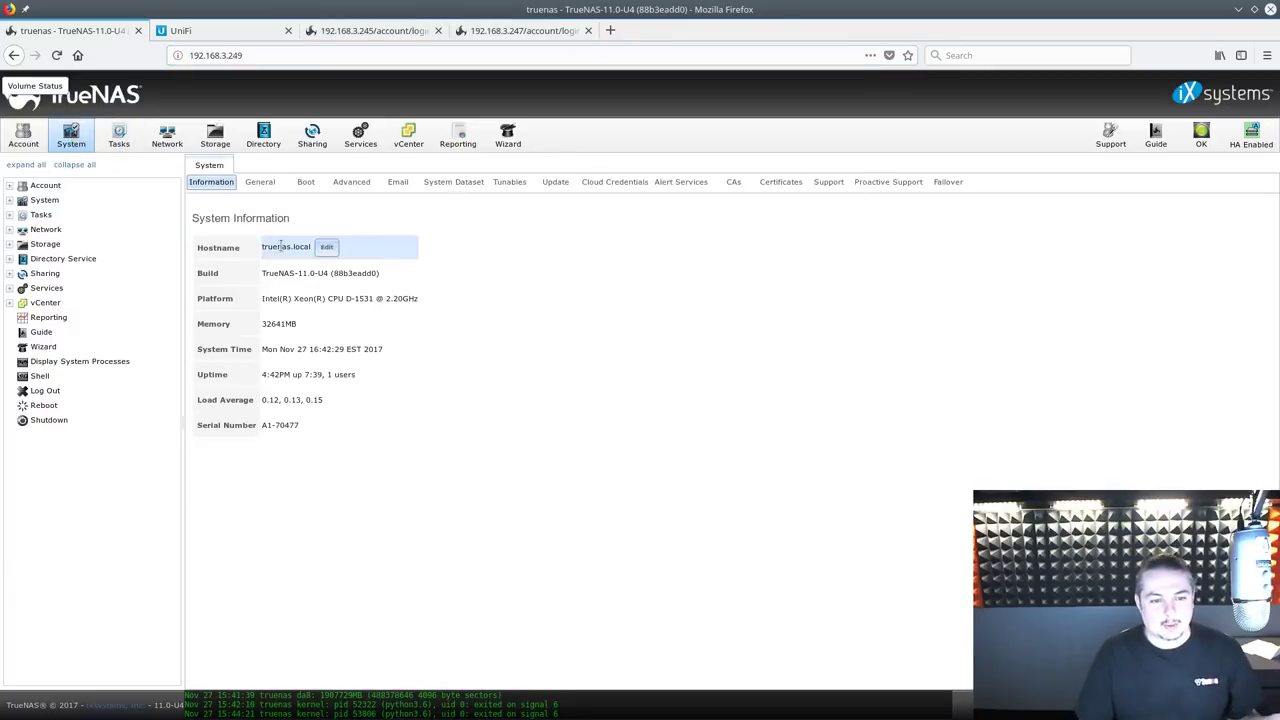
Examine the truenas and truenas-b clients in UniFi and the connected ports of the 24 Port UniFi Switch
left_click(244, 34)
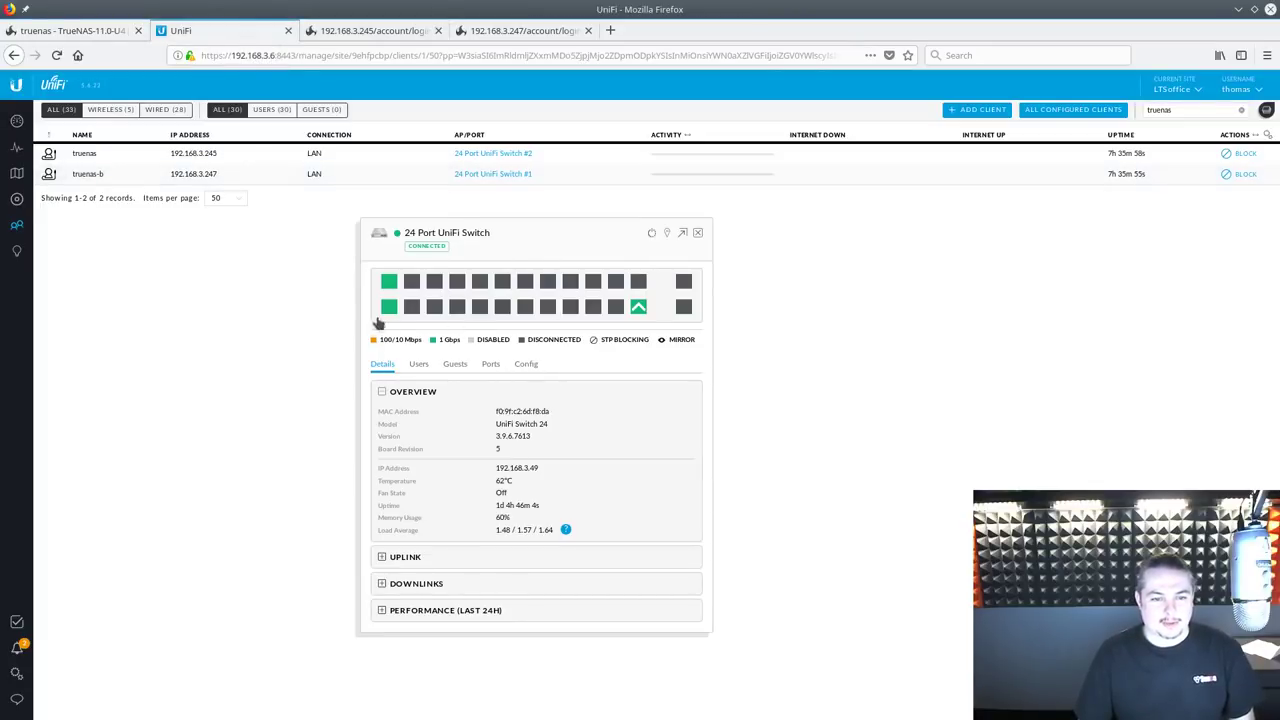
mouse_move(386, 311)
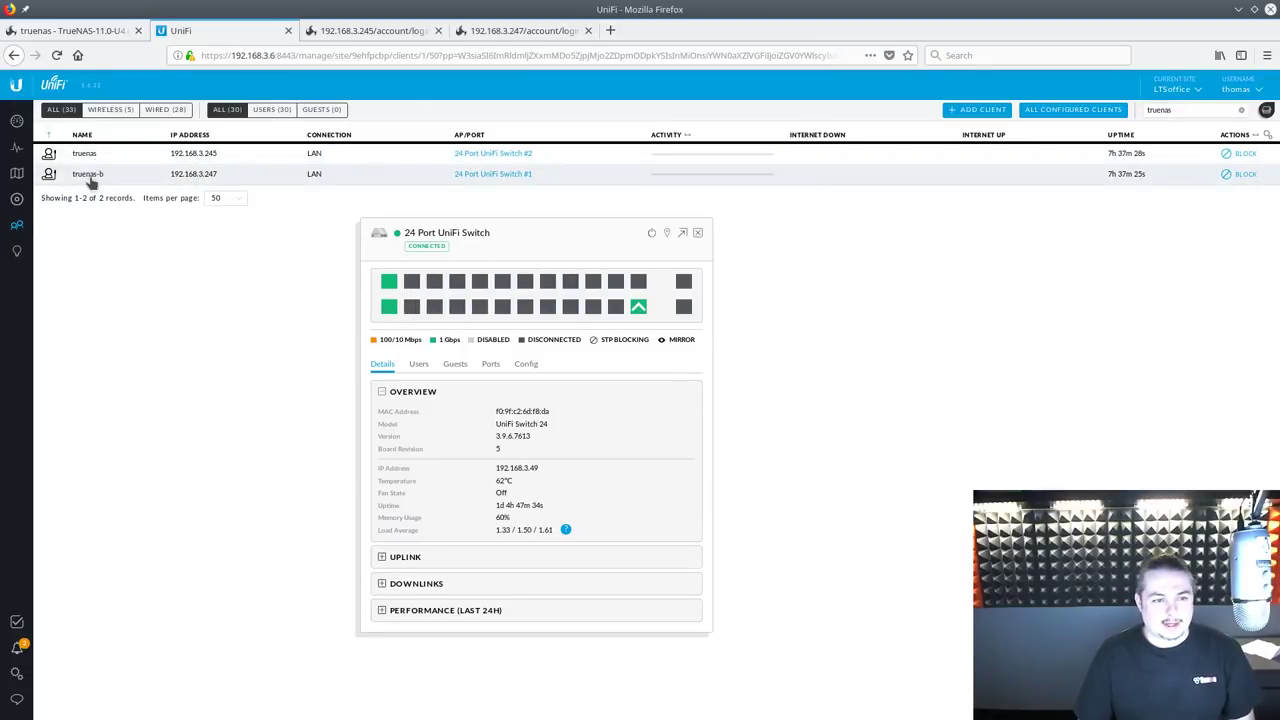
mouse_move(90, 180)
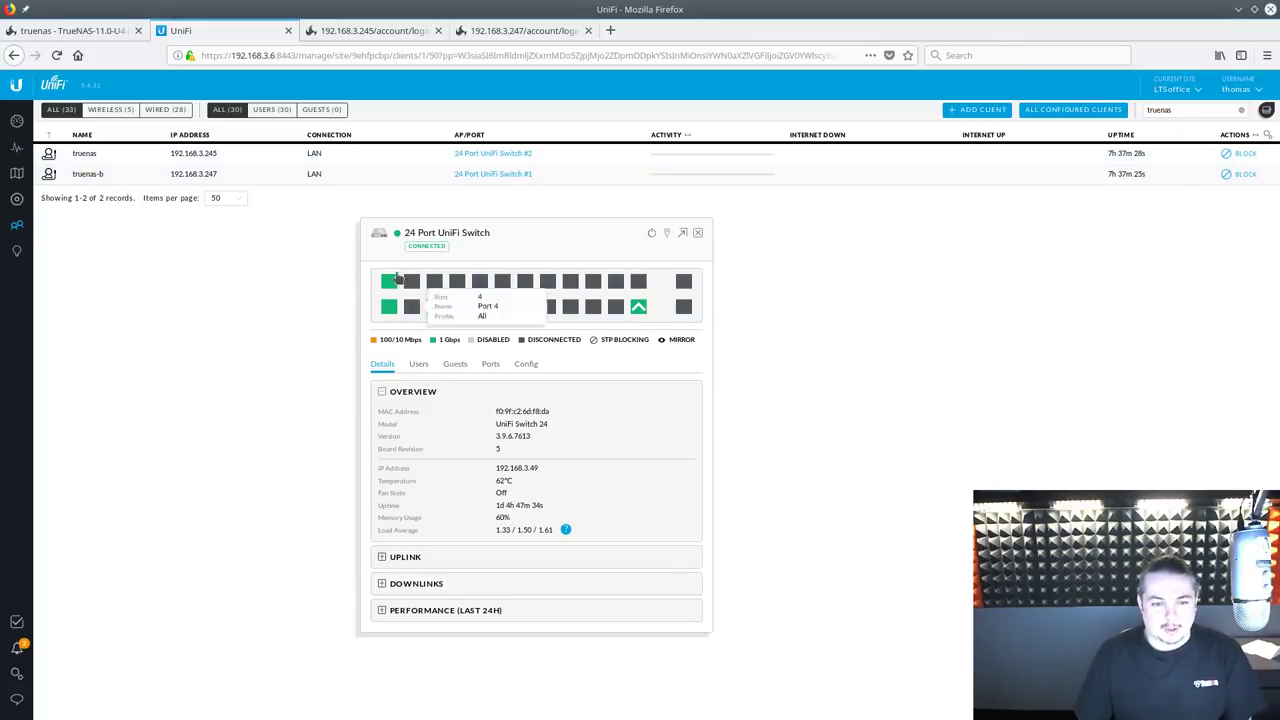
mouse_move(393, 285)
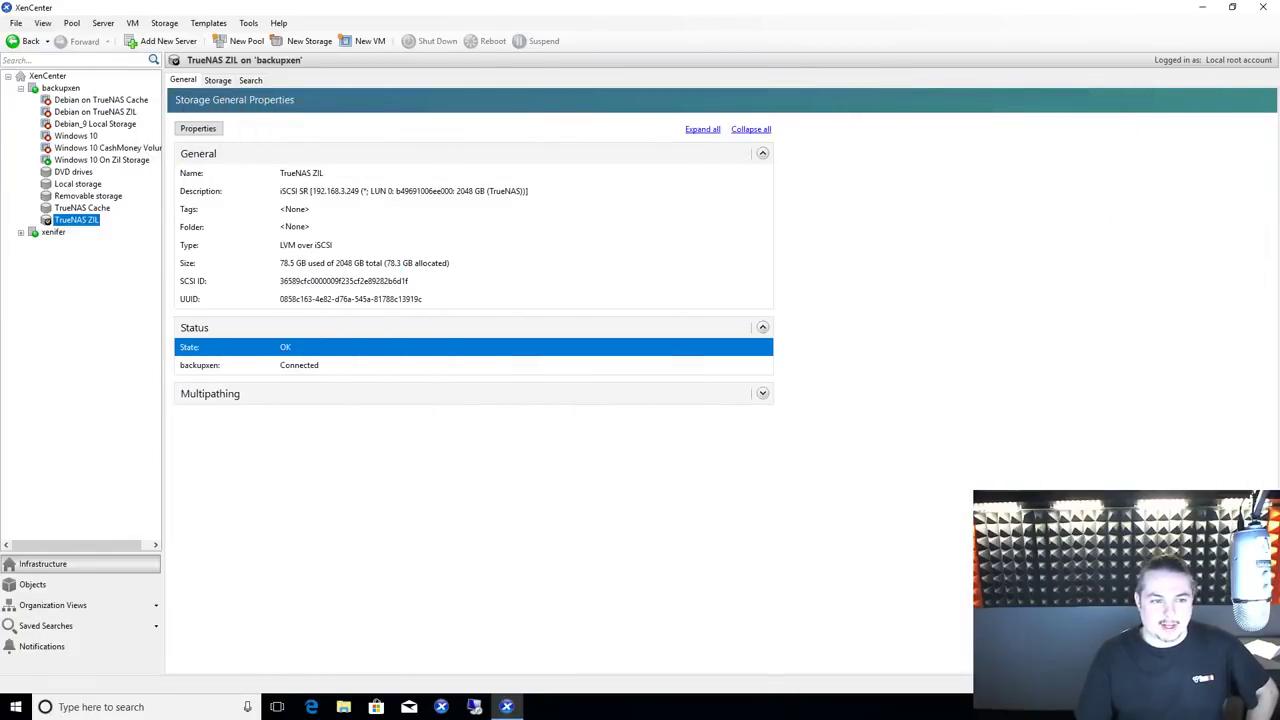
In XenCenter, inspect the virtual disk of the Windows 10 On Zil Storage VM and the iSCSI description of TrueNAS ZIL
left_click(118, 161)
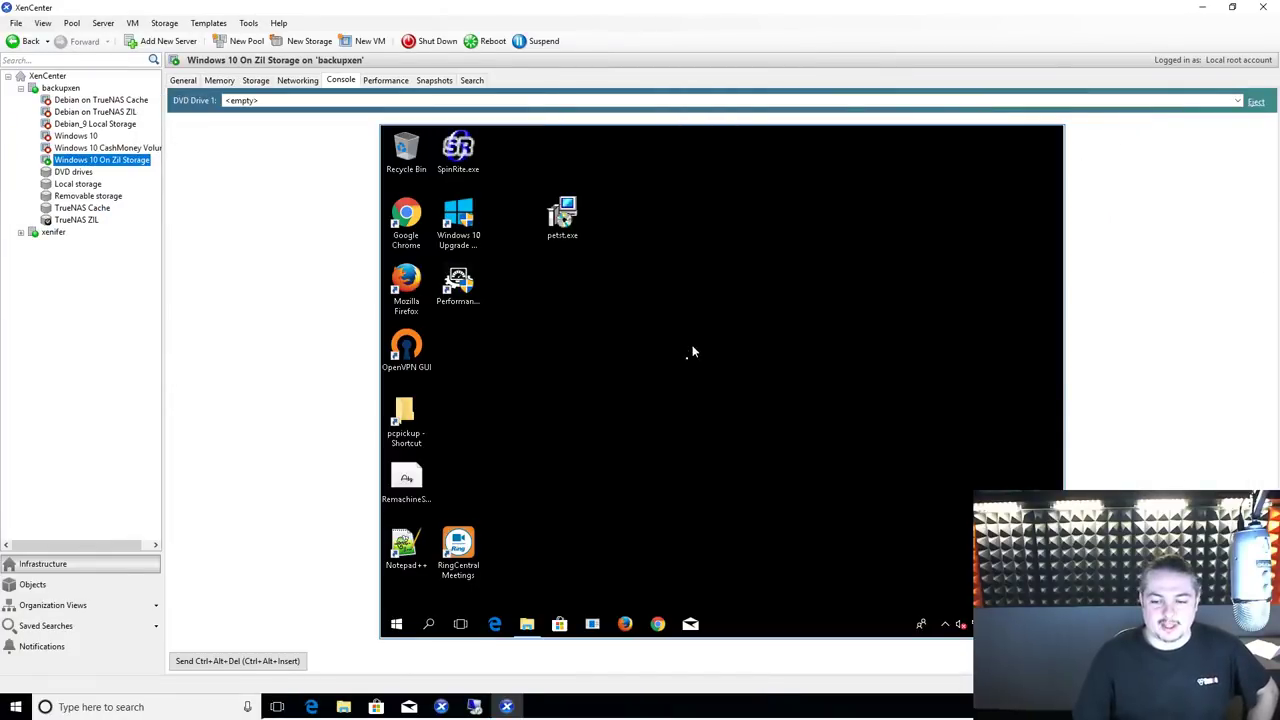
left_click(256, 80)
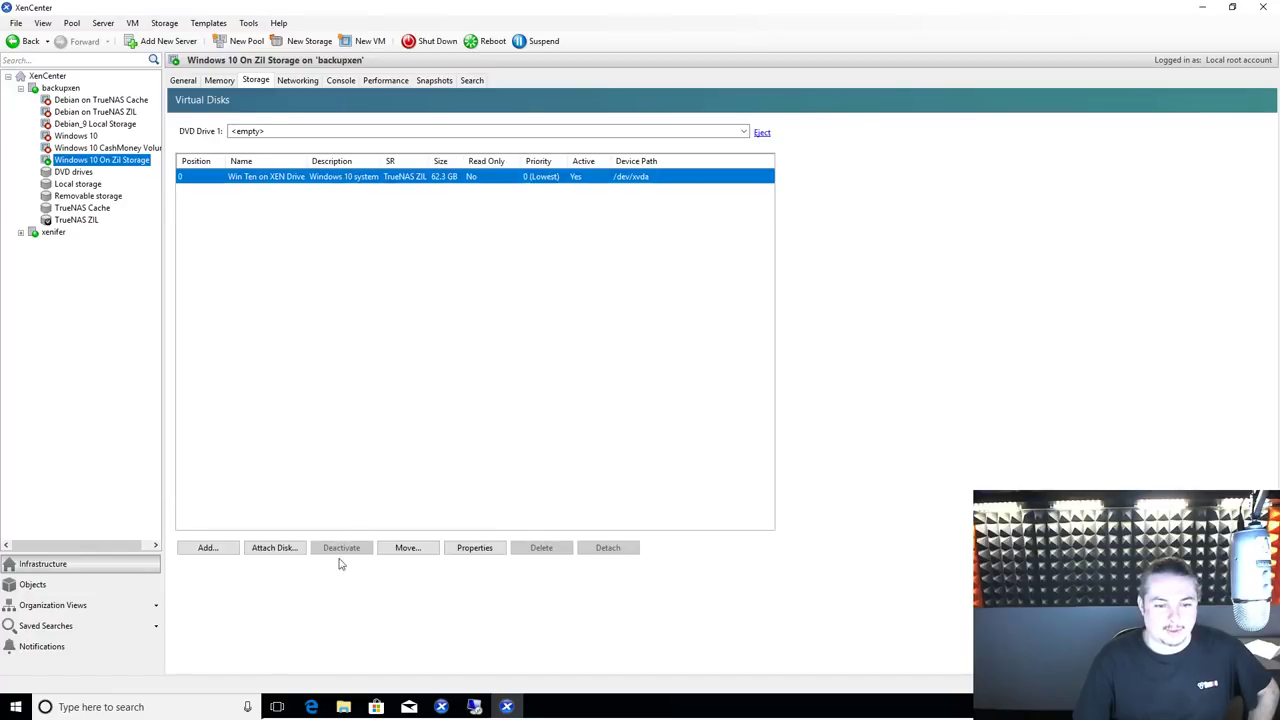
double_click(290, 178)
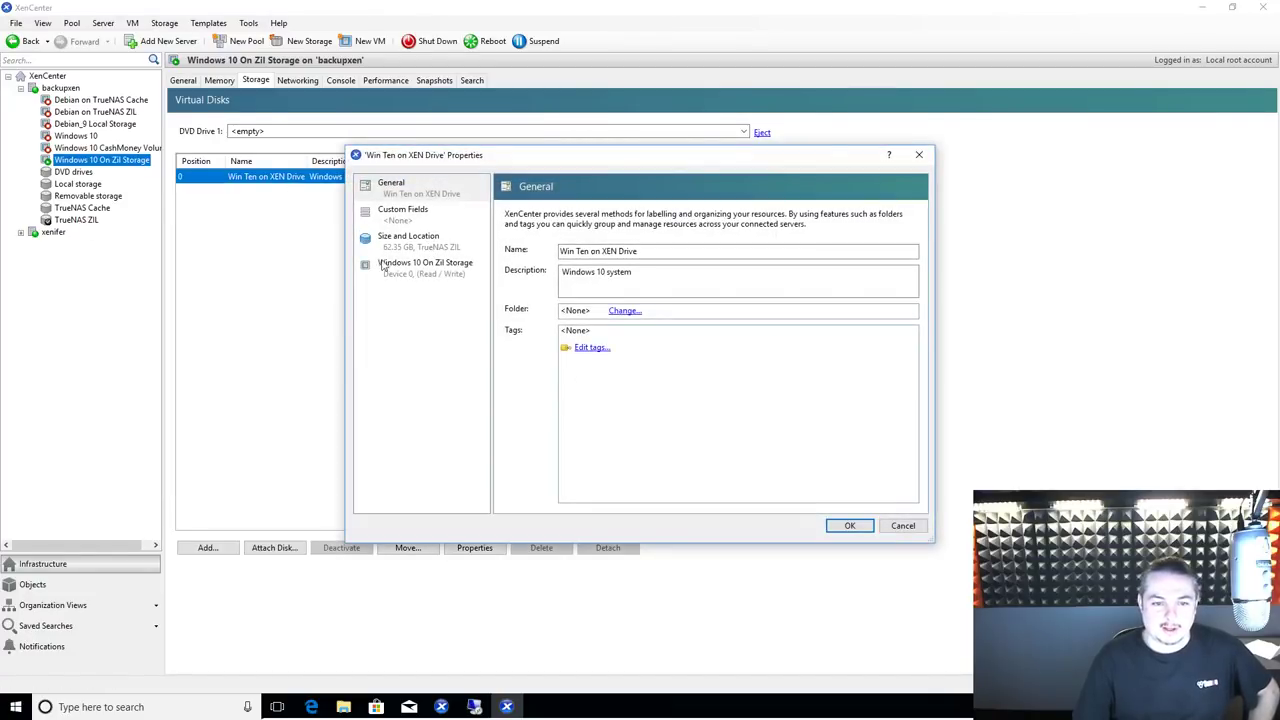
left_click(919, 154)
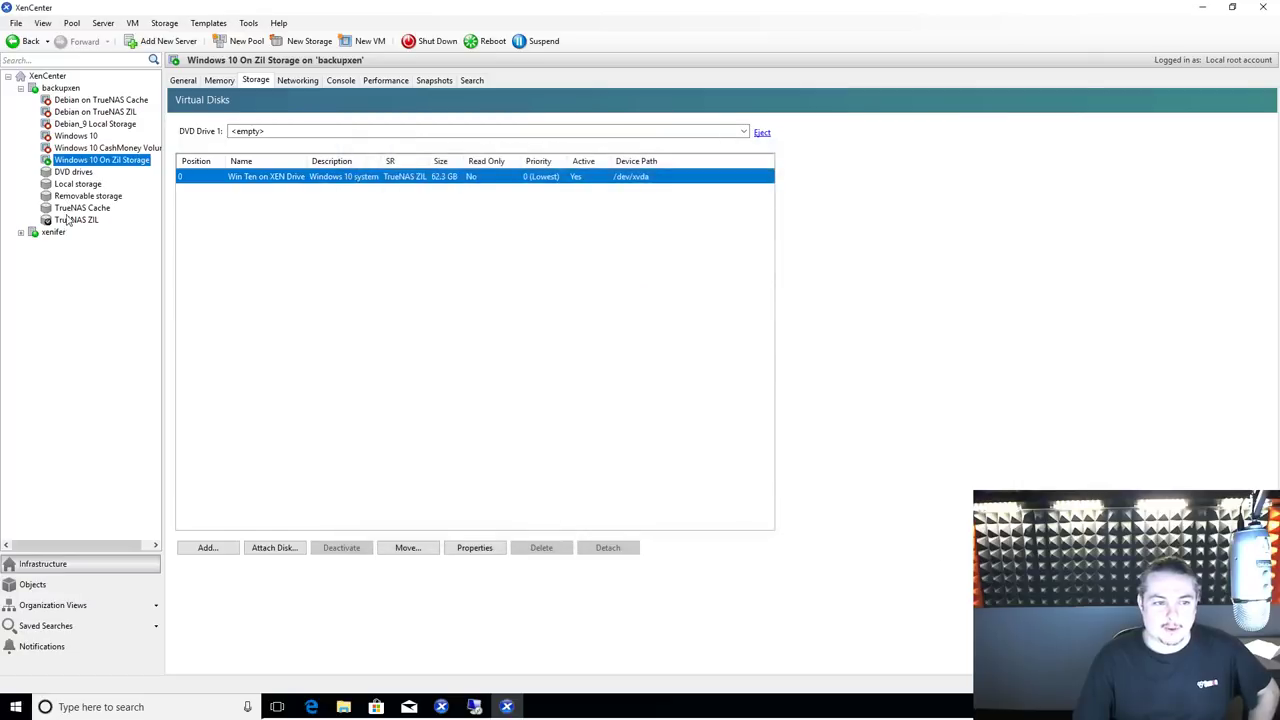
left_click(72, 220)
left_click(342, 195)
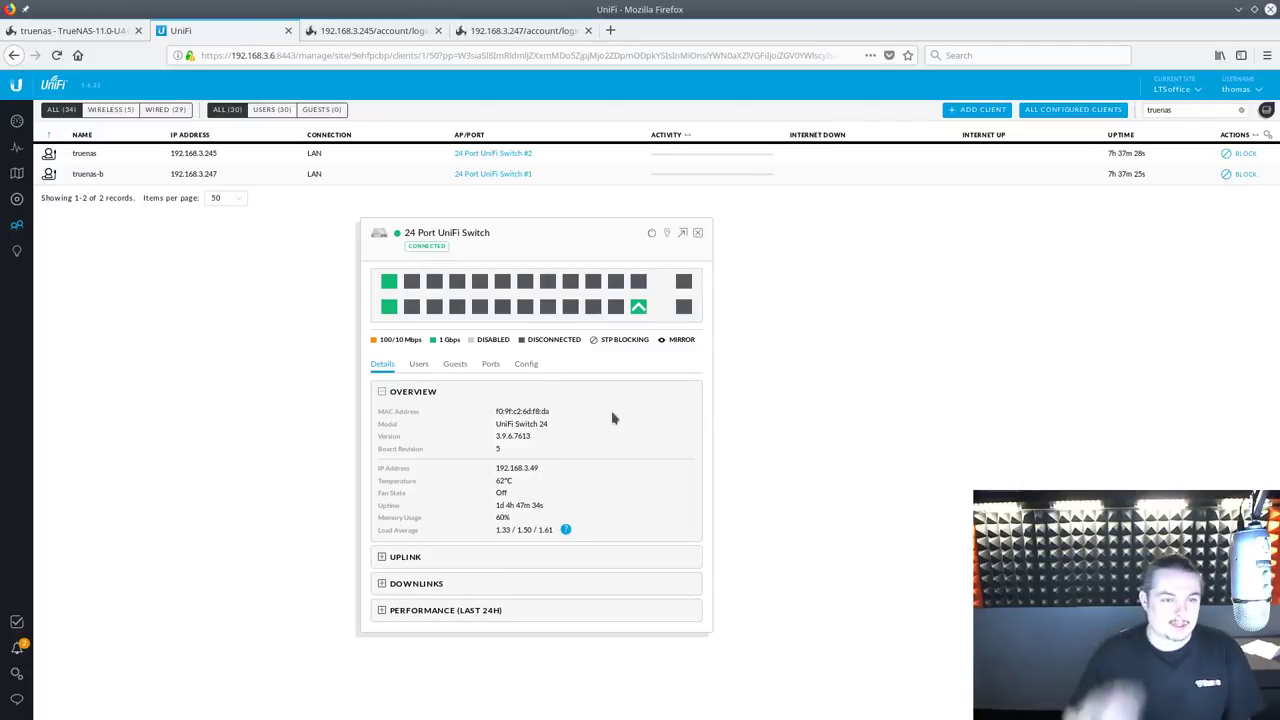
Back in Firefox, review the 192.168.3.245 and 192.168.3.247 node pages and highlight the main TrueNAS page's address
left_click(420, 25)
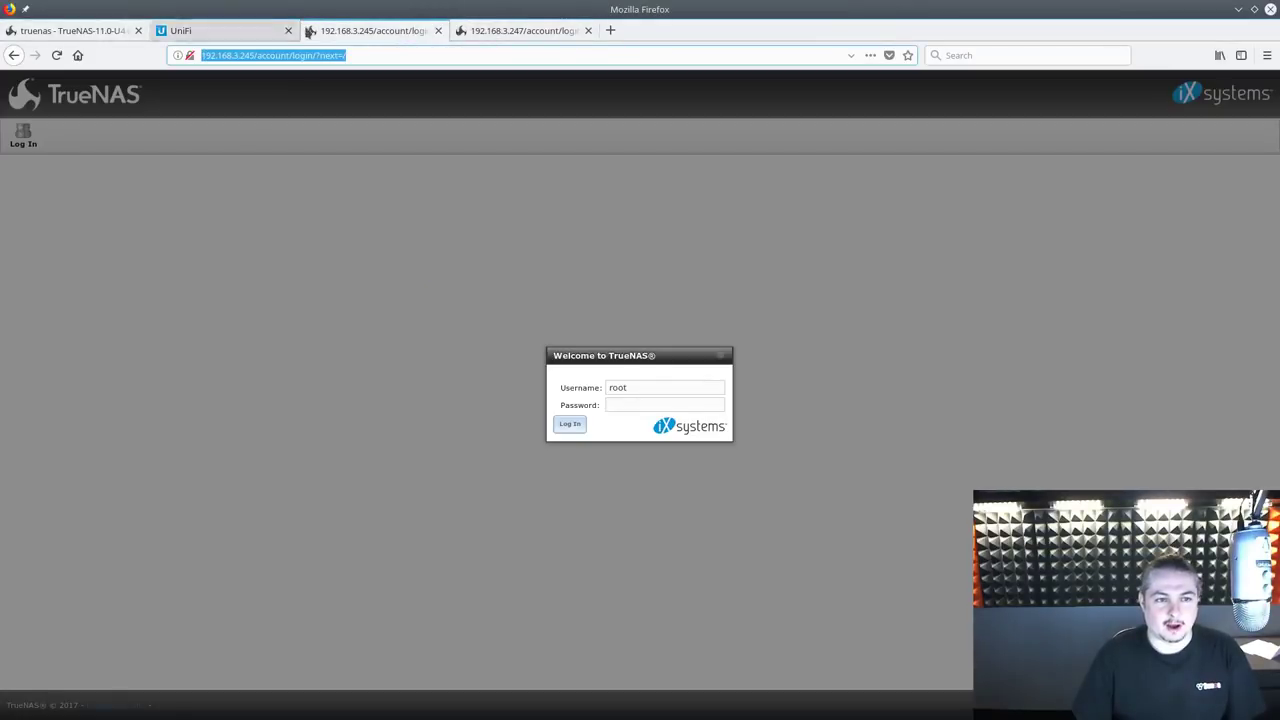
left_click(506, 32)
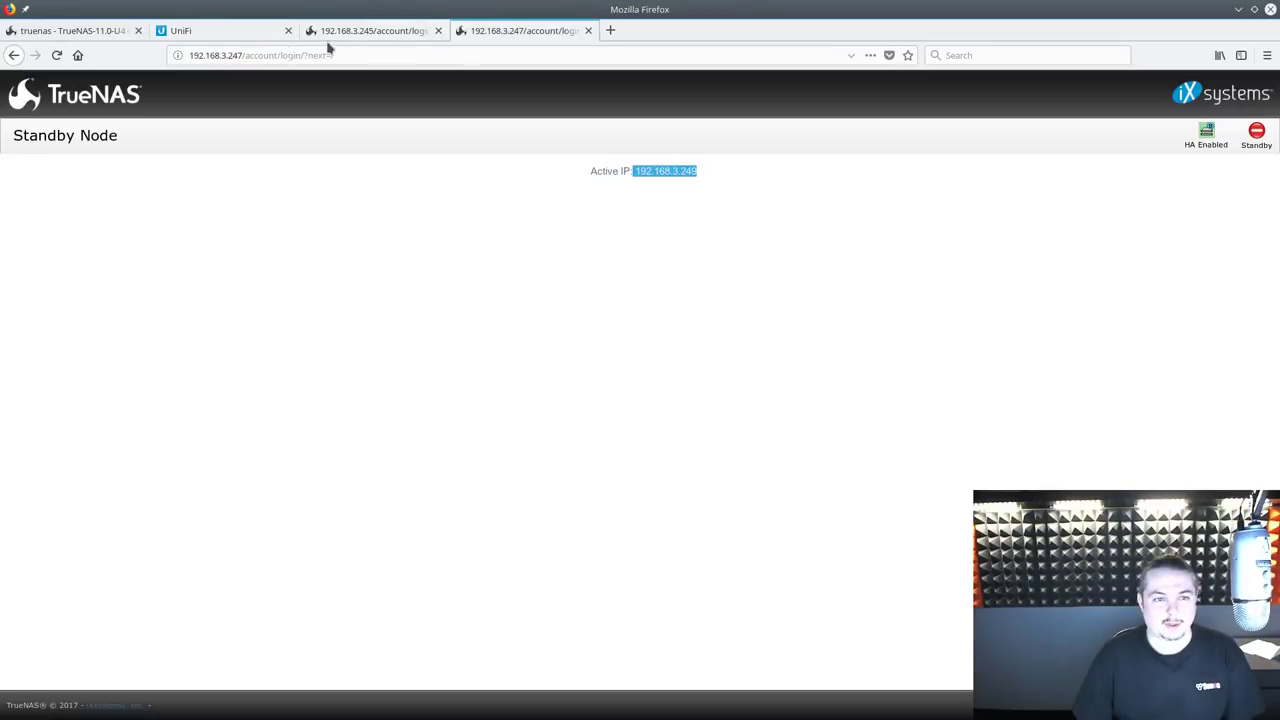
left_click(97, 31)
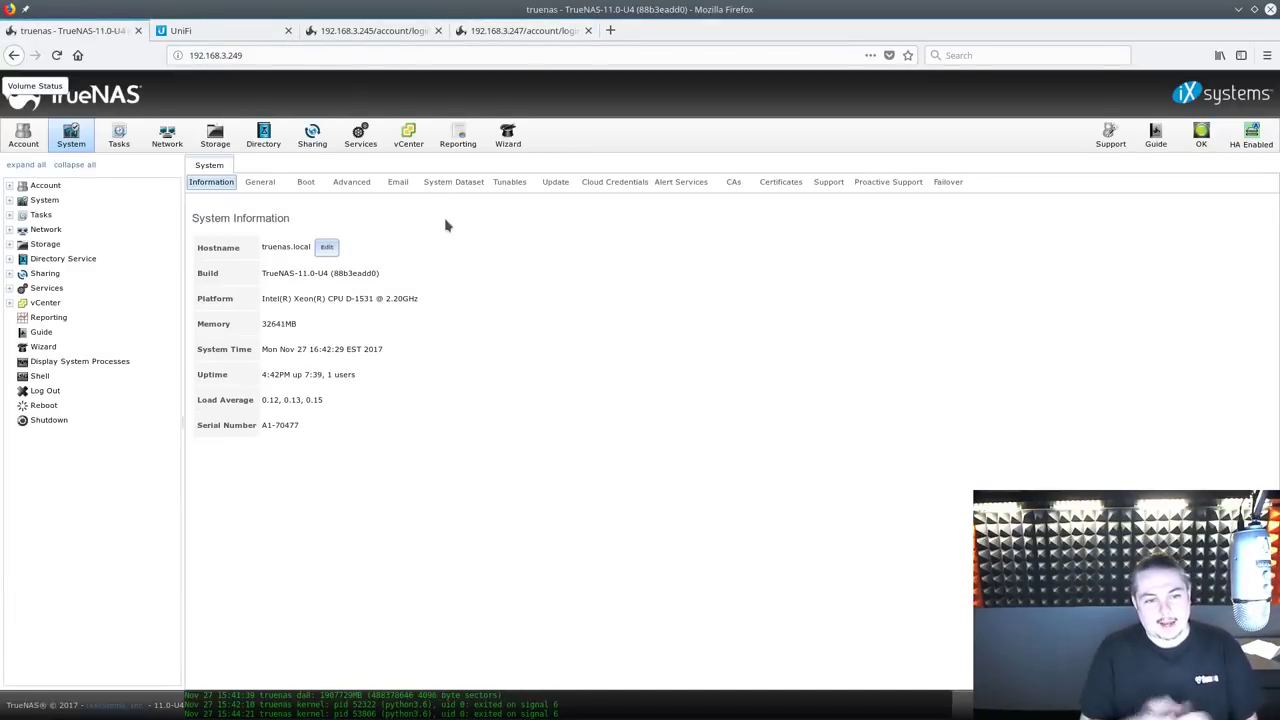
left_click(330, 52)
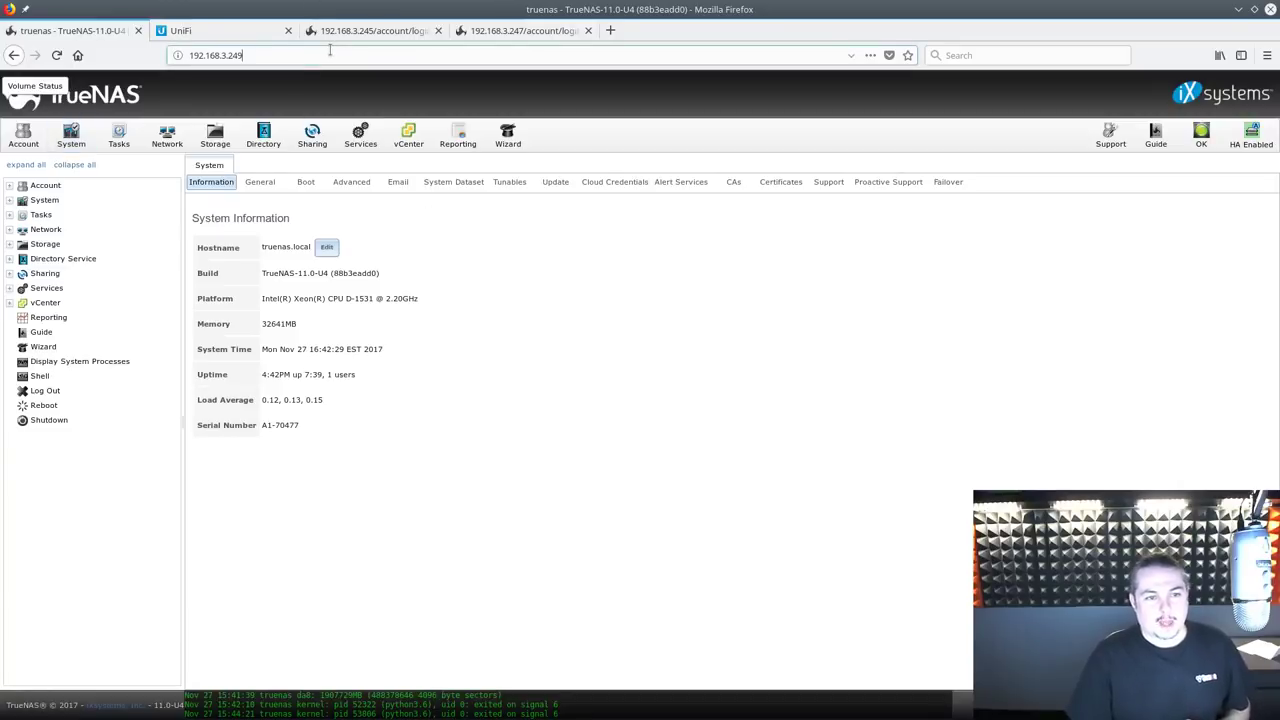
key("ctrl+a")
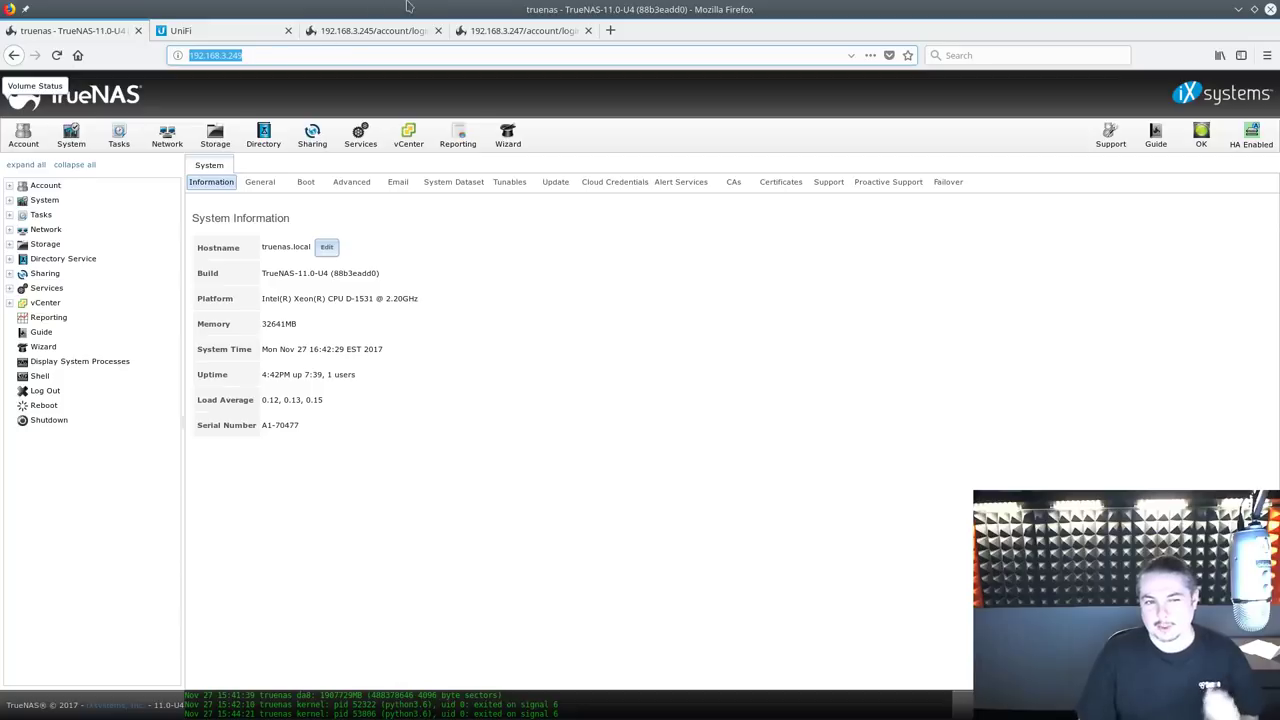
Close the 192.168.3.245 and 192.168.3.247 node tabs and check the truenas client's switch connection in UniFi
left_click(437, 30)
left_click(437, 30)
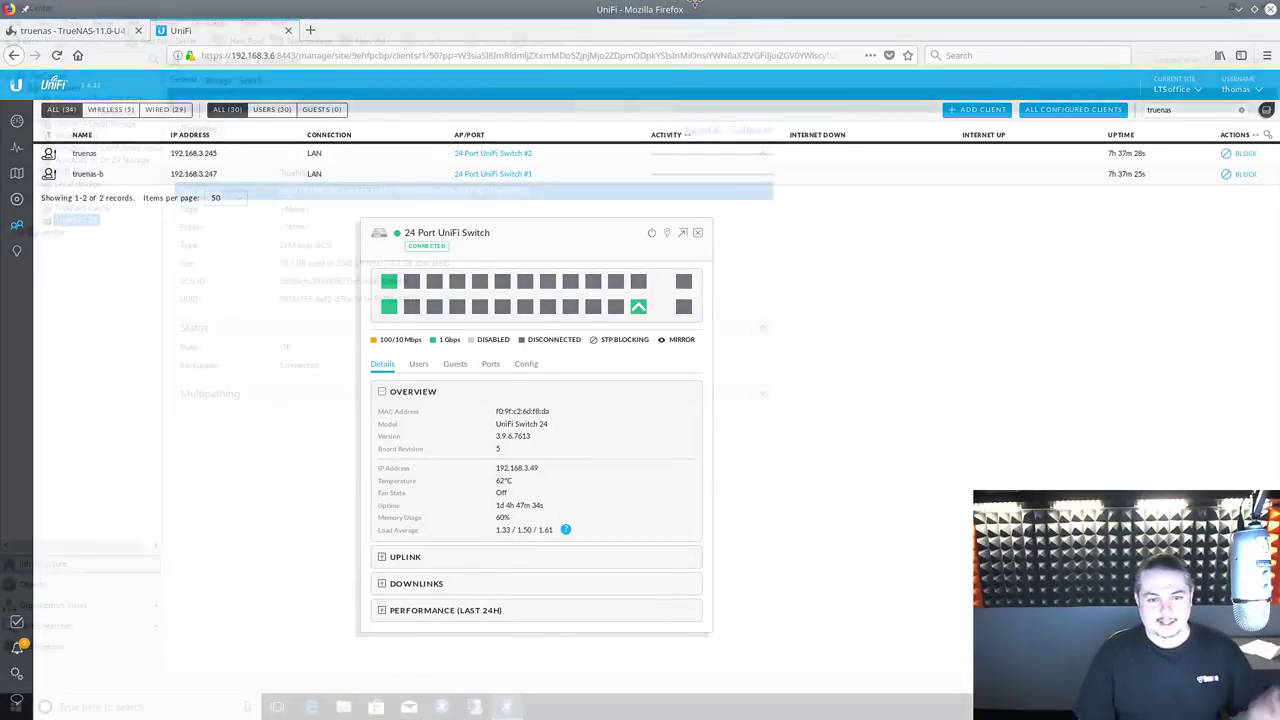
mouse_move(390, 307)
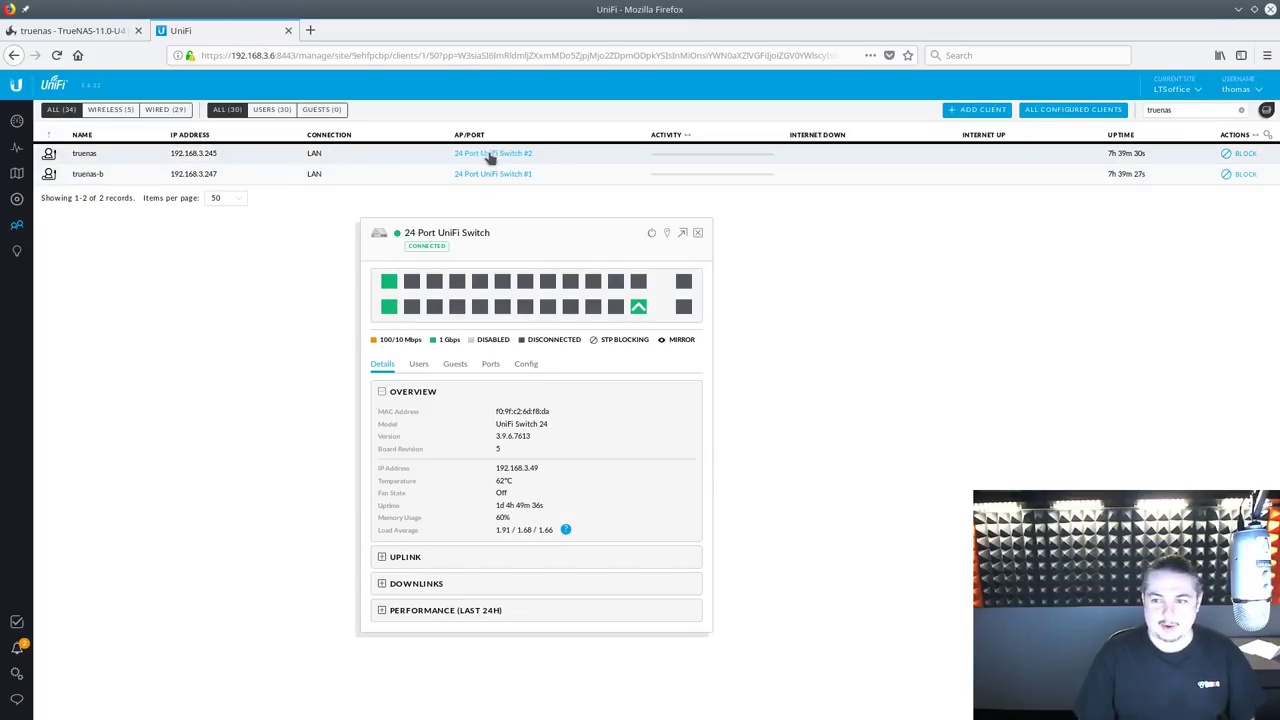
left_click(216, 155)
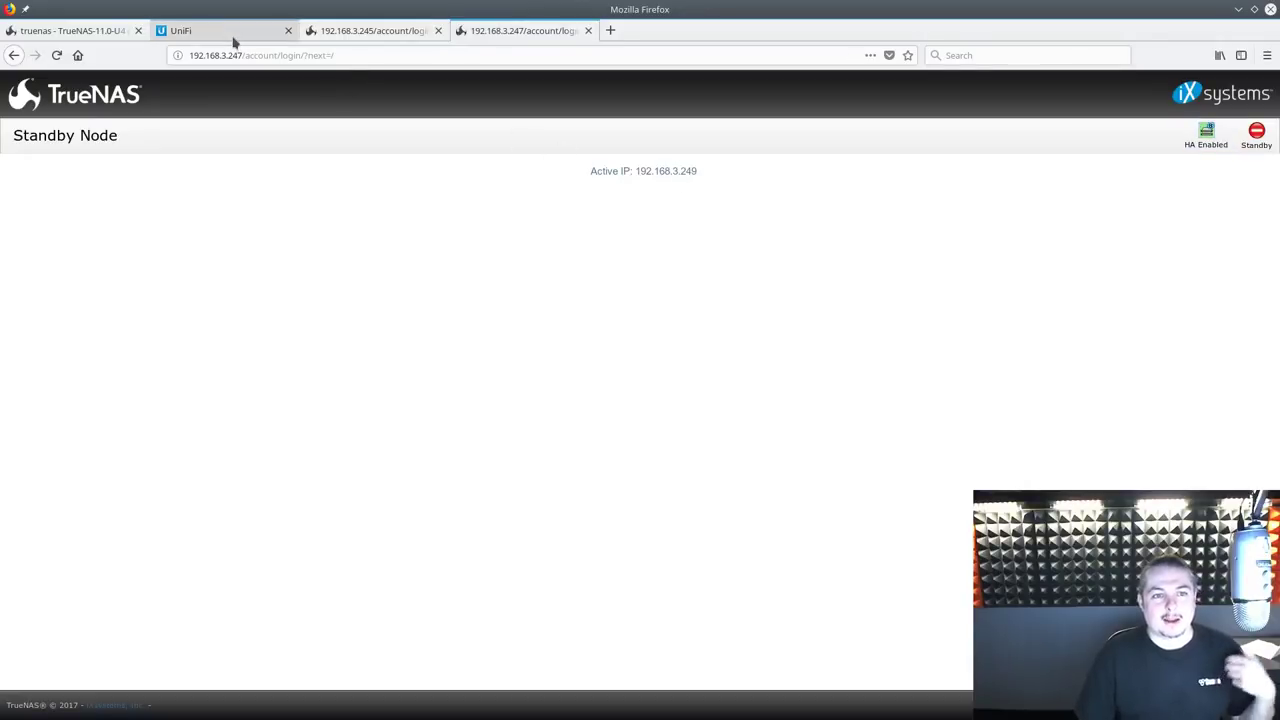
In UniFi, set the switch port profile of Port 2 on the 24 Port UniFi Switch to Disabled and apply it
left_click(233, 40)
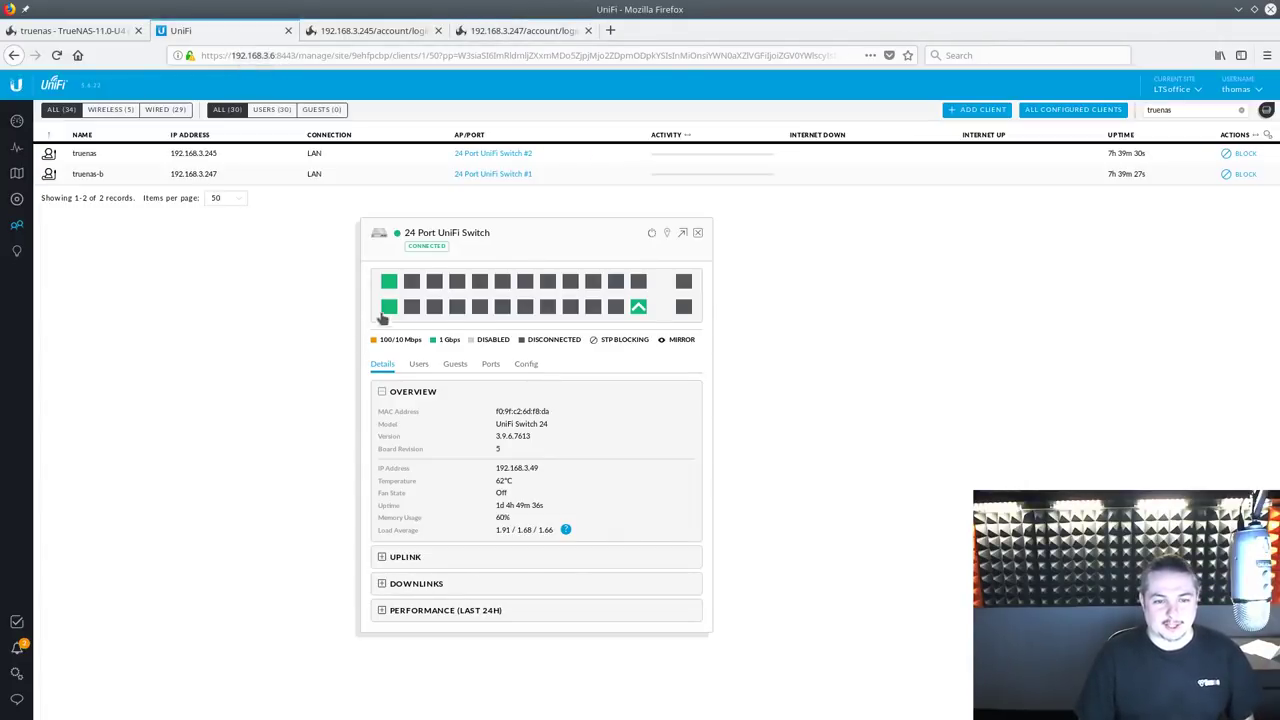
mouse_move(390, 312)
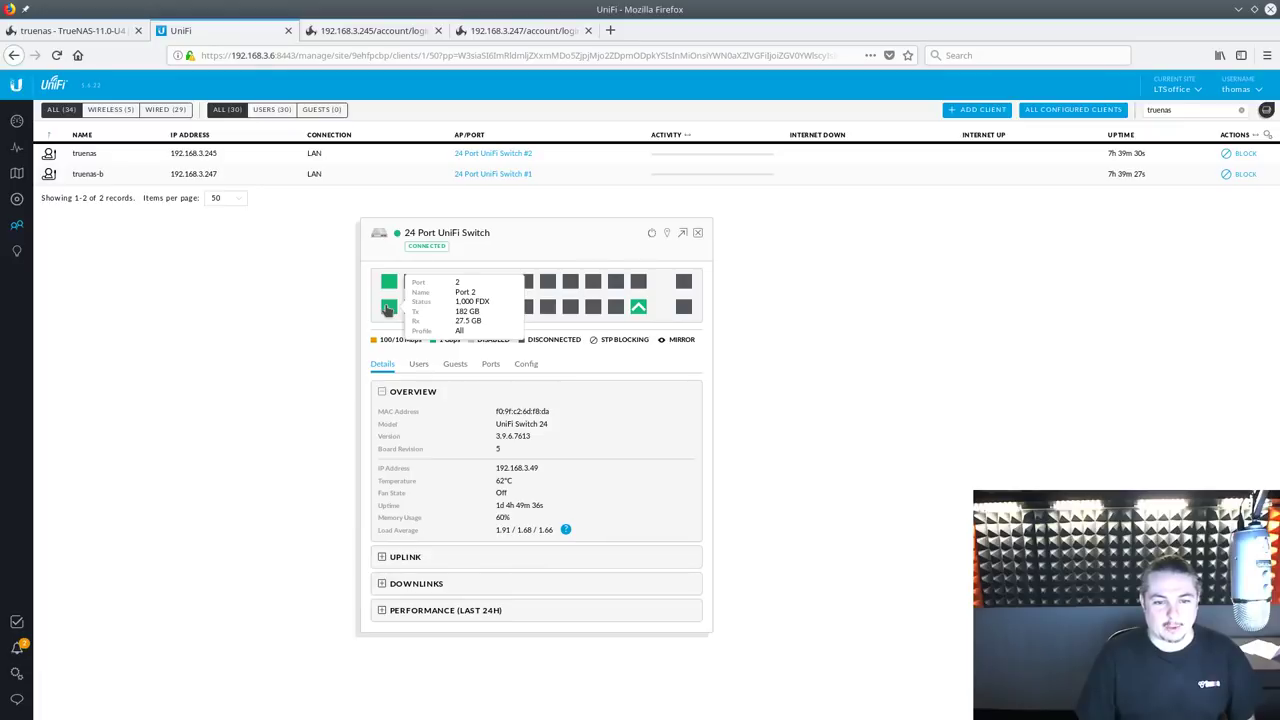
left_click(387, 309)
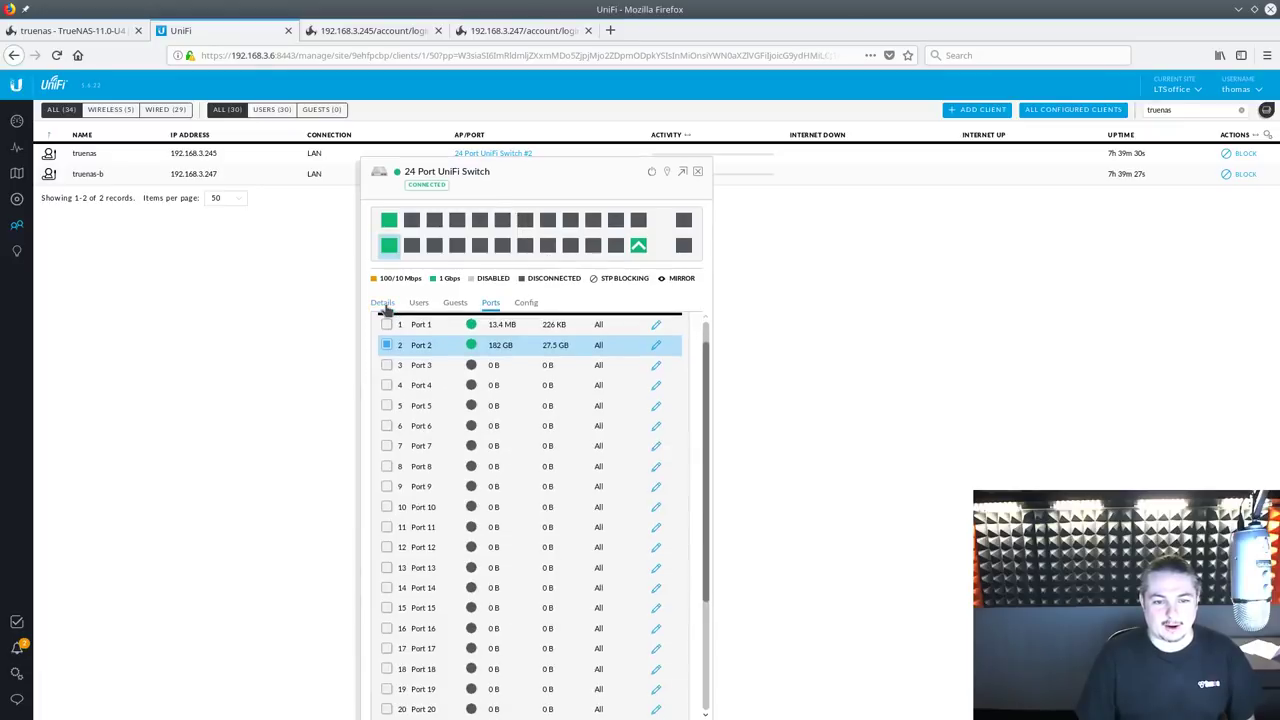
left_click(656, 348)
left_click(415, 402)
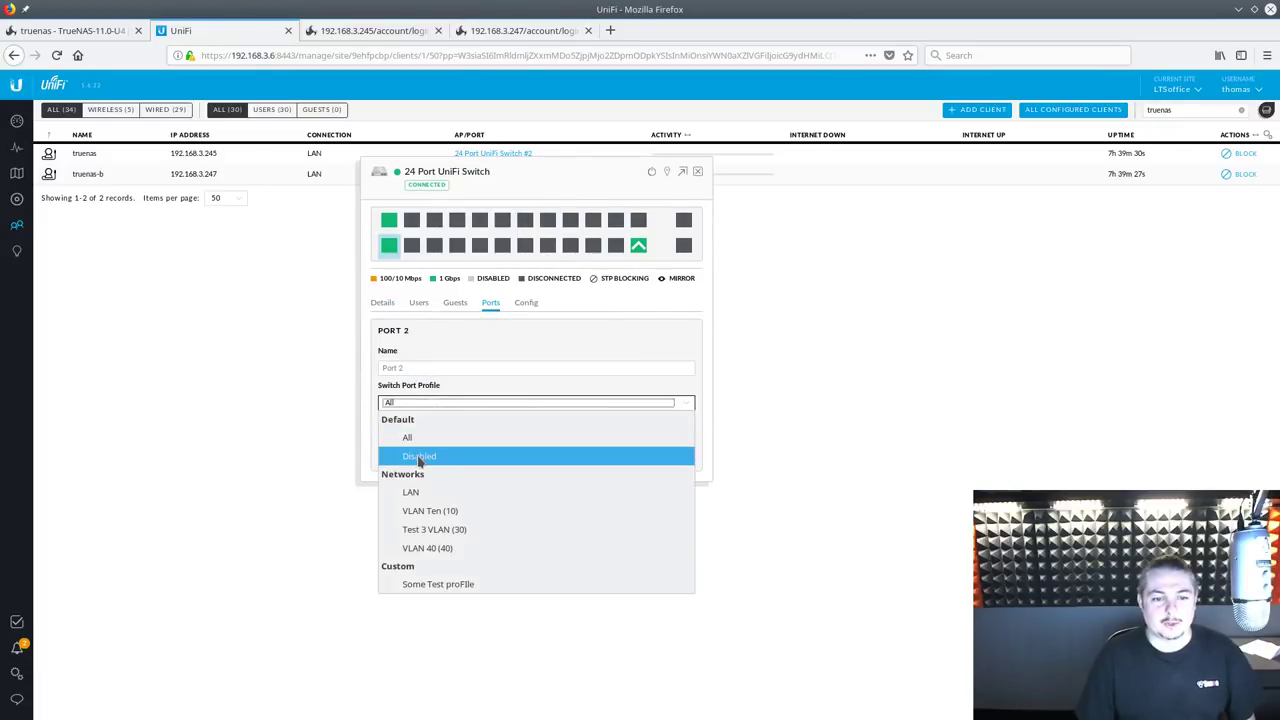
left_click(419, 457)
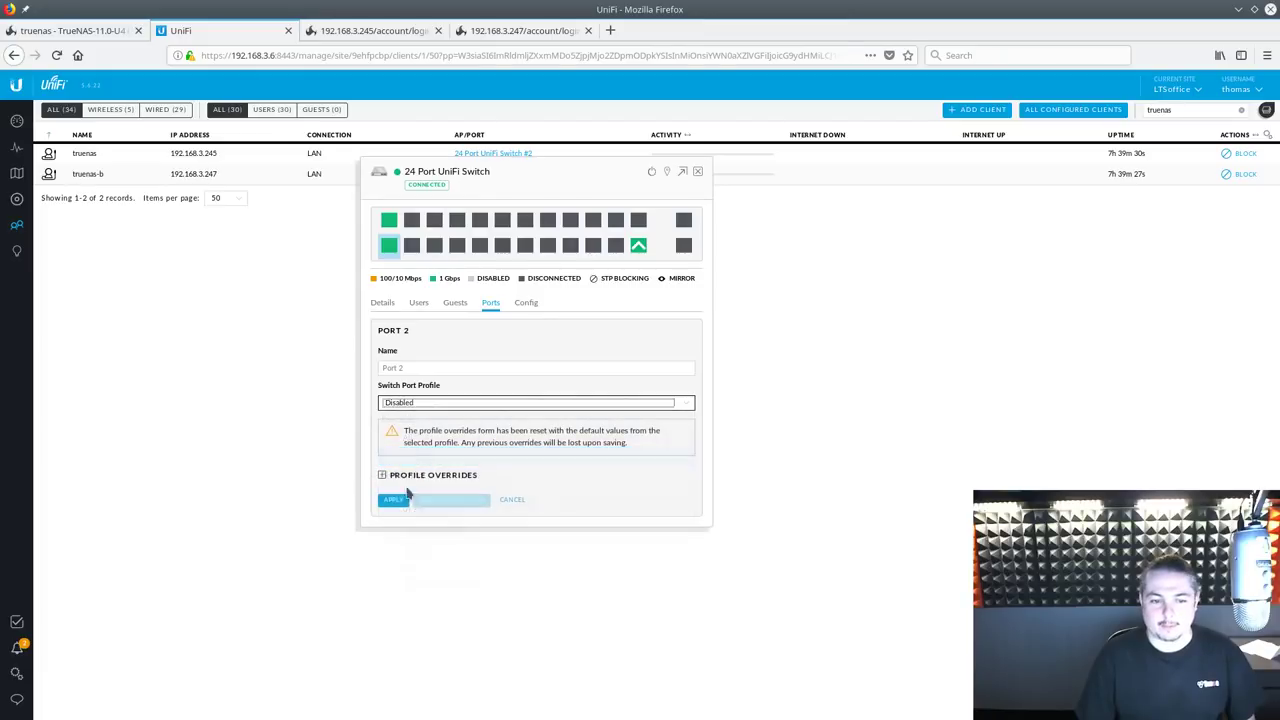
left_click(393, 500)
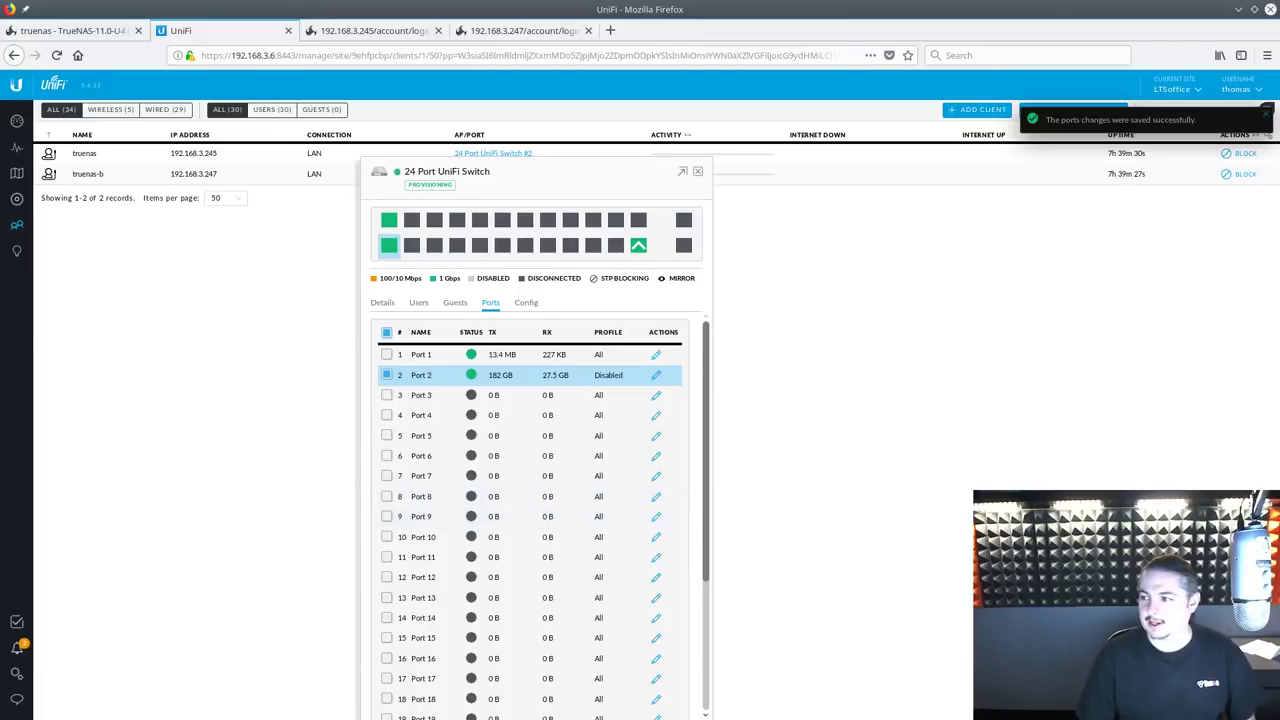
Move the Konsole ping window aside and reload the 192.168.3.247 node page in Firefox to check its failover status
key("alt+Tab")
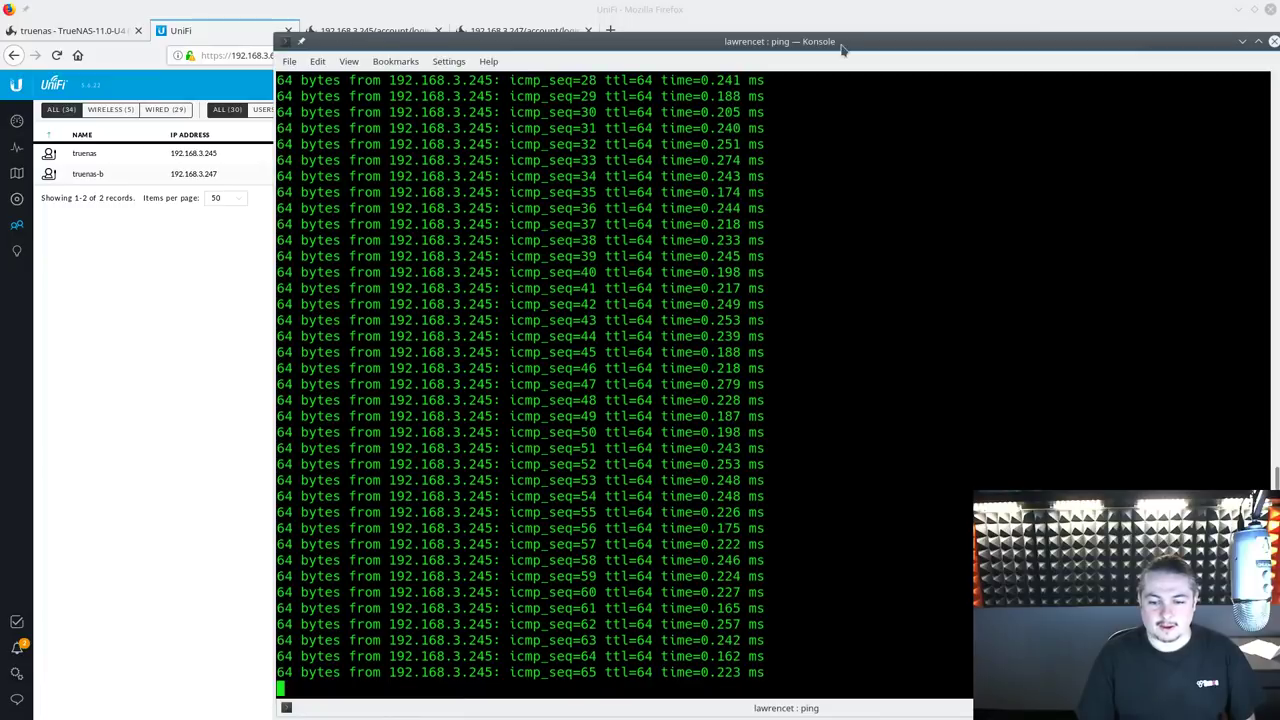
left_click_drag(843, 50, 1275, 90)
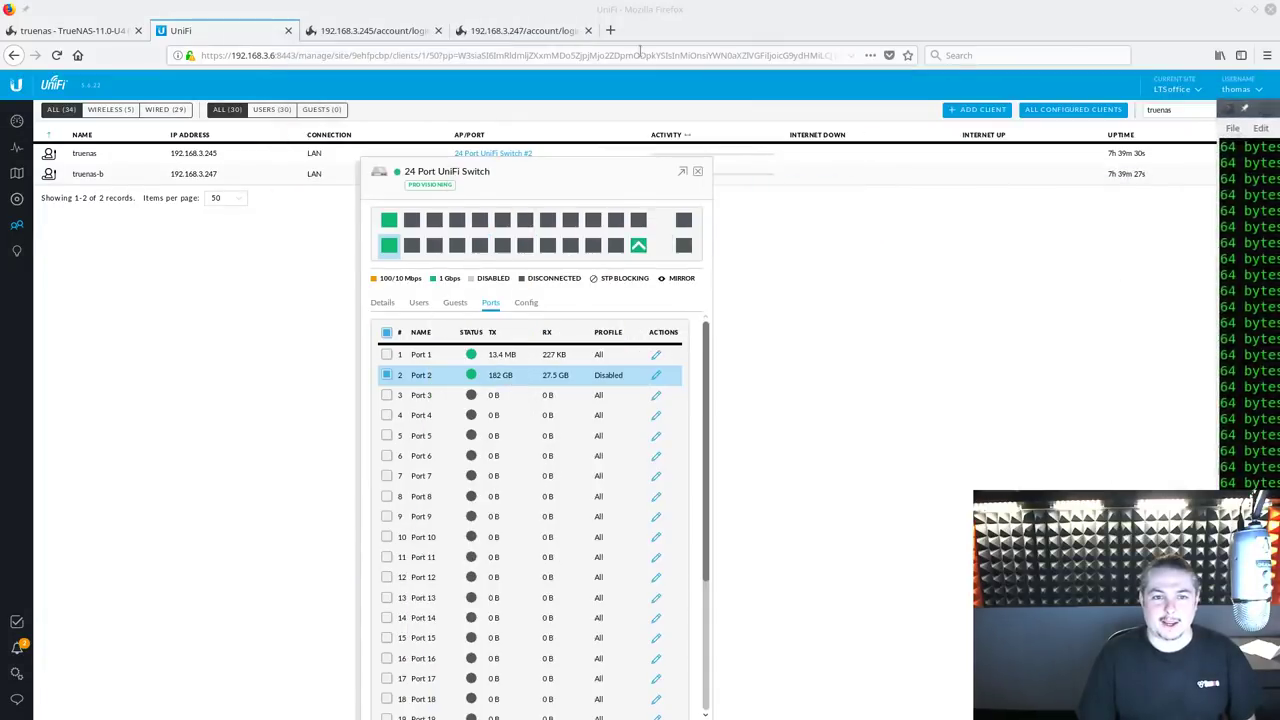
left_click(521, 32)
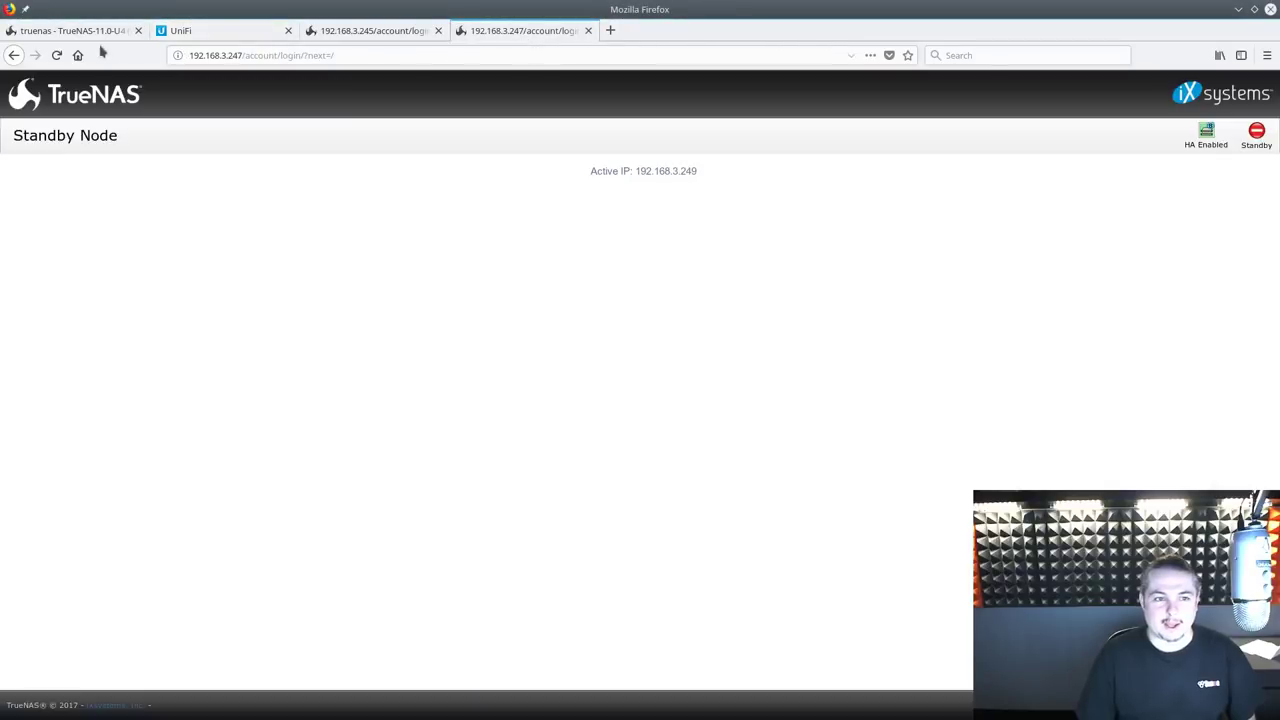
left_click(56, 55)
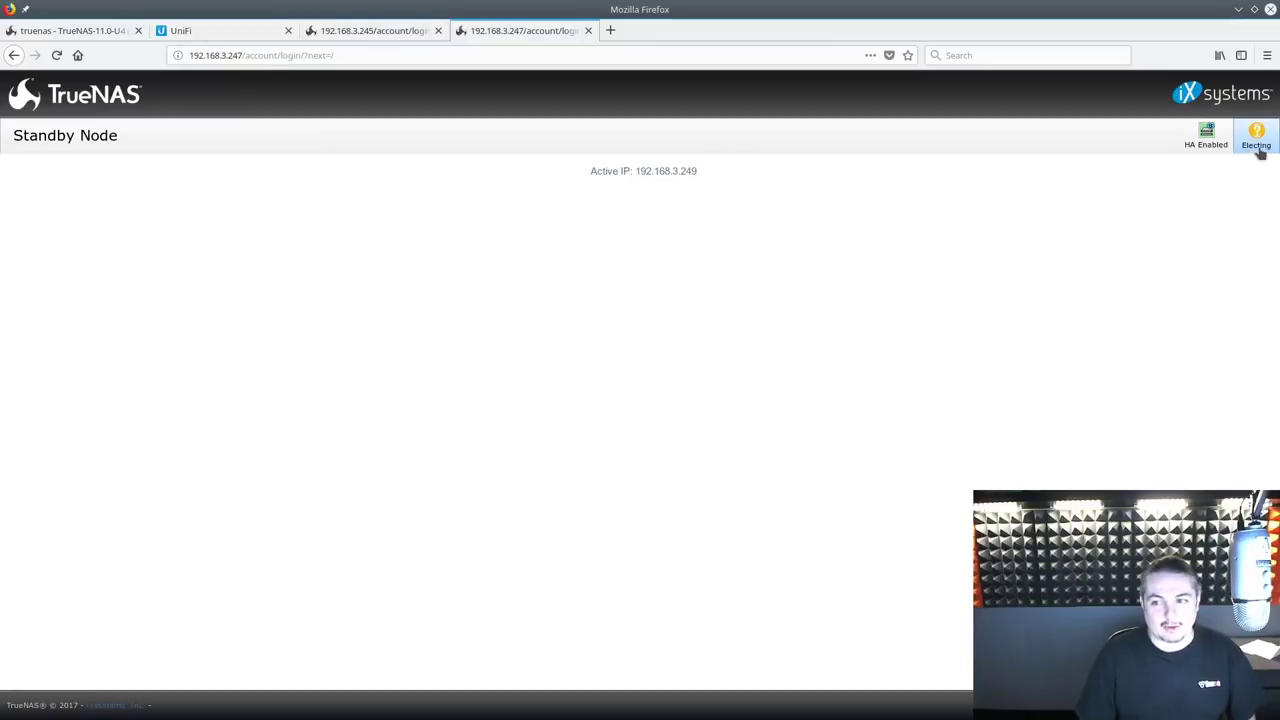
left_click(56, 55)
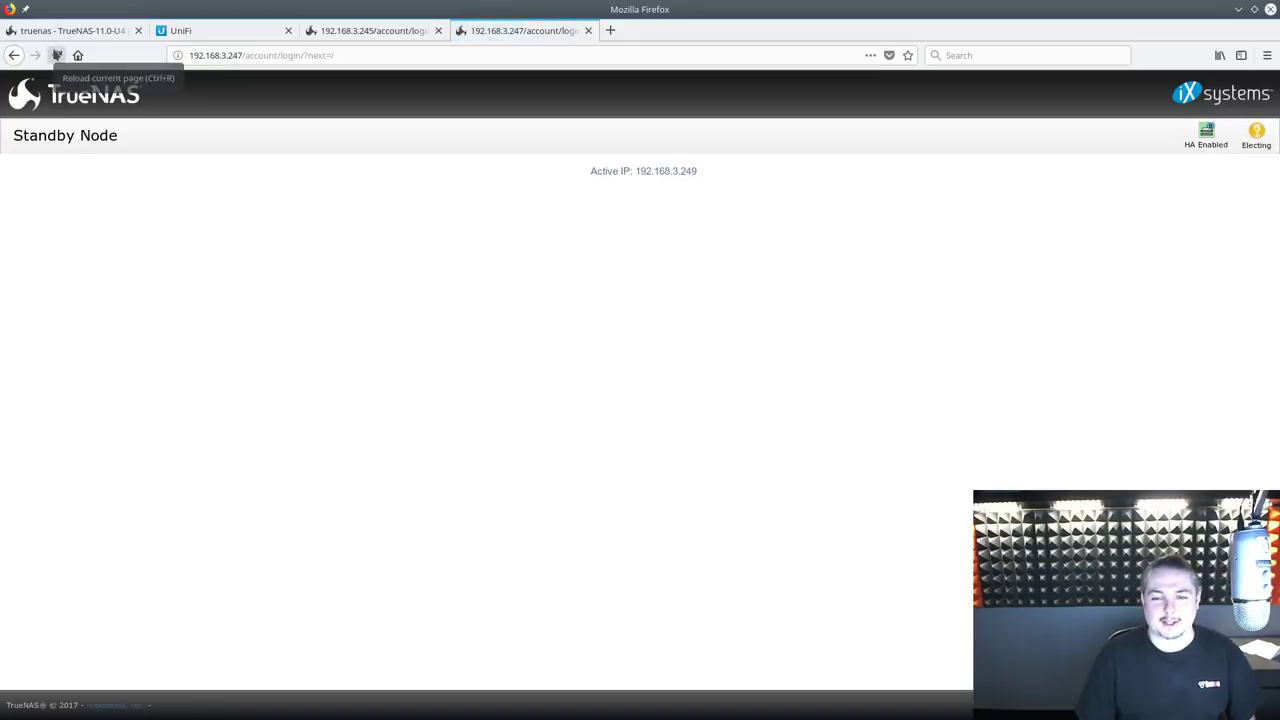
left_click(56, 55)
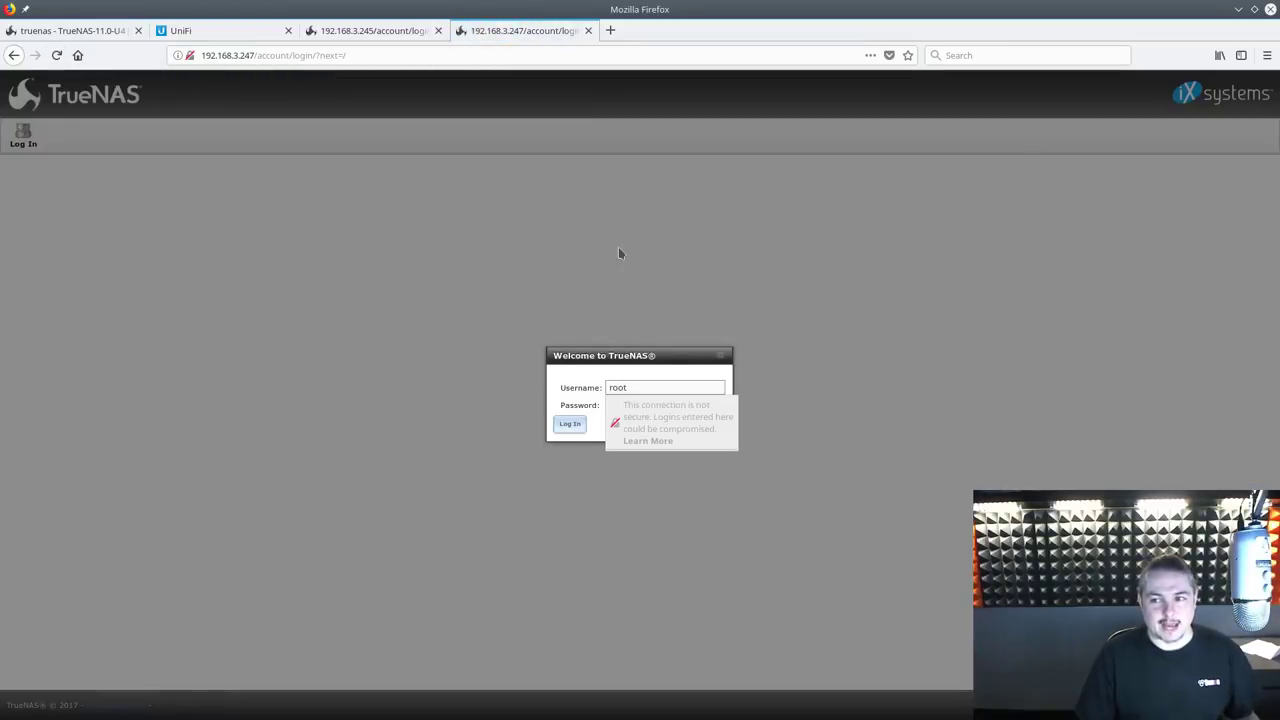
Log in to the main TrueNAS page at 192.168.3.249 as root with the account password
left_click(117, 32)
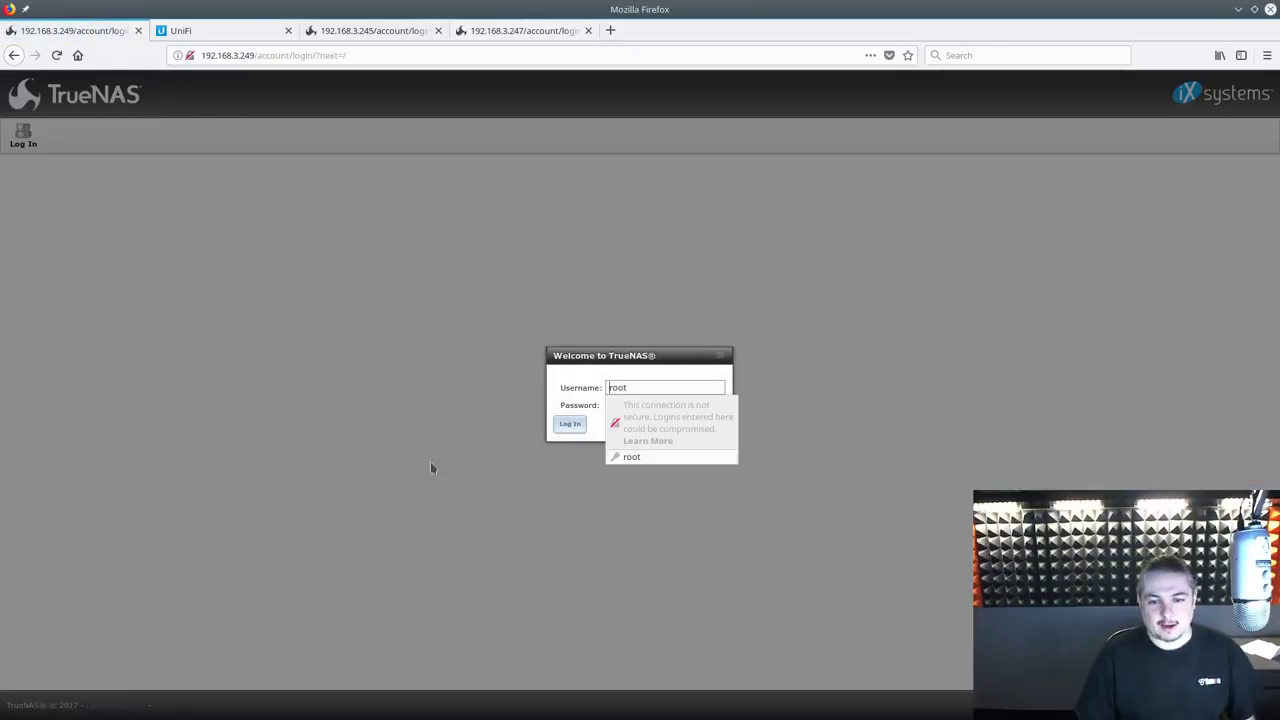
left_click(623, 404)
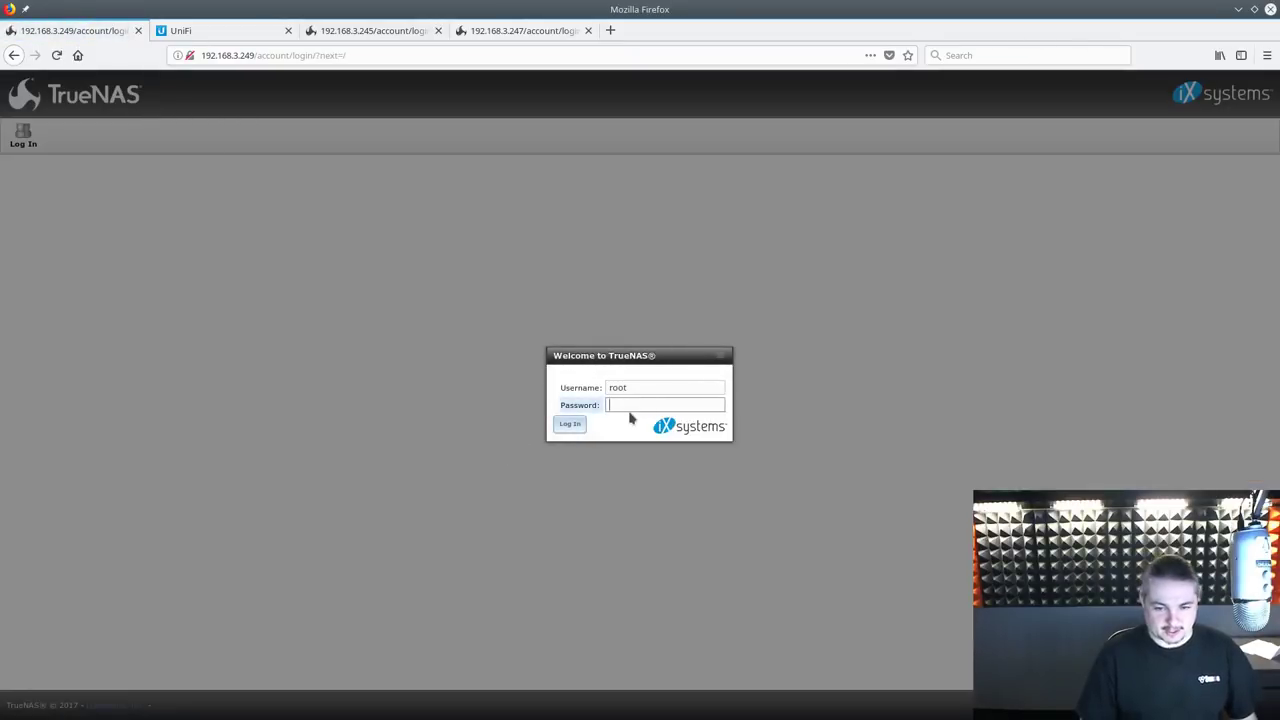
type("•")
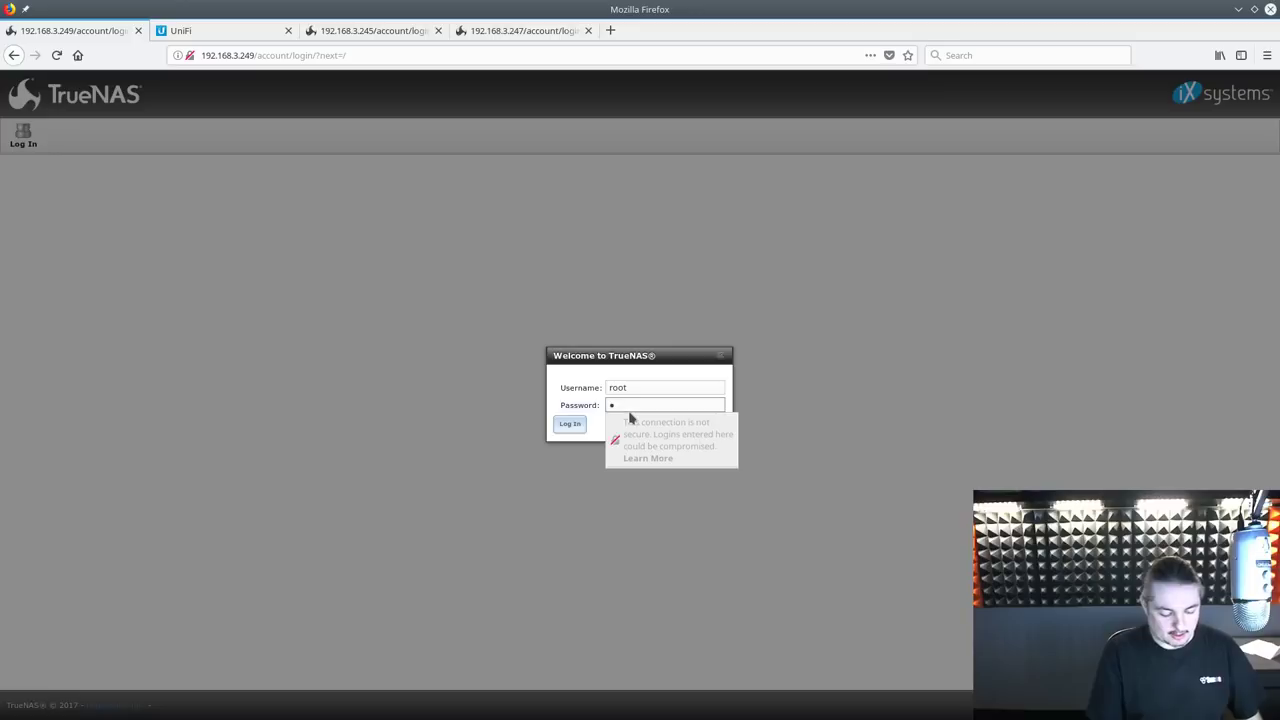
type("••••••")
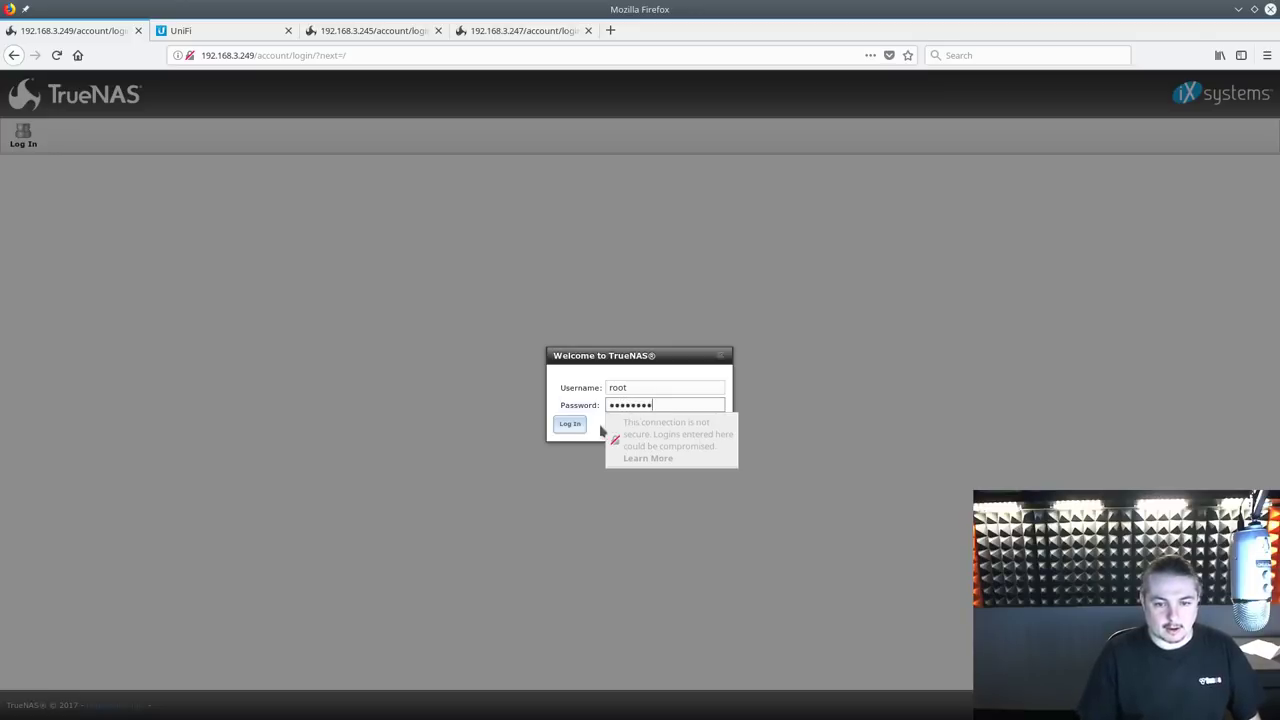
left_click(570, 425)
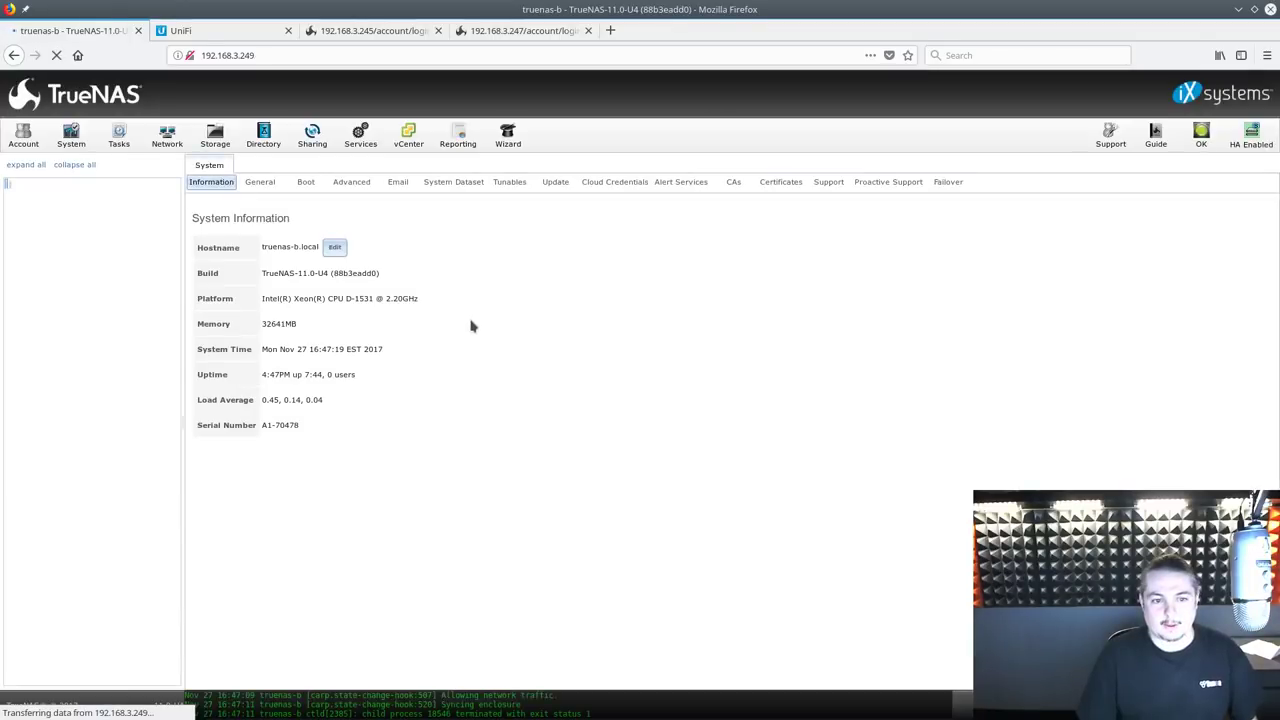
Review the TankZIL and TankCache volumes in the TrueNAS storage list
left_click(217, 140)
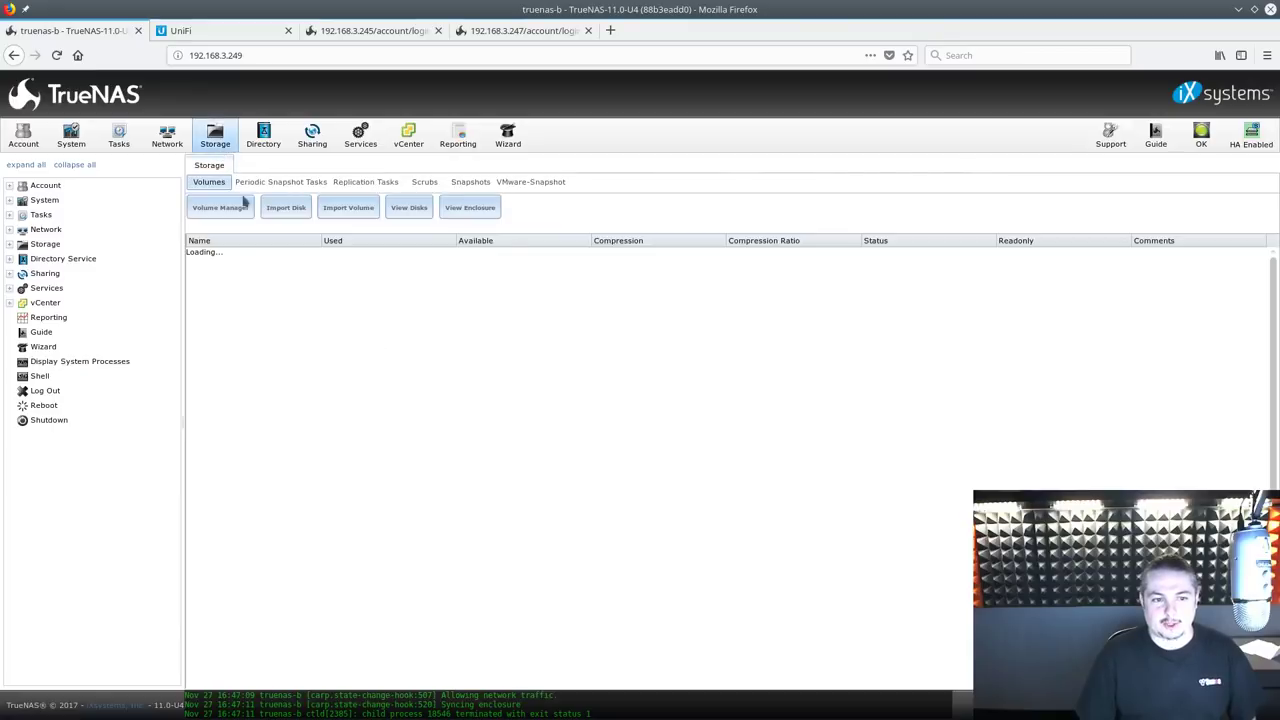
left_click(252, 257)
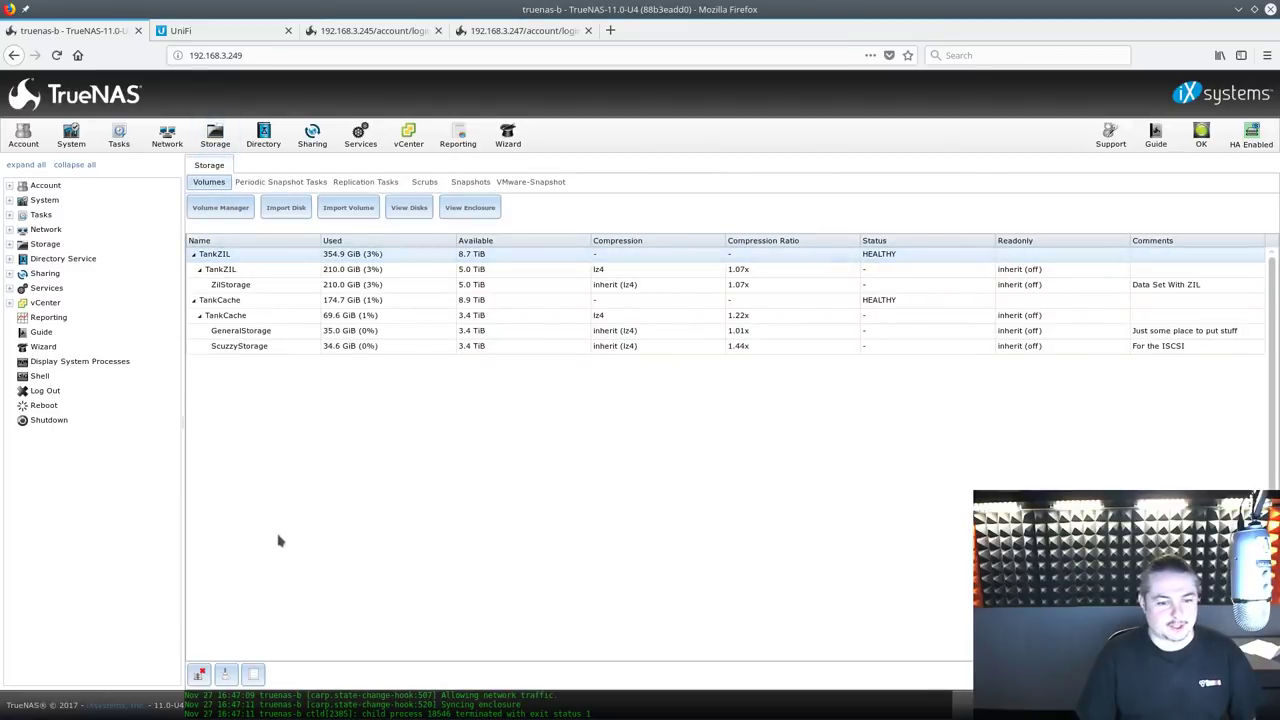
left_click(250, 316)
left_click(270, 255)
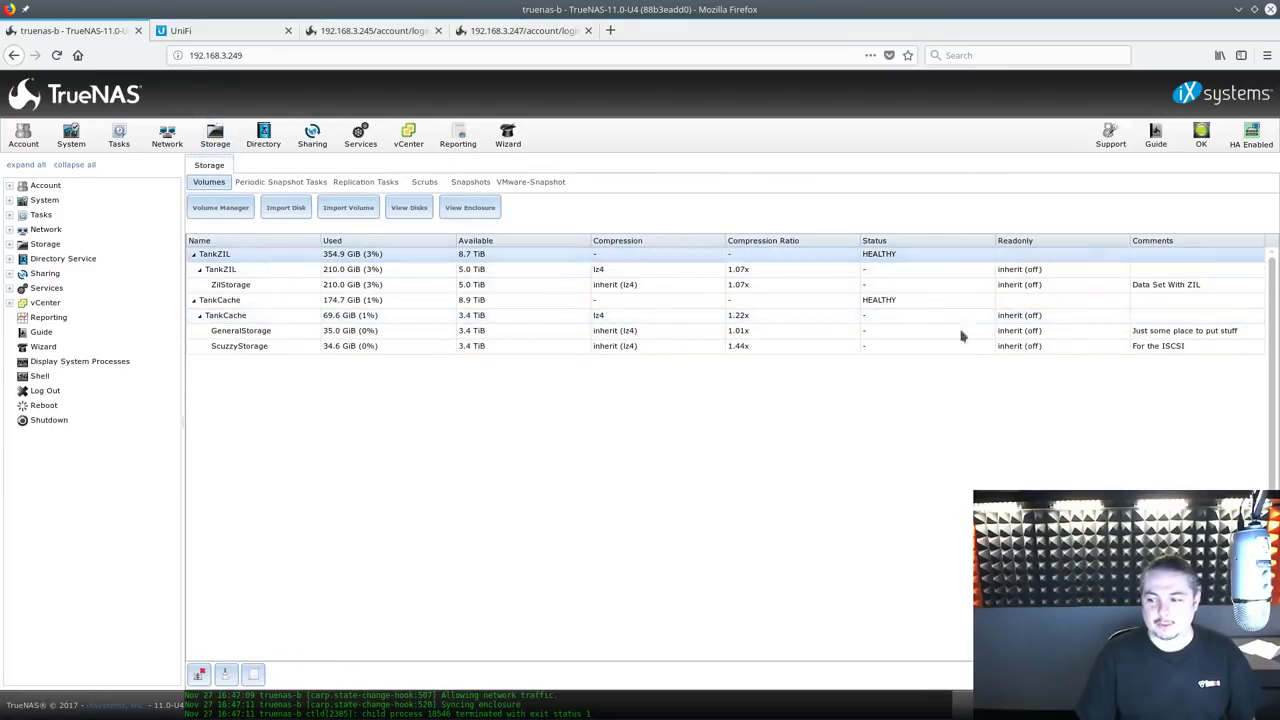
Switch to XenCenter and view the console of the Windows 10 On Zil Storage VM
left_click(883, 7)
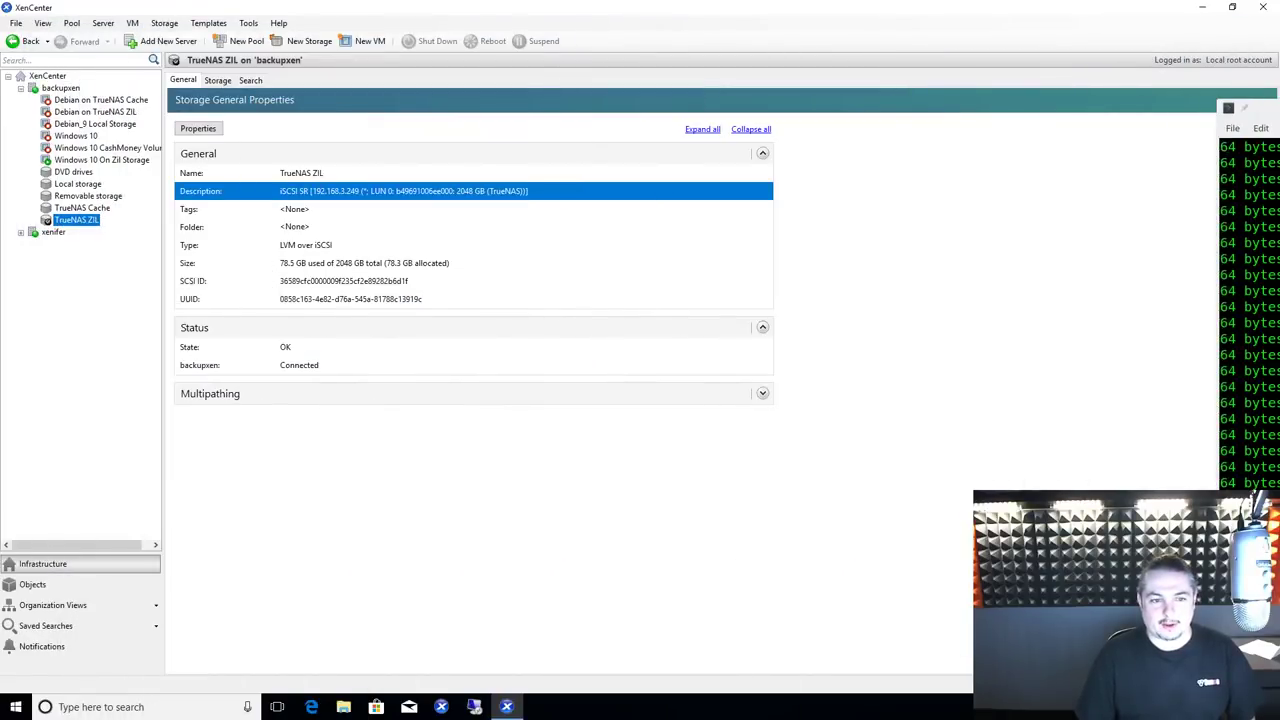
left_click(95, 160)
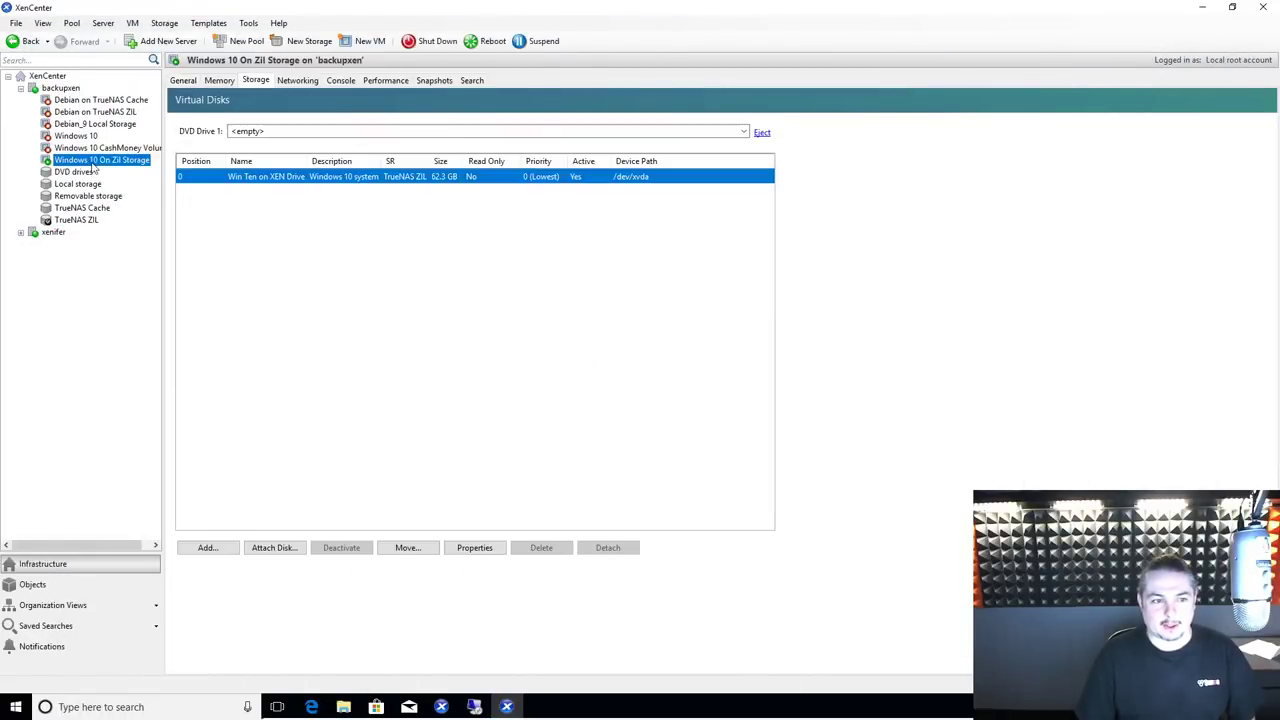
left_click(390, 82)
left_click(341, 82)
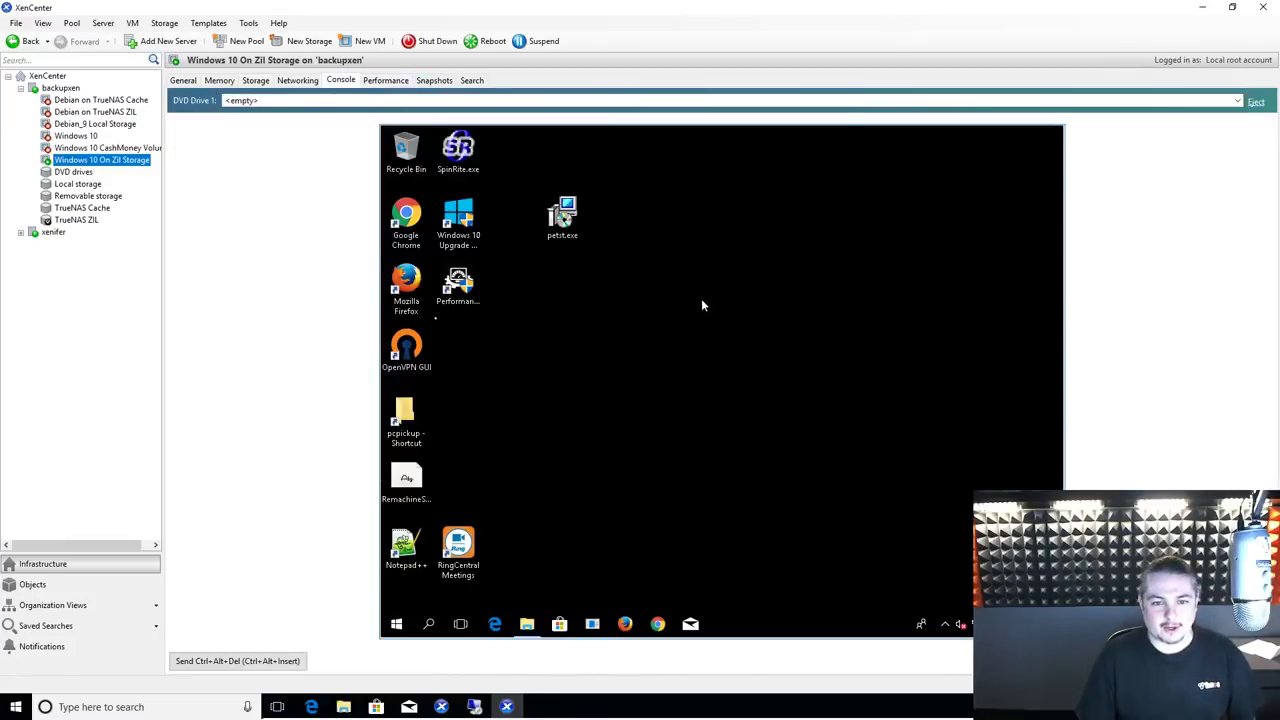
Test the VM by launching Chrome maximized and searching for "goog", and close the browser
double_click(406, 218)
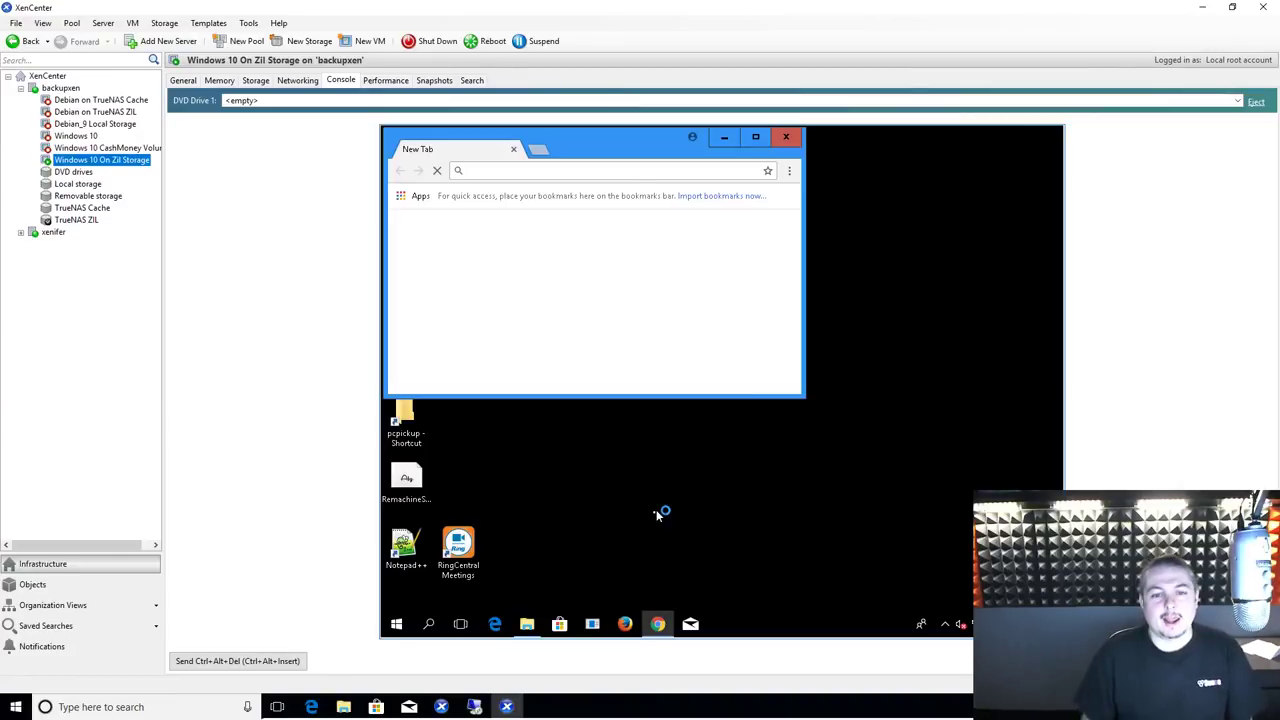
left_click(755, 136)
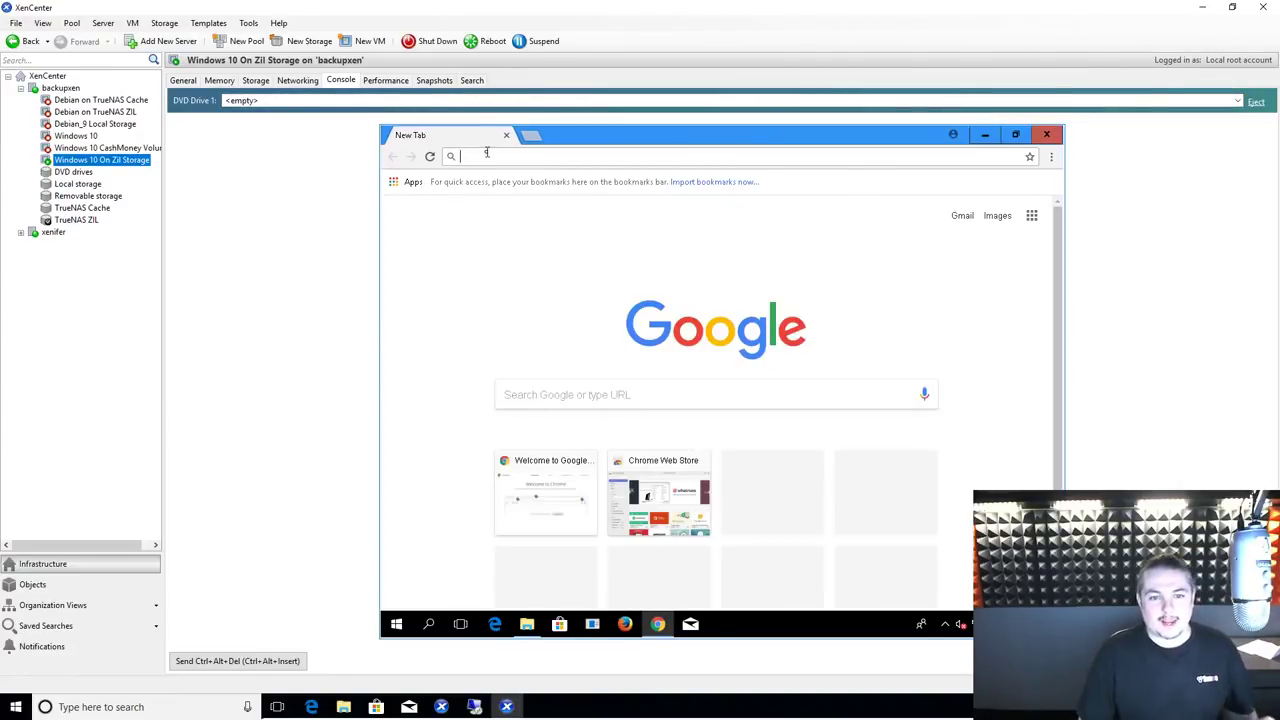
type("goog")
key("Return")
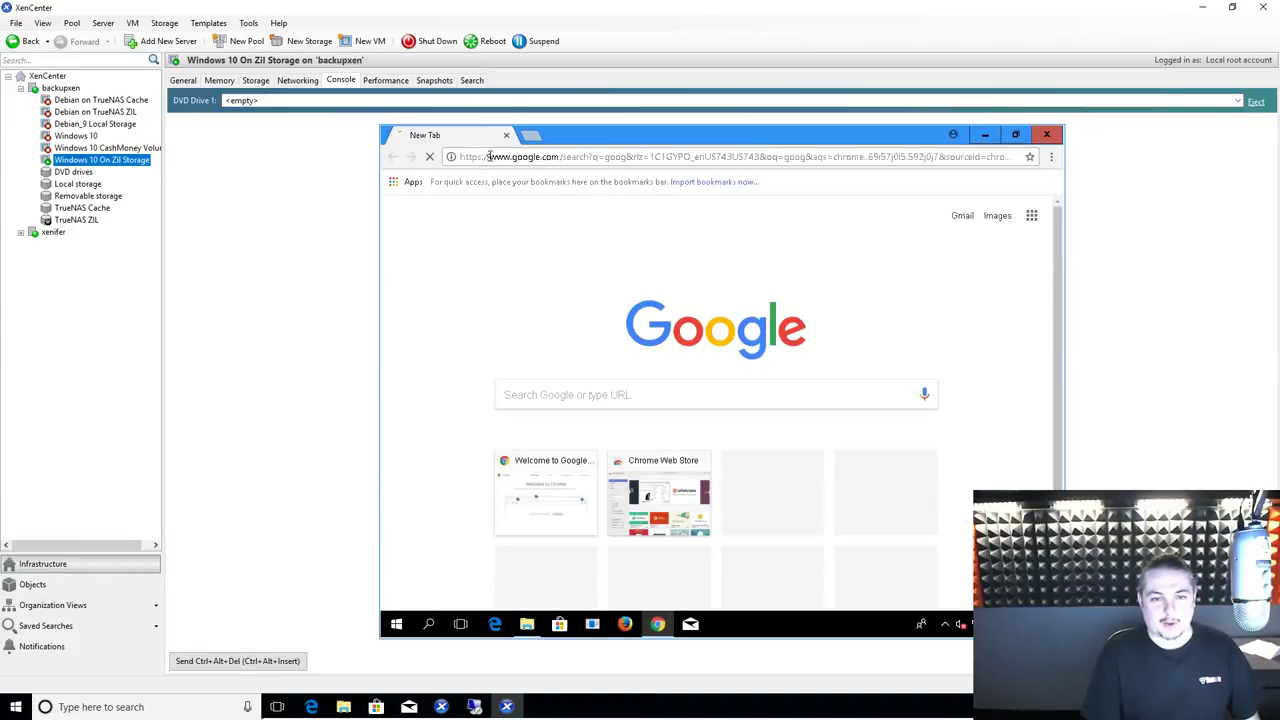
left_click(1046, 134)
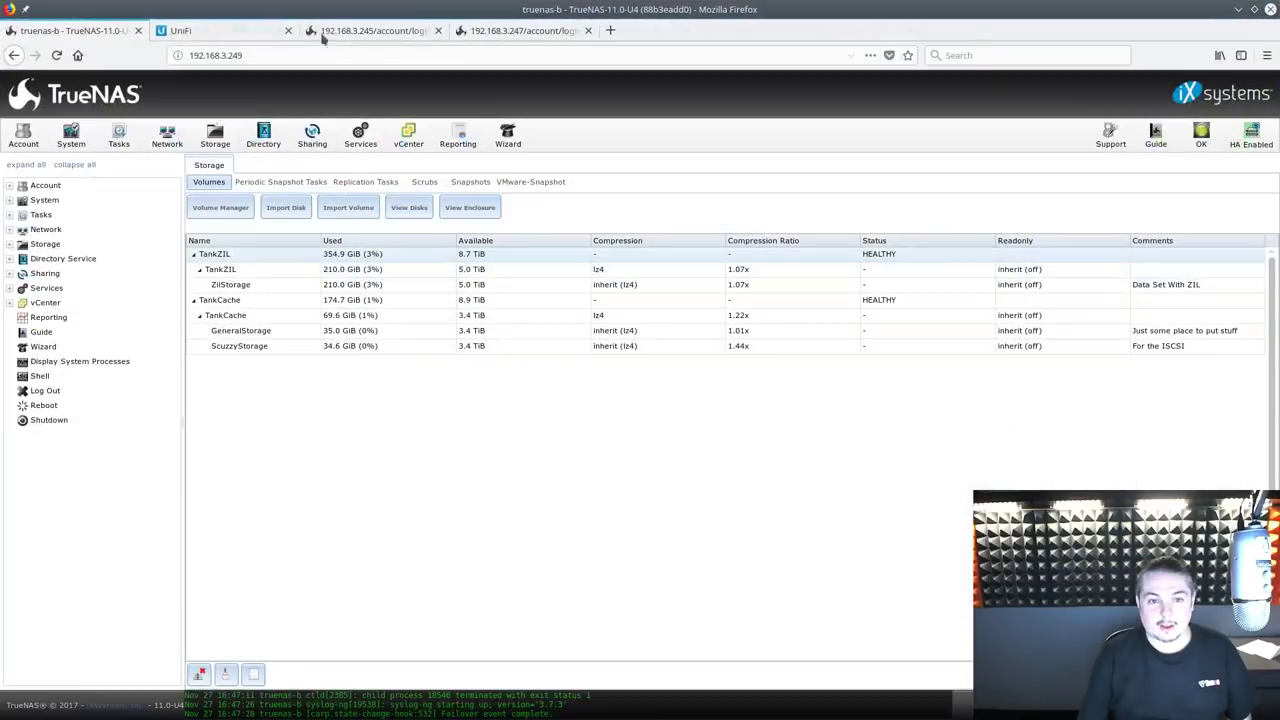
Back in UniFi in Firefox, set the switch port profile of Port 2 to All and apply it
left_click(213, 38)
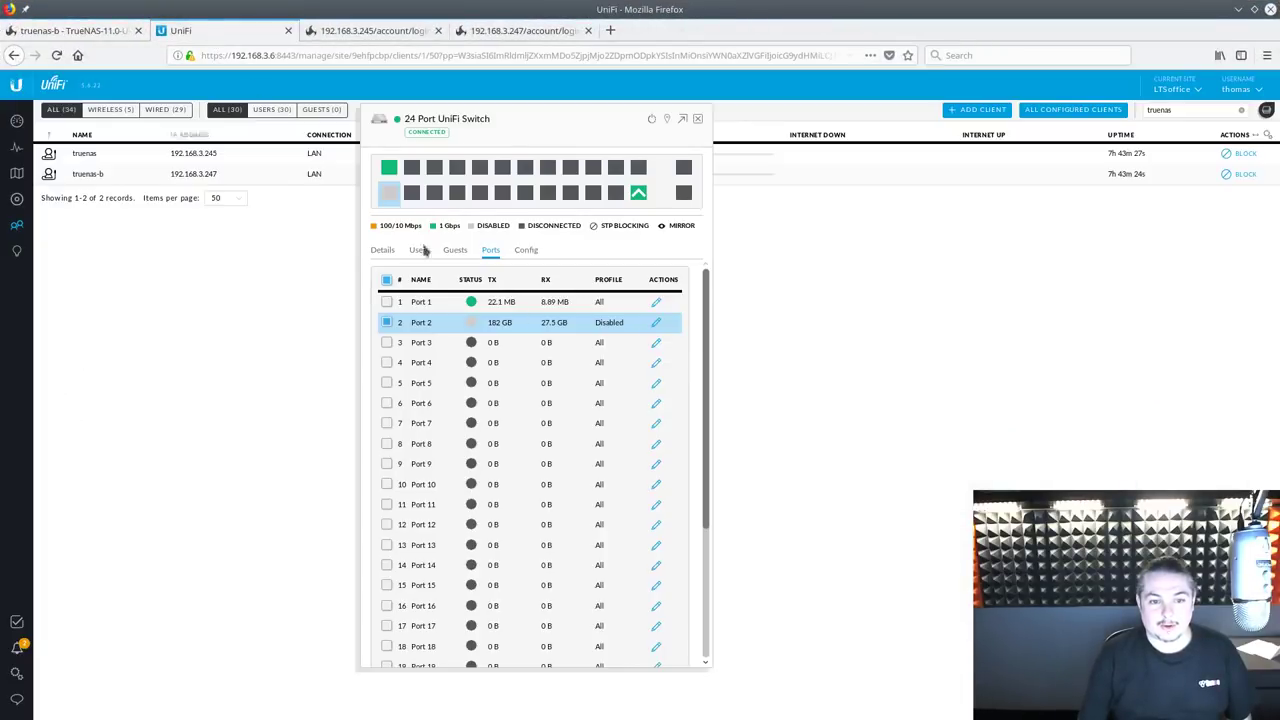
left_click(657, 326)
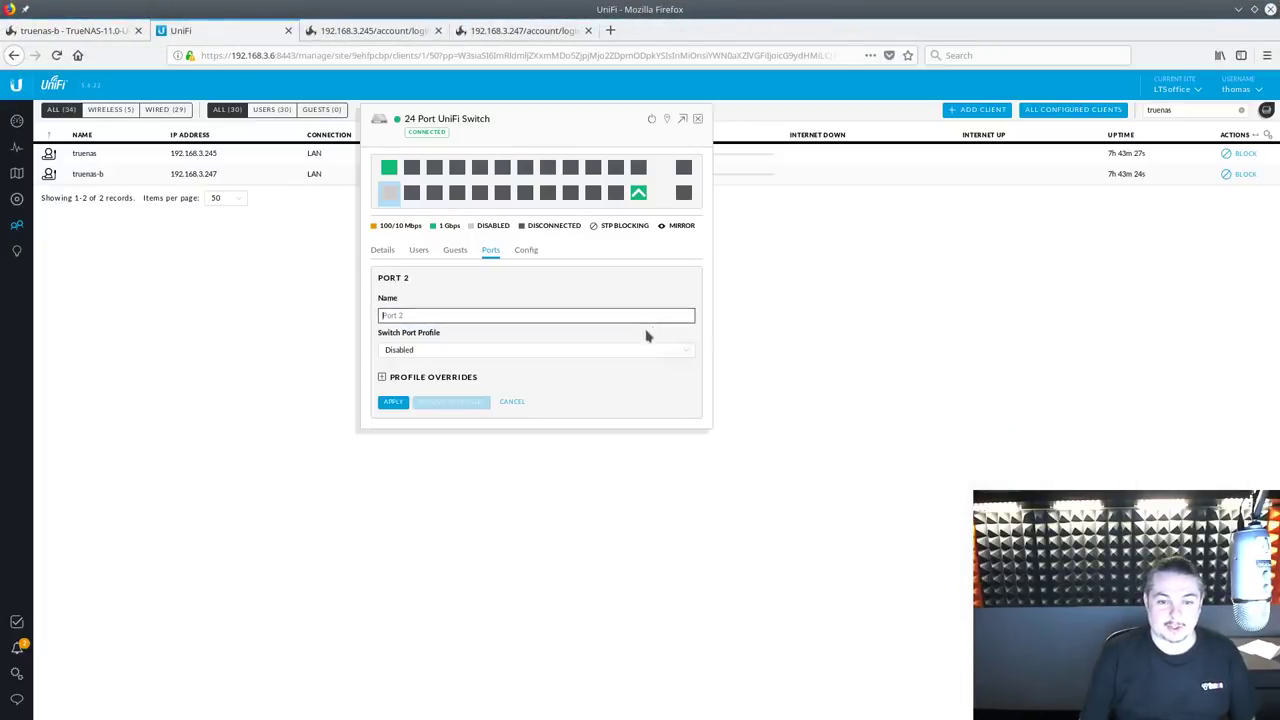
left_click(393, 352)
left_click(418, 387)
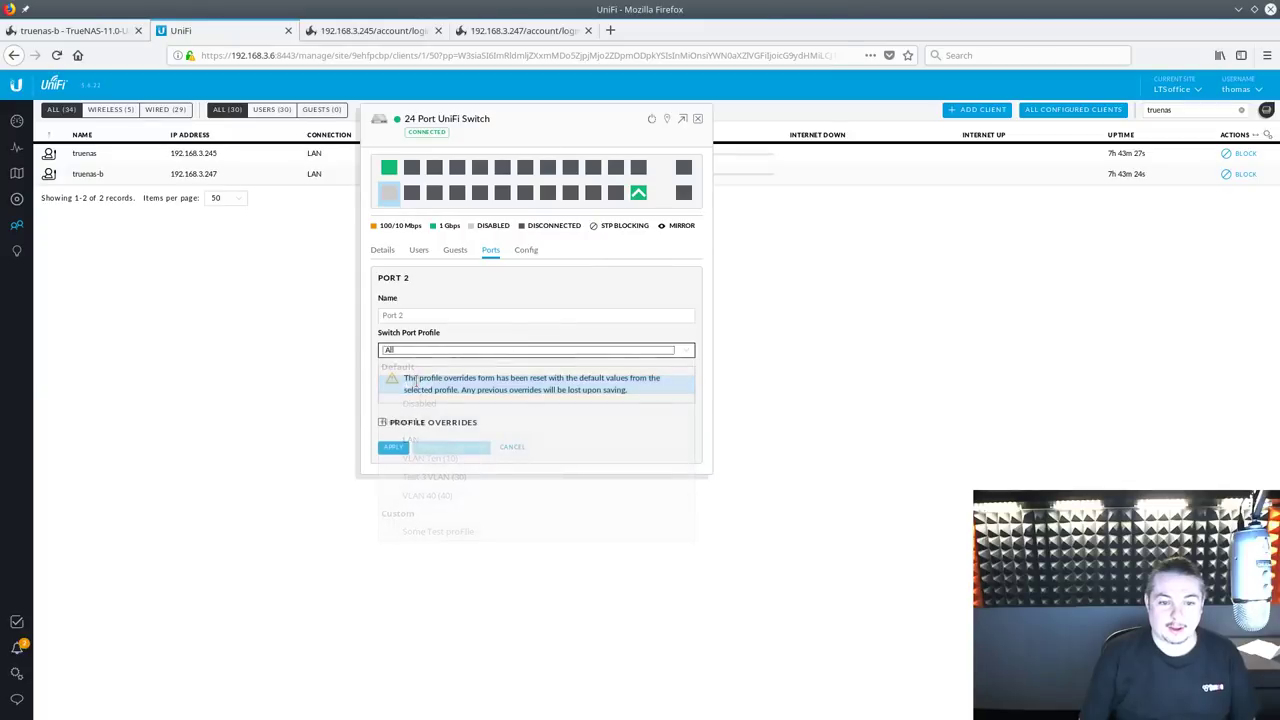
left_click(391, 449)
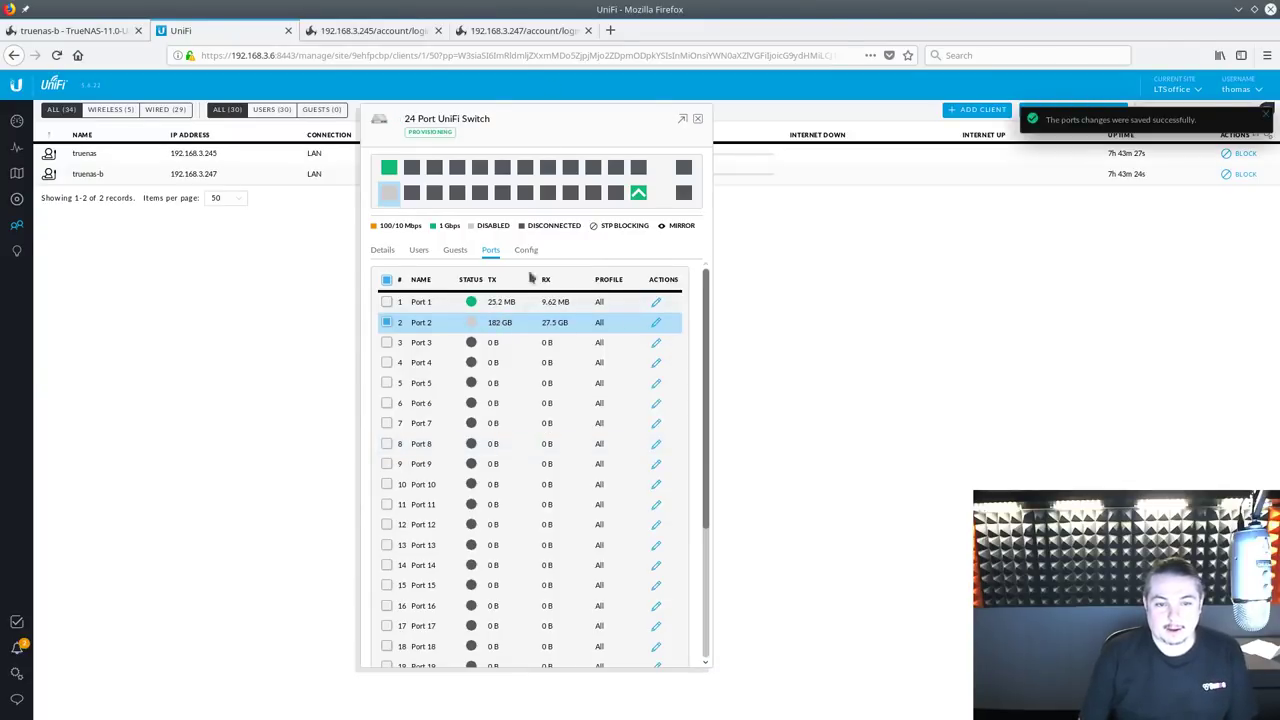
Check the ping in Konsole, reload the 192.168.3.245 node page to view its status, and return to the UniFi switch ports
left_click(355, 32)
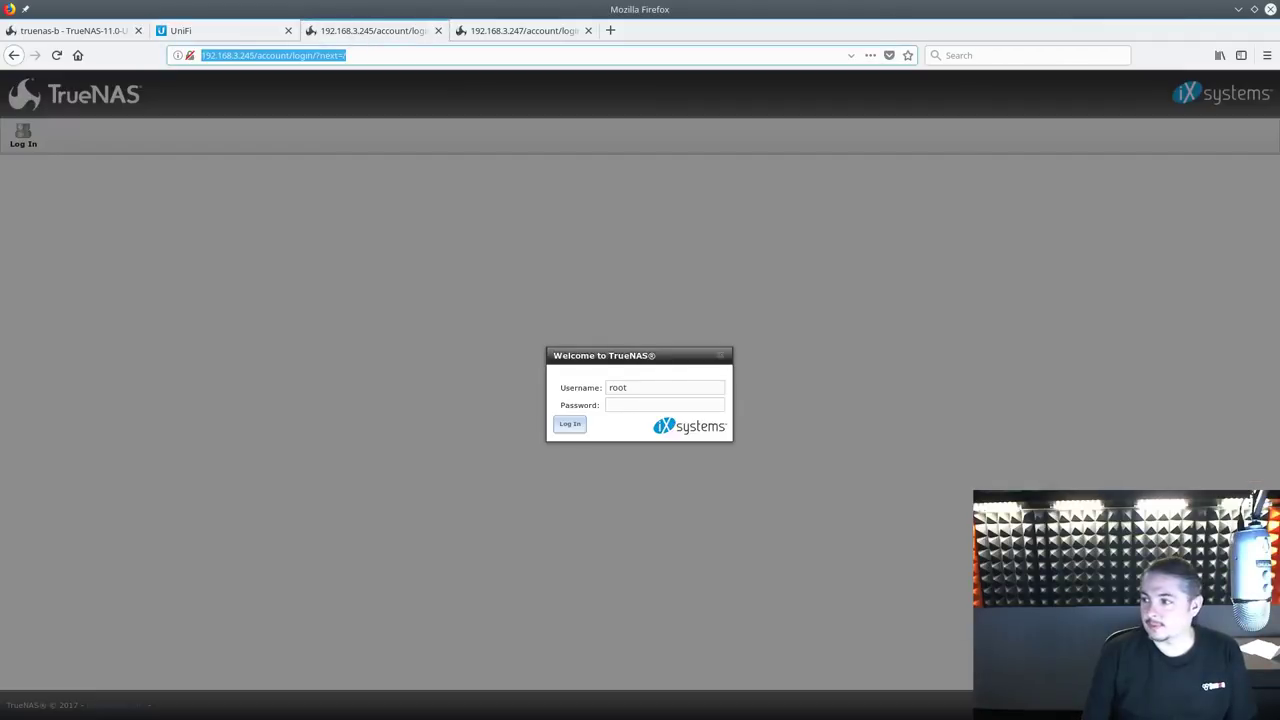
key("alt+Tab")
key("alt+Tab")
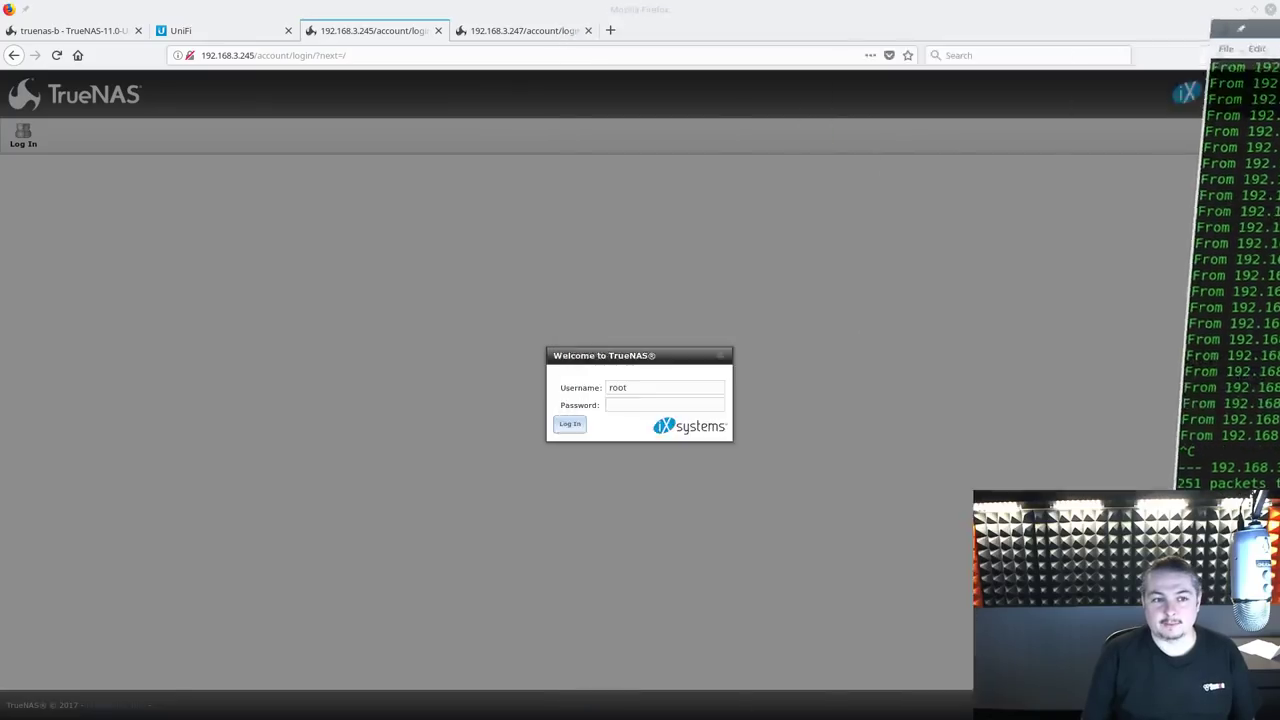
left_click(56, 55)
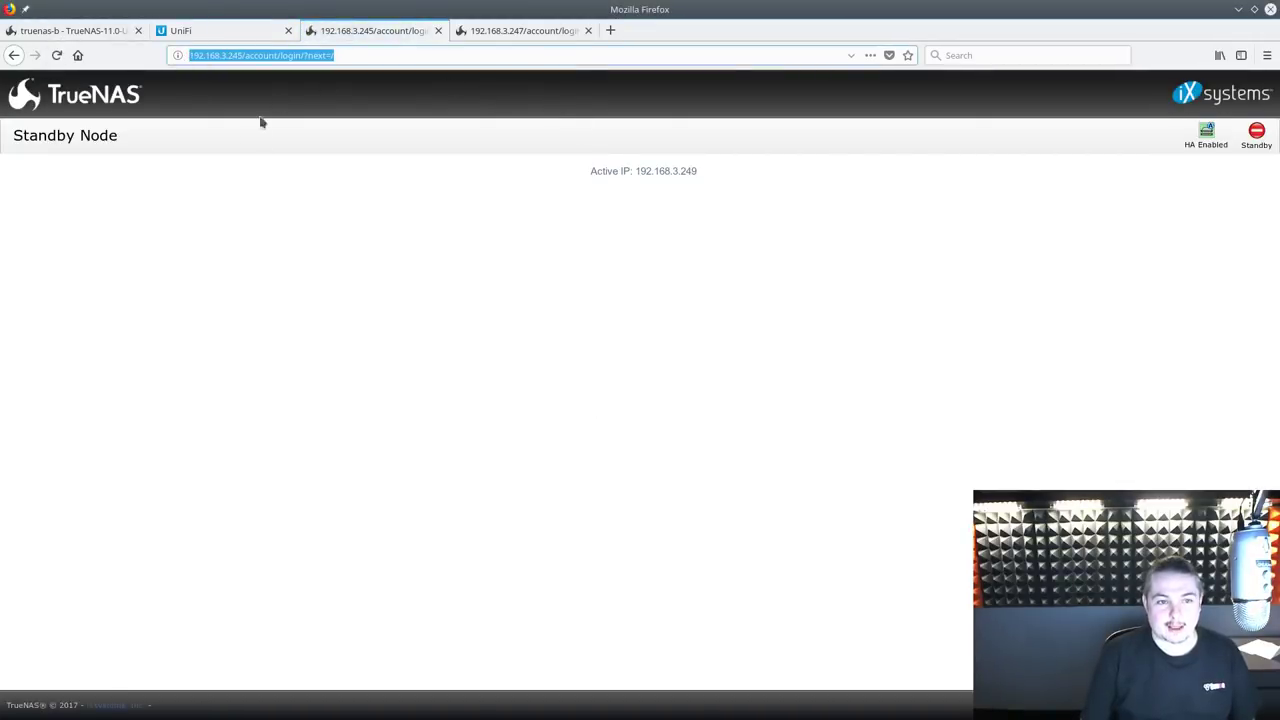
left_click(205, 32)
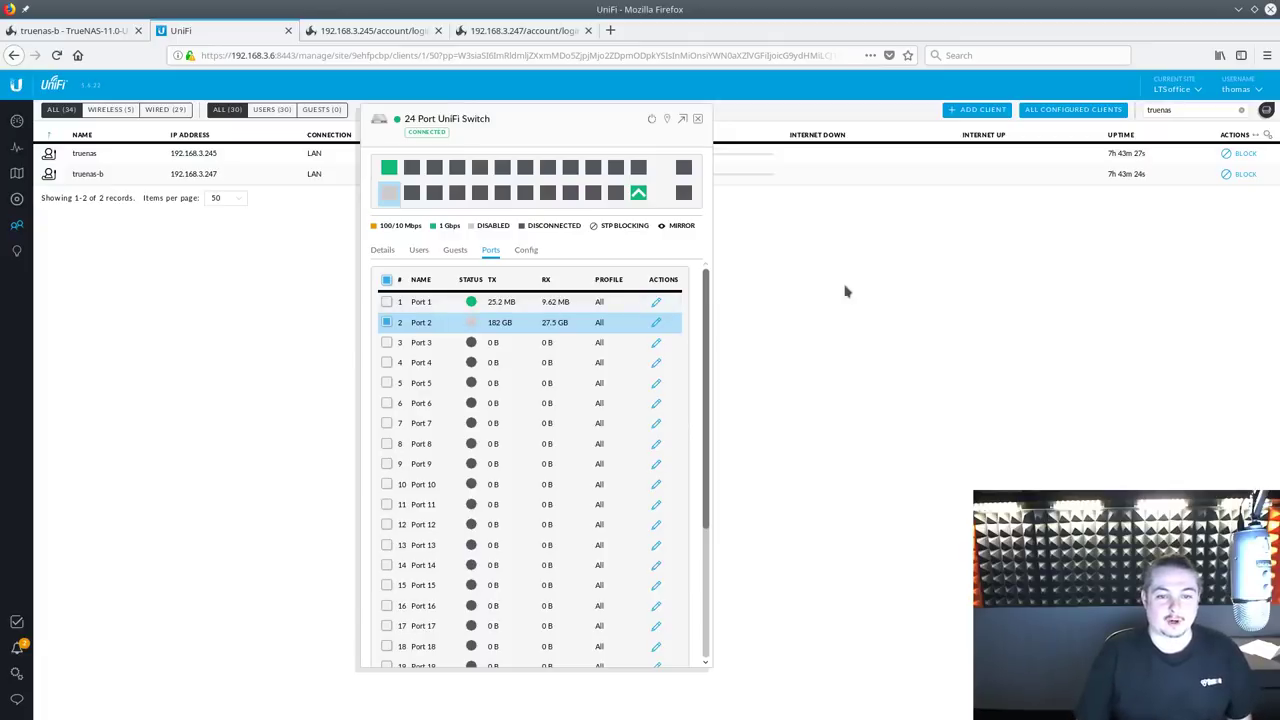
Check the 192.168.3.247 login page, and view the hostname in the System Information of TrueNAS at 192.168.3.249
left_click(520, 38)
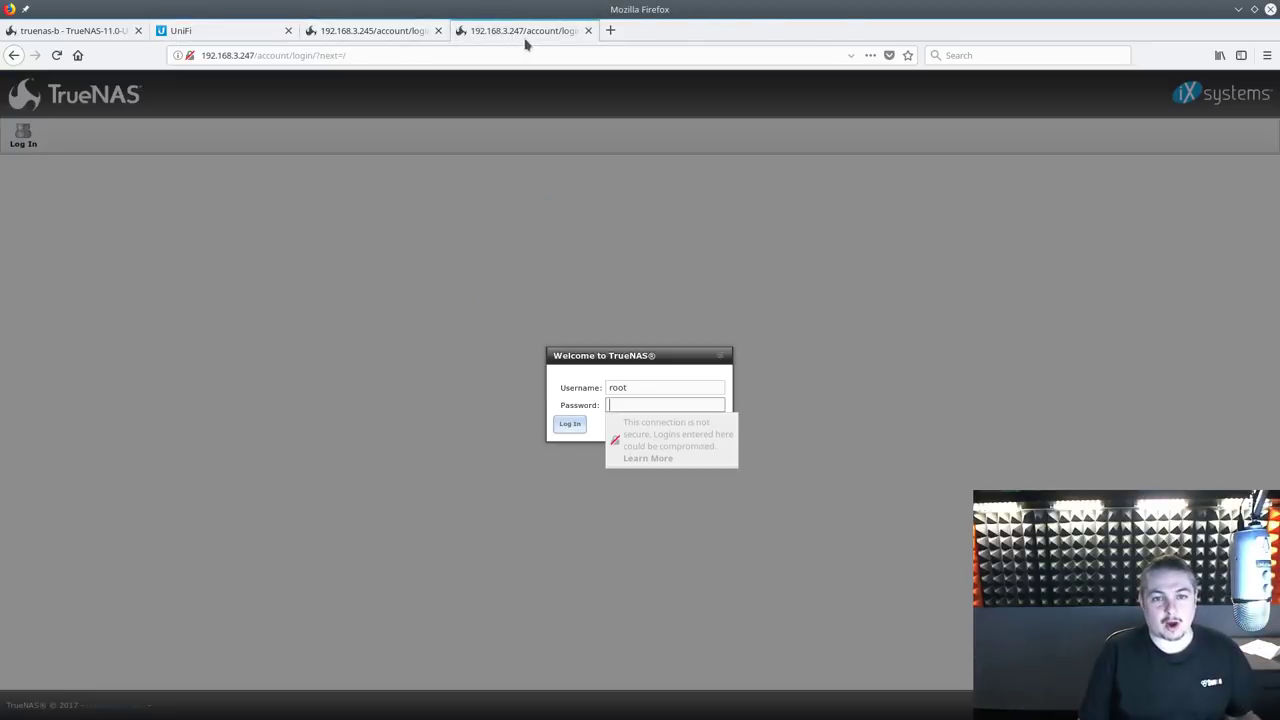
left_click(70, 30)
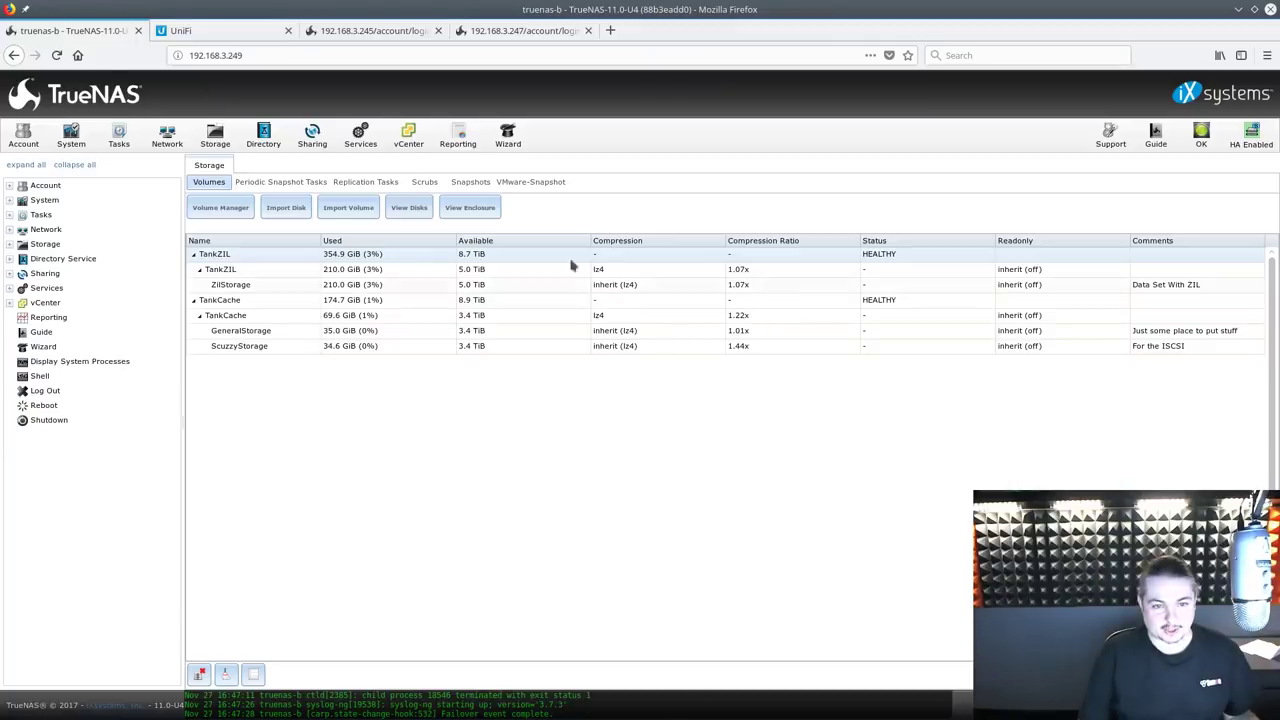
left_click(20, 145)
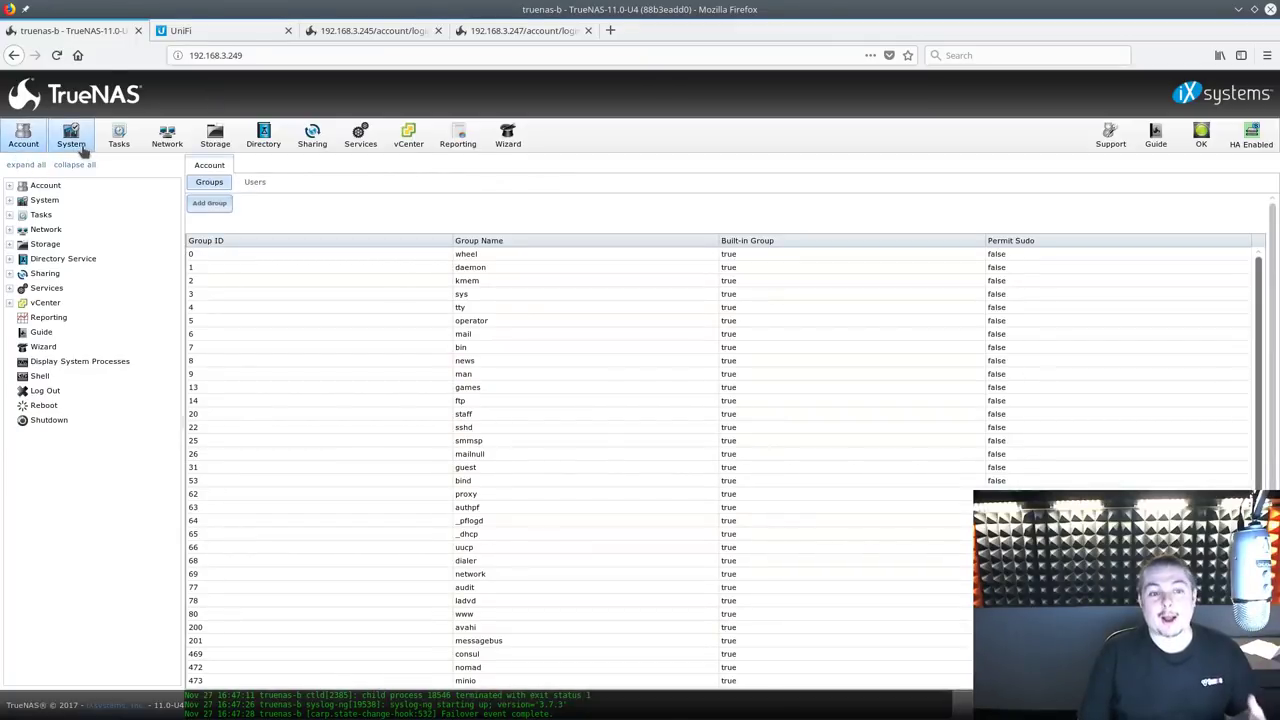
left_click(72, 142)
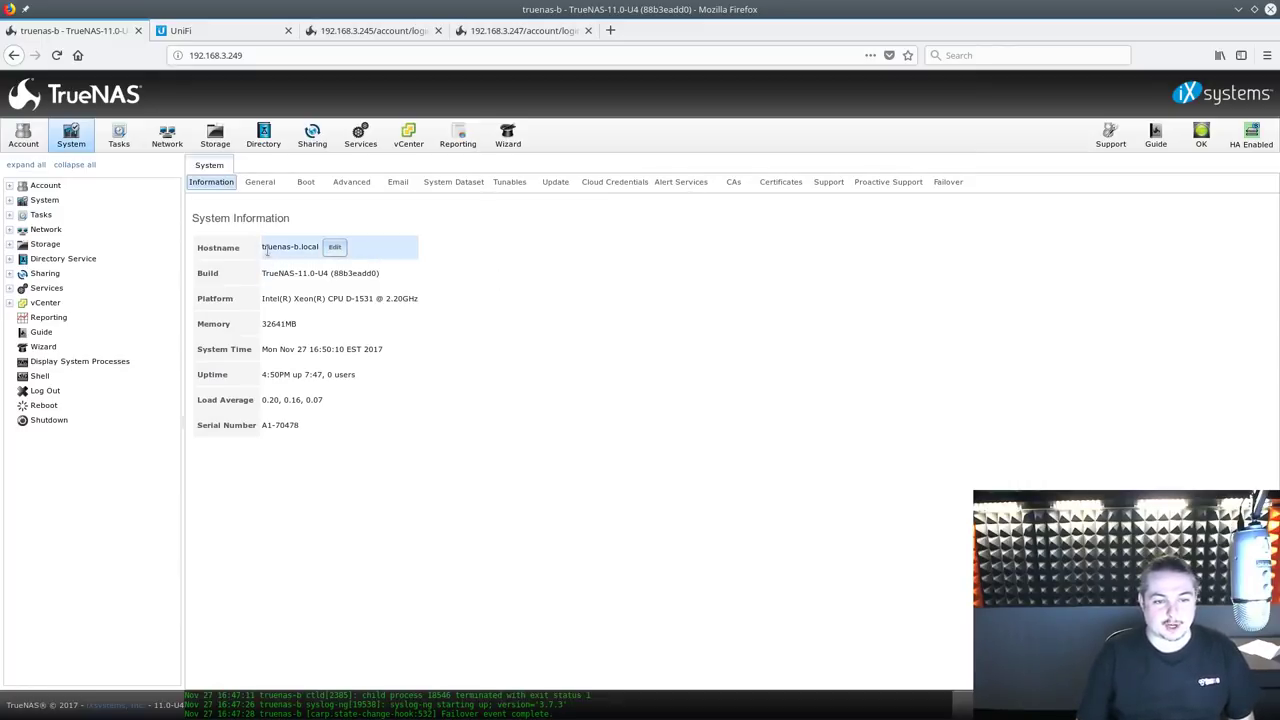
left_click_drag(263, 247, 320, 248)
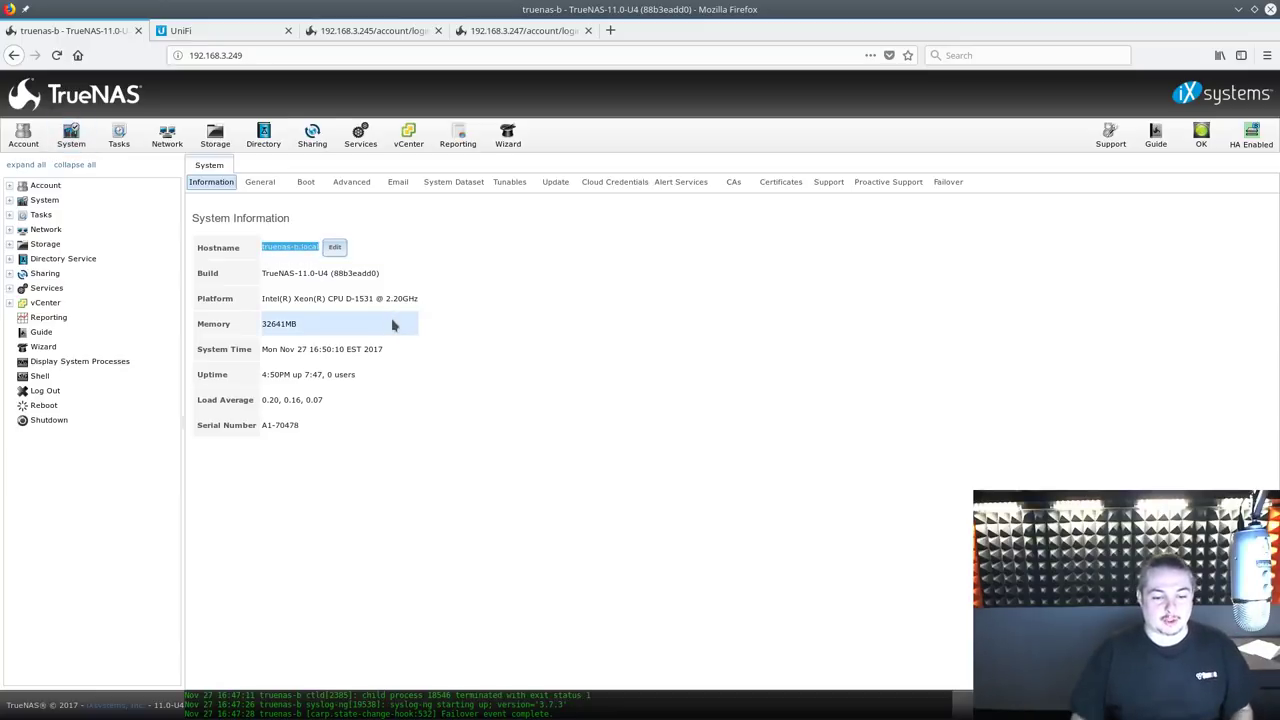
Open the TrueNAS console log, read through the failover and service restart messages, and close the log
left_click(408, 708)
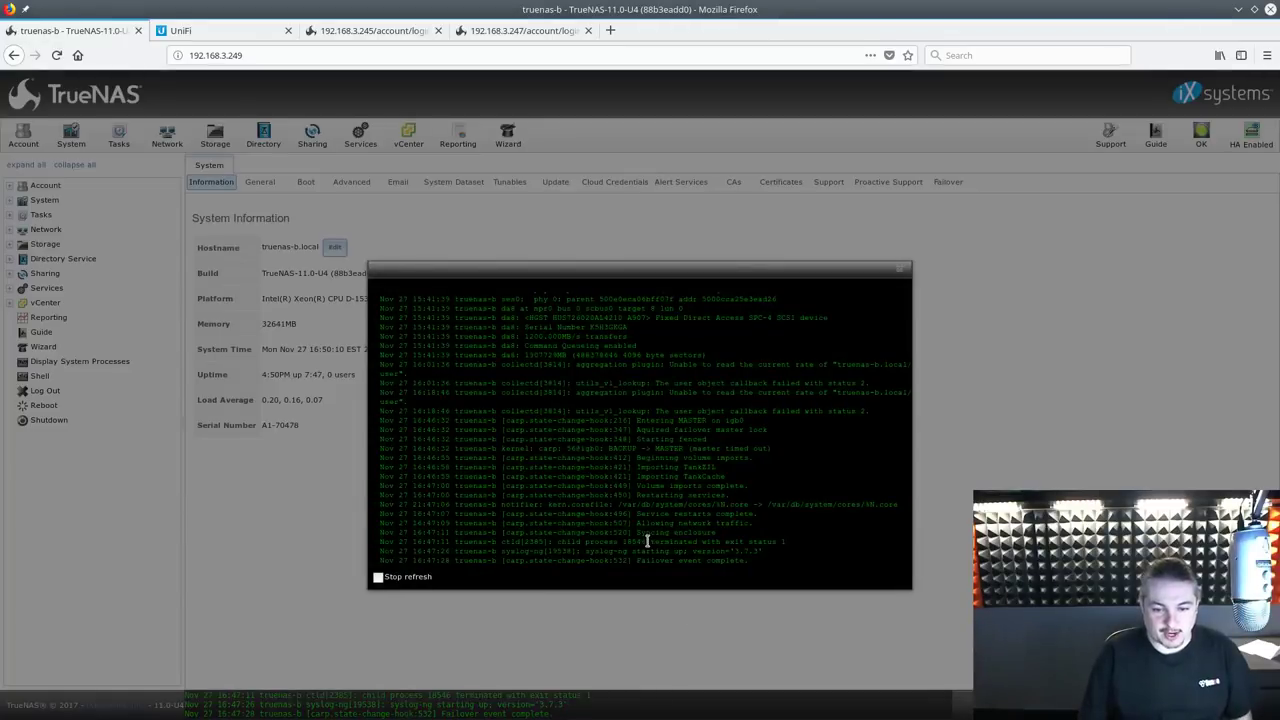
scroll(494, 420, "up", 5)
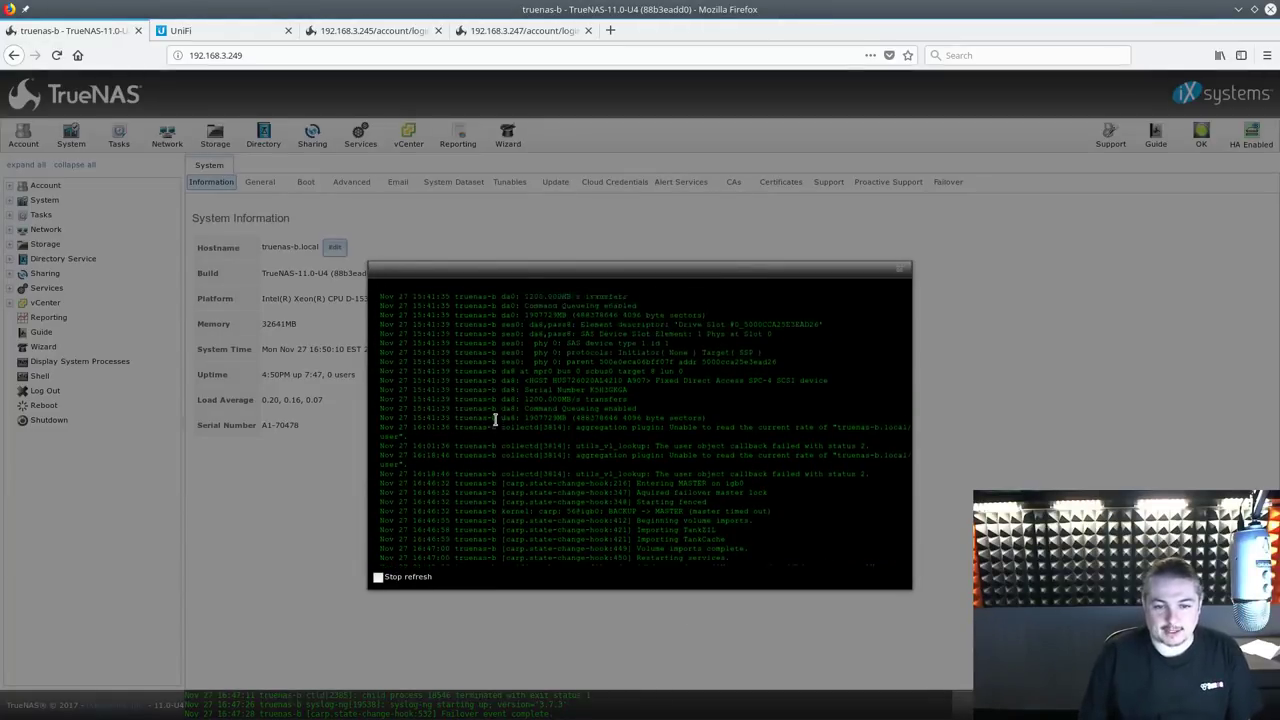
scroll(543, 376, "down", 5)
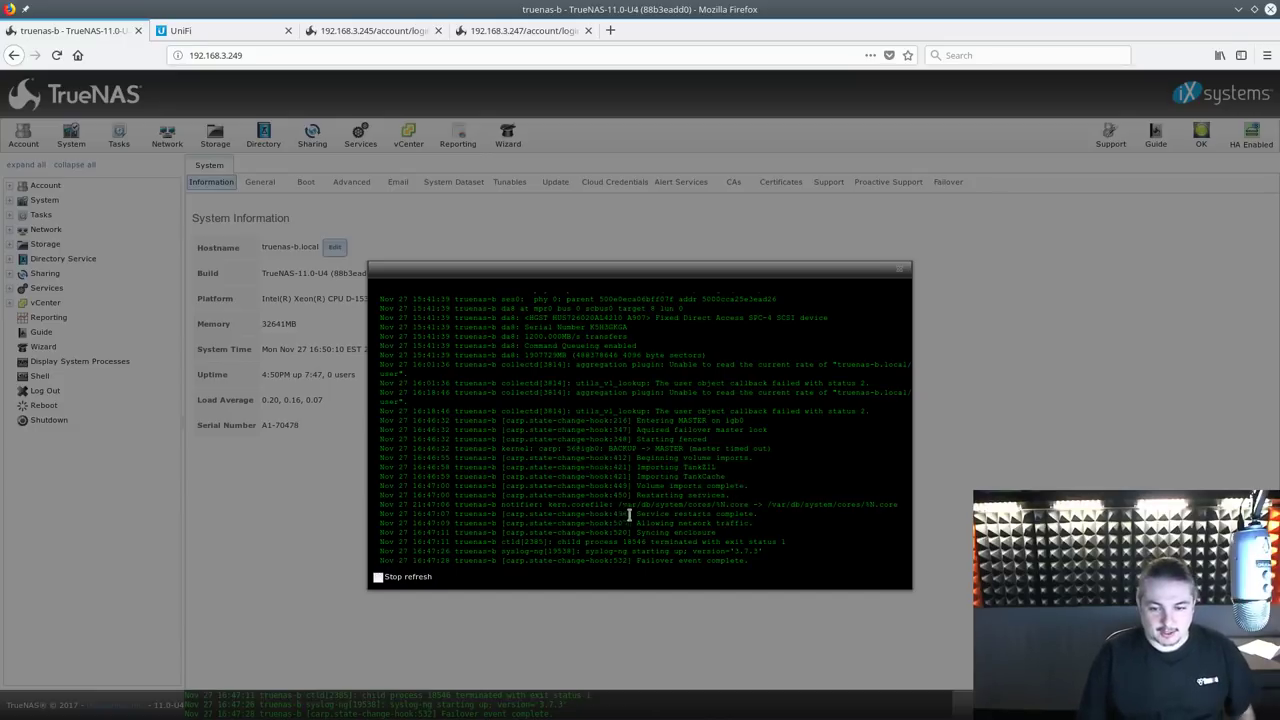
left_click_drag(651, 517, 766, 523)
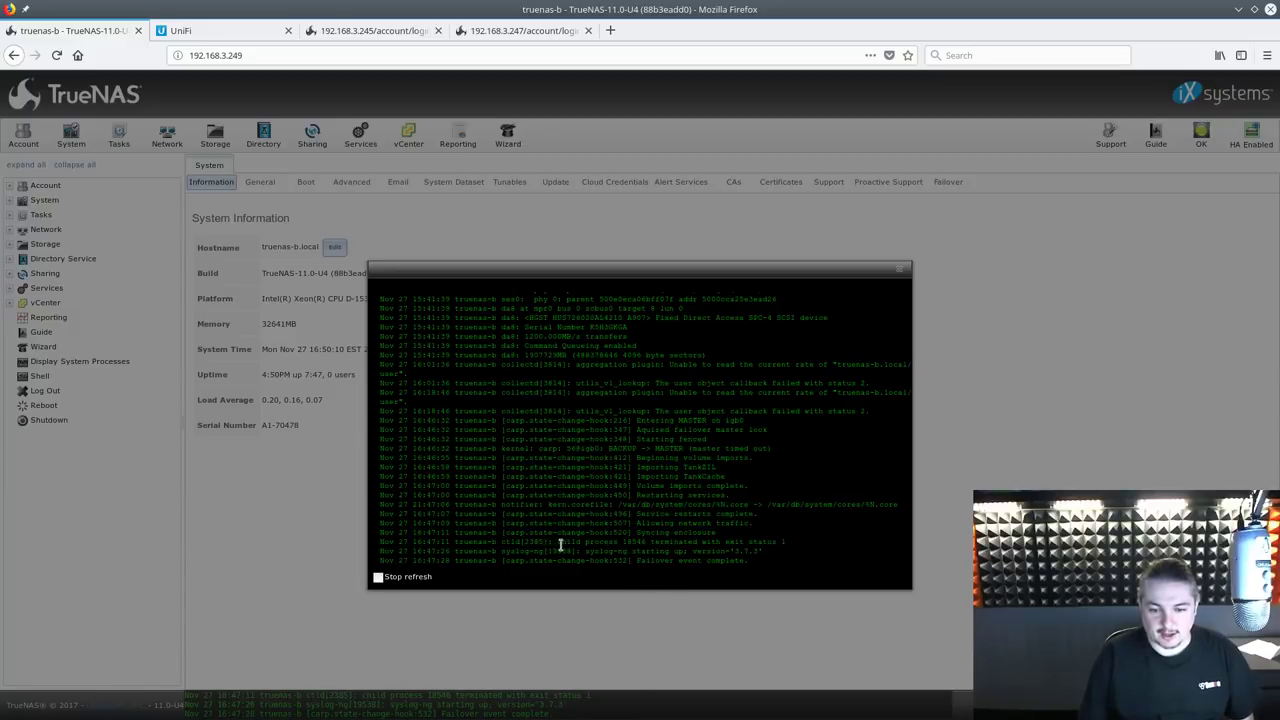
left_click_drag(560, 545, 797, 546)
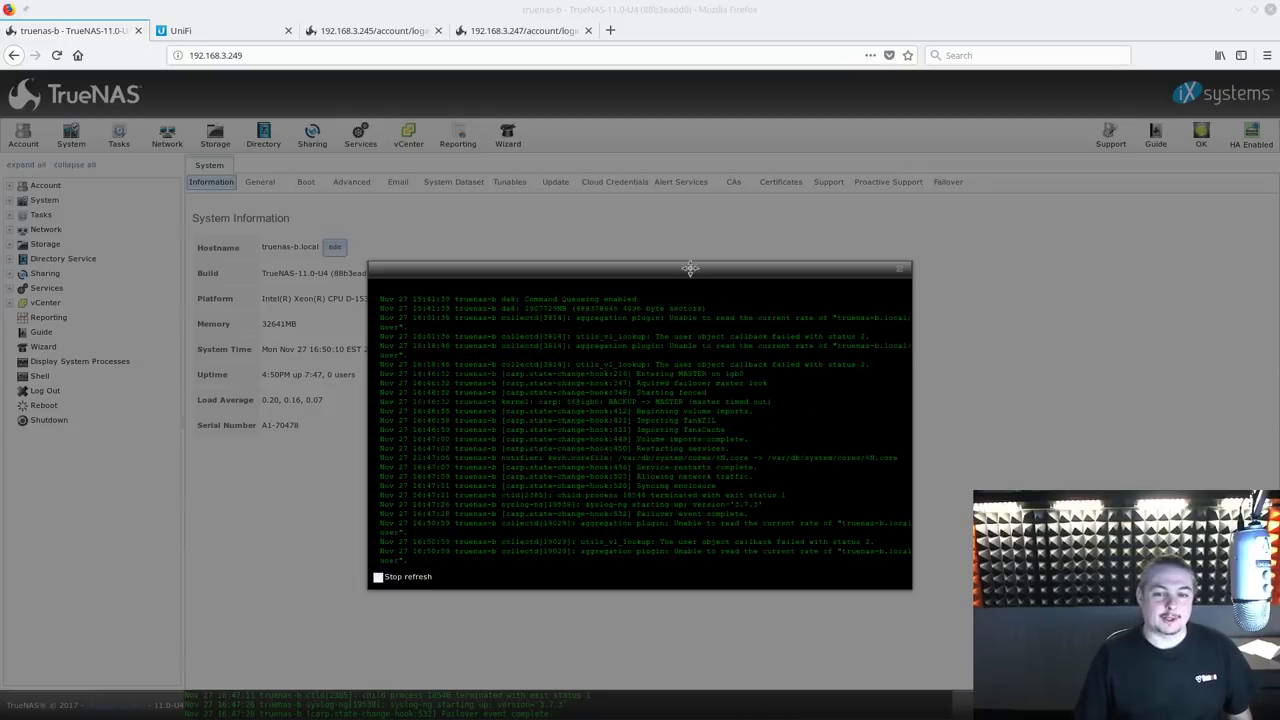
left_click(757, 270)
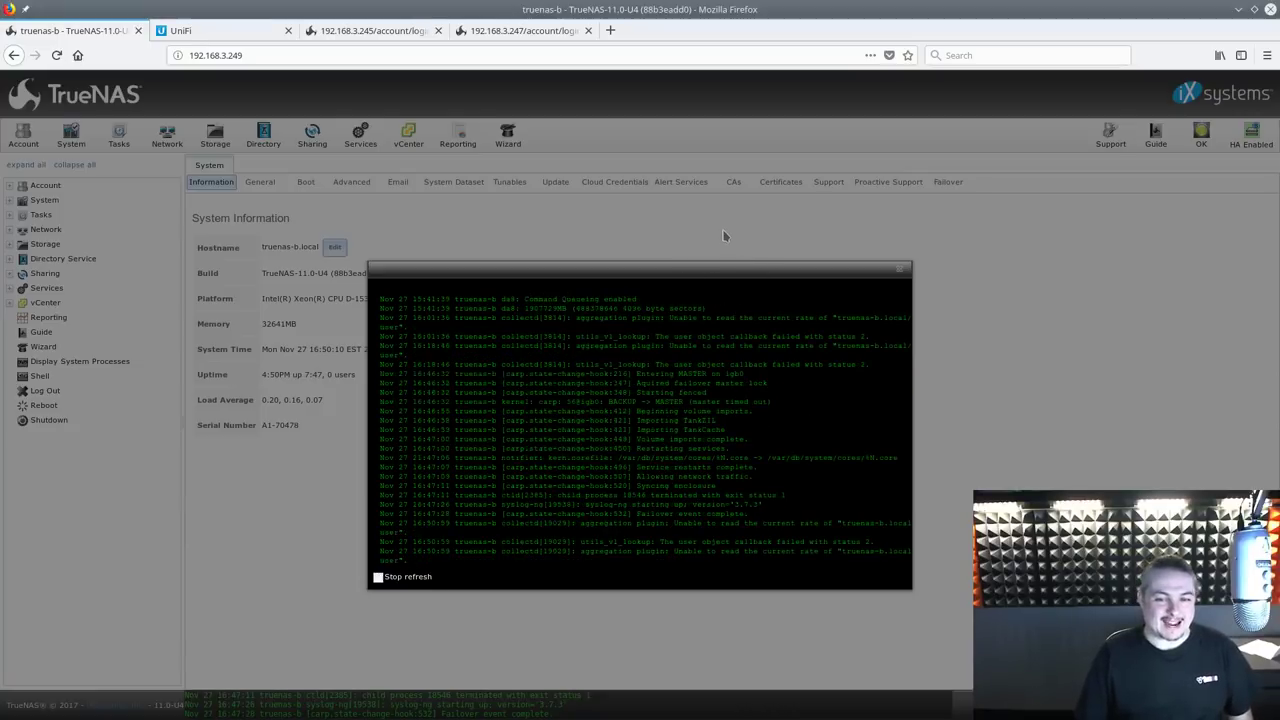
left_click(899, 272)
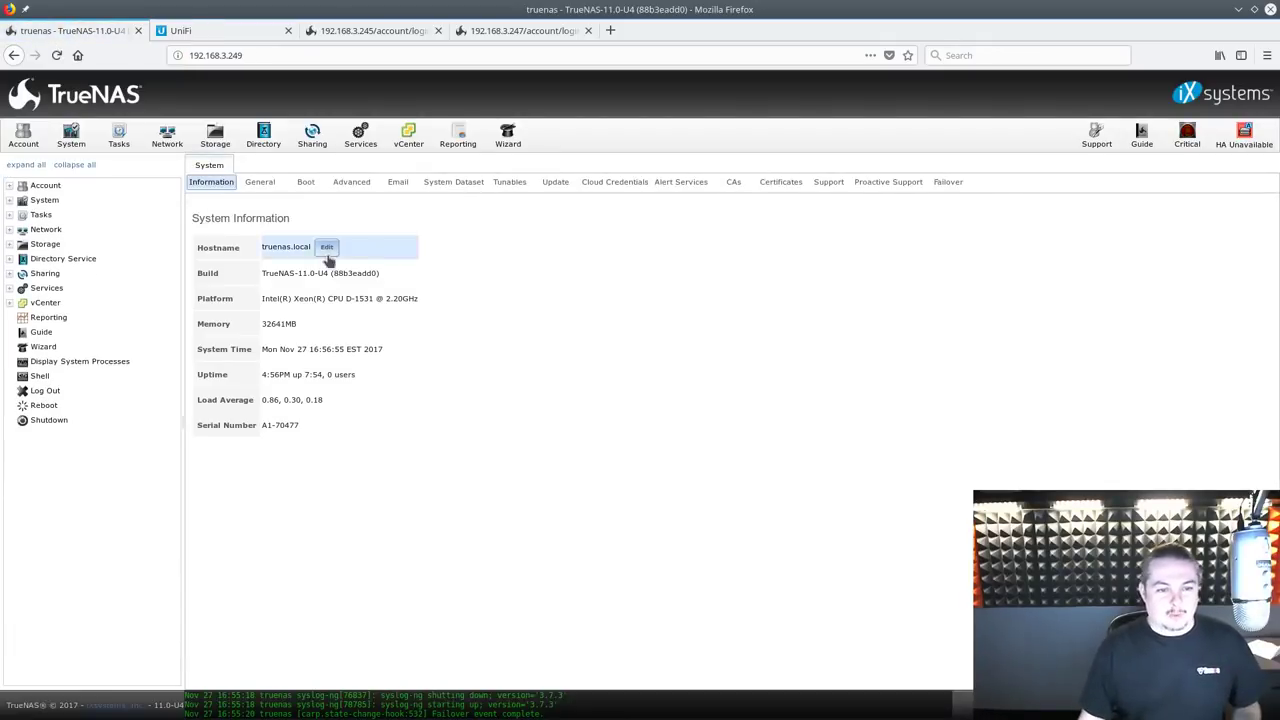
Check the TrueNAS hostname in System Information and view the TankZIL and TankCache storage volumes
left_click_drag(262, 248, 308, 258)
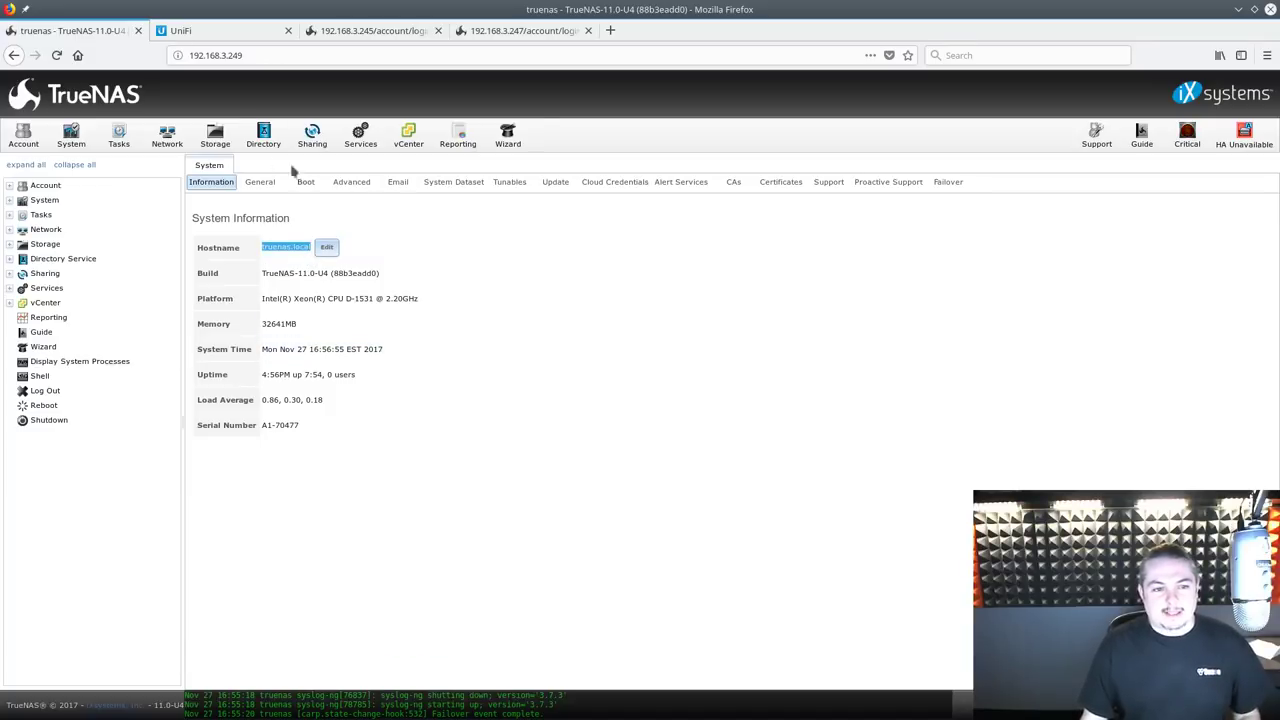
left_click(214, 146)
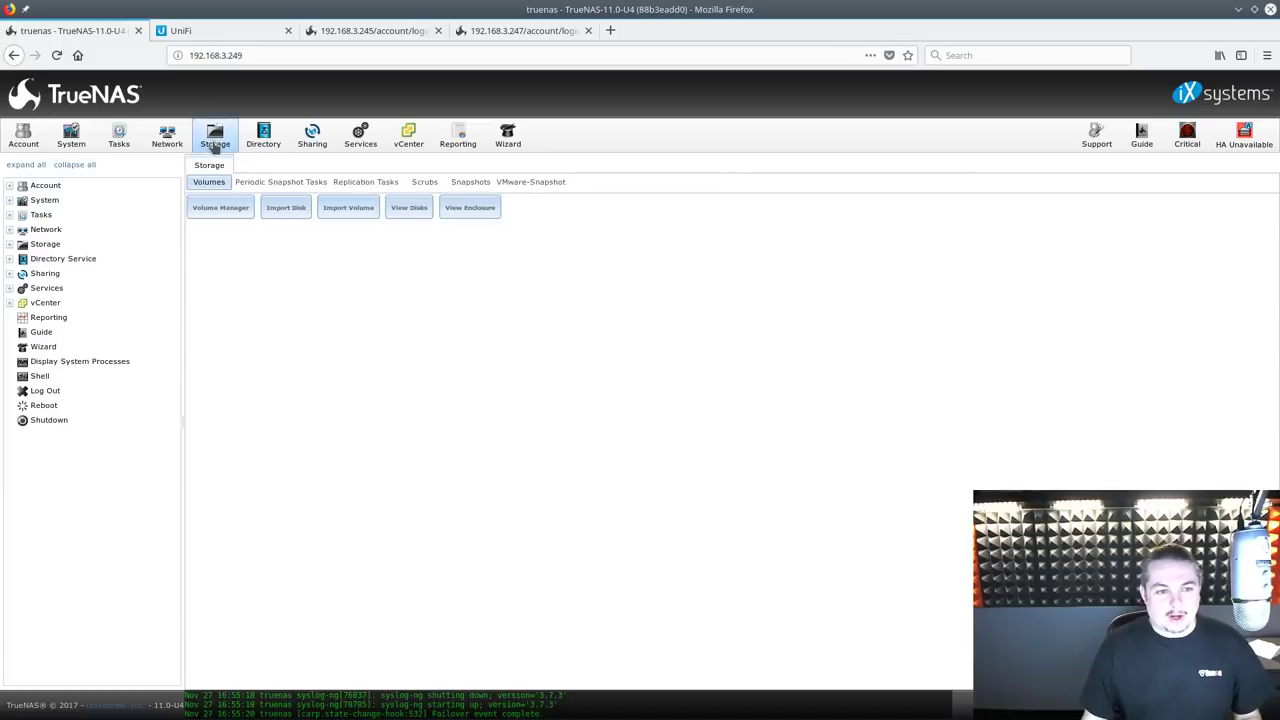
left_click(282, 304)
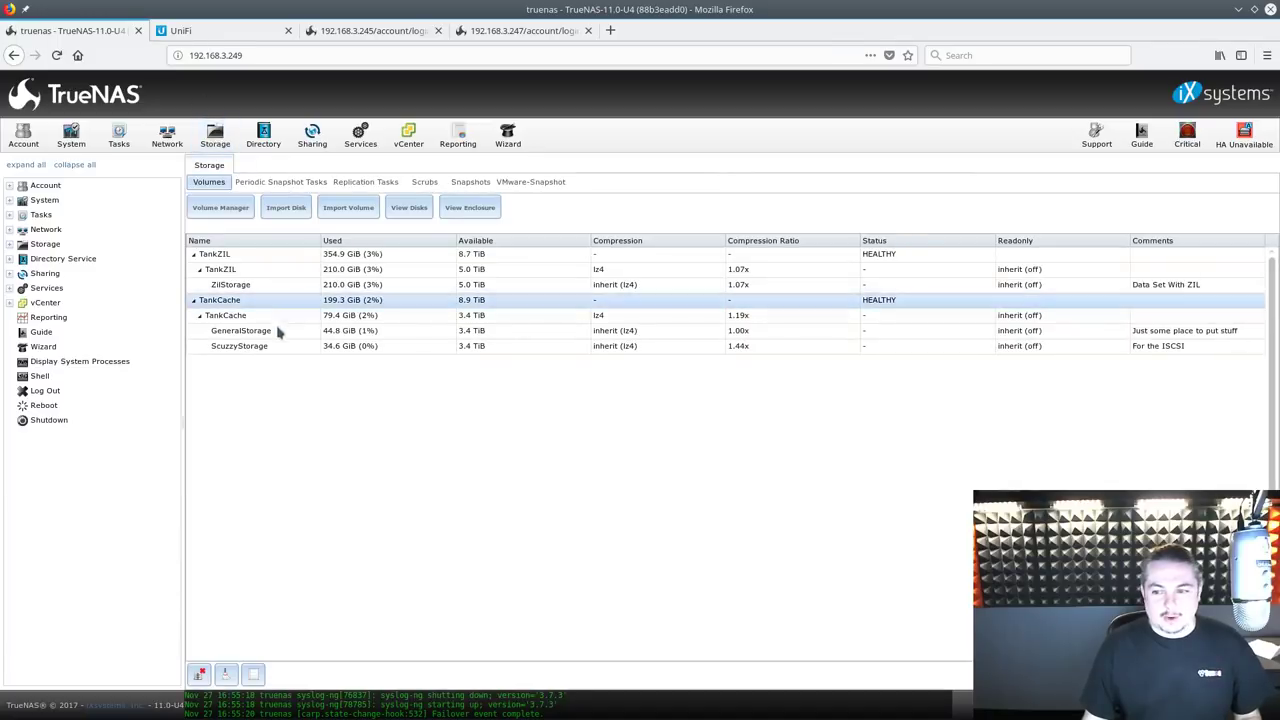
Read the critical alert details and the failover messages in the TrueNAS console log, closing both
left_click(1188, 140)
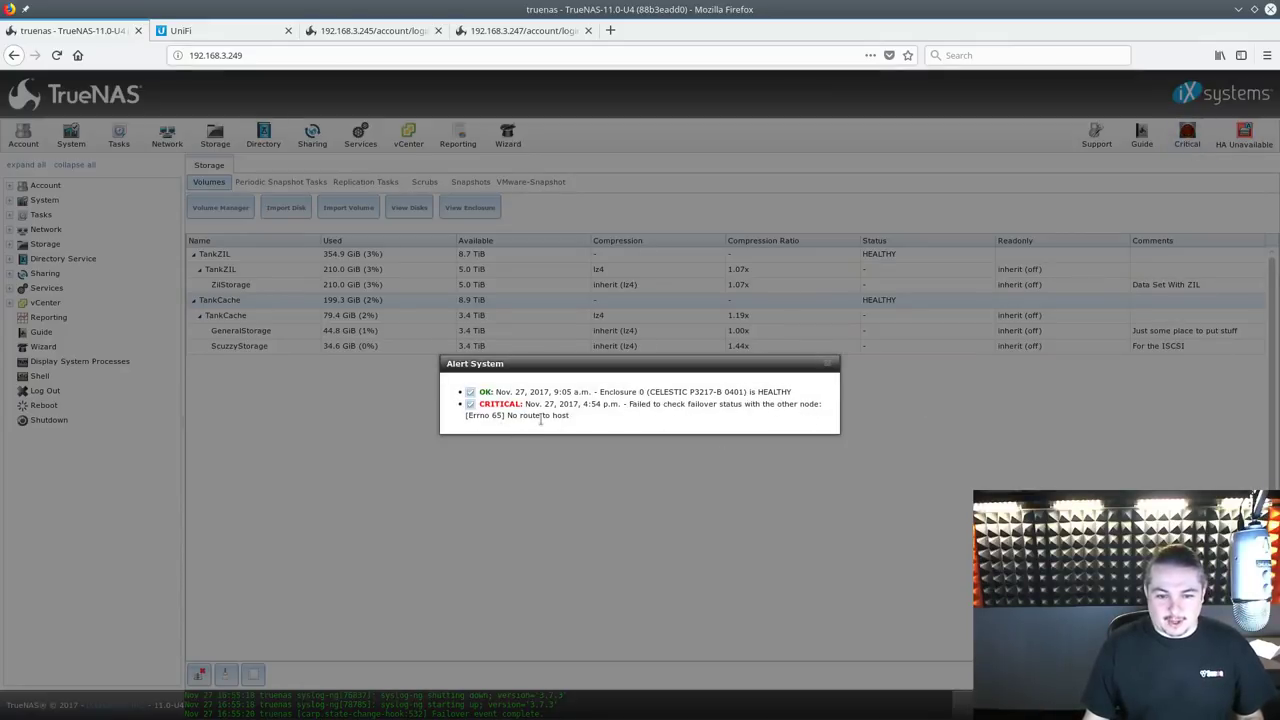
left_click(827, 366)
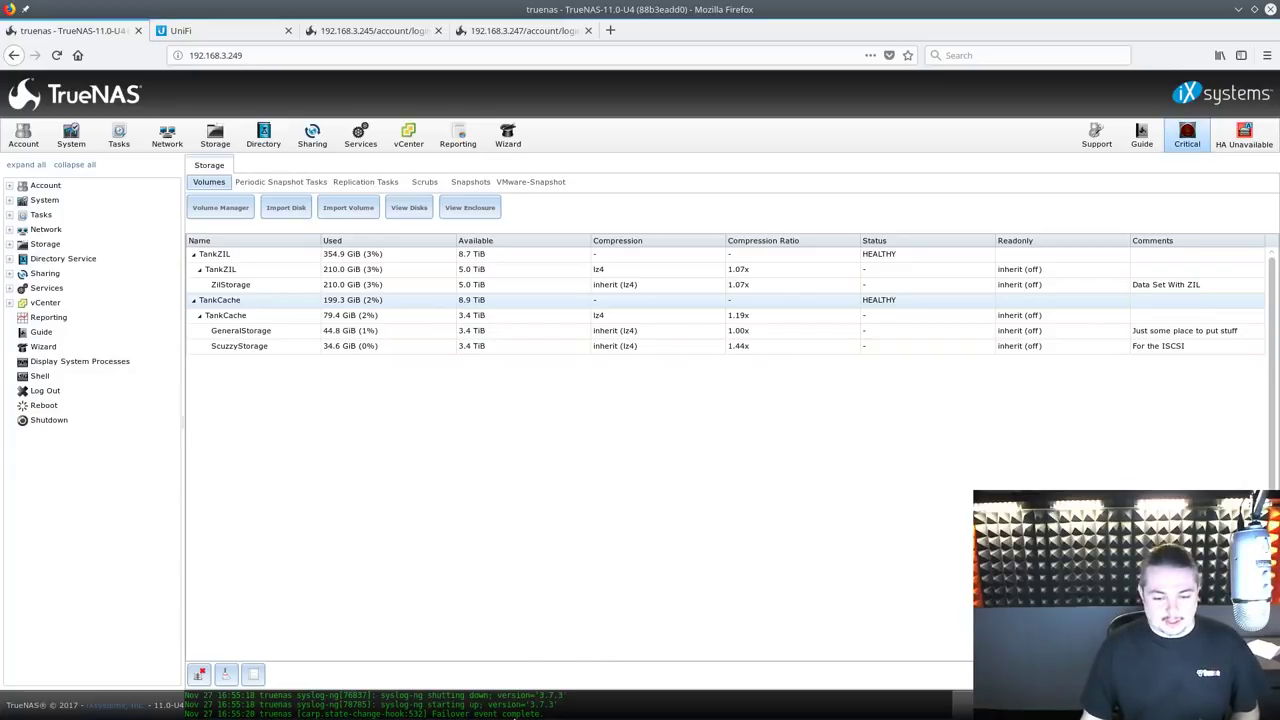
left_click(513, 708)
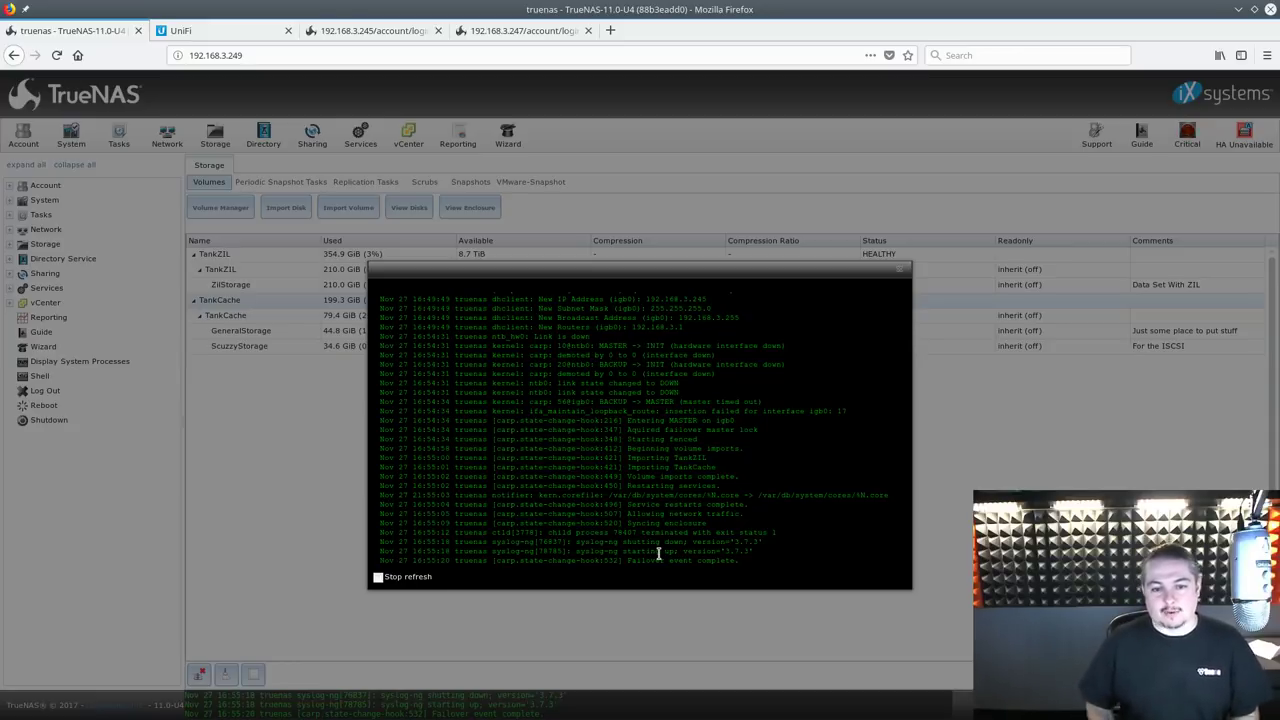
left_click(902, 269)
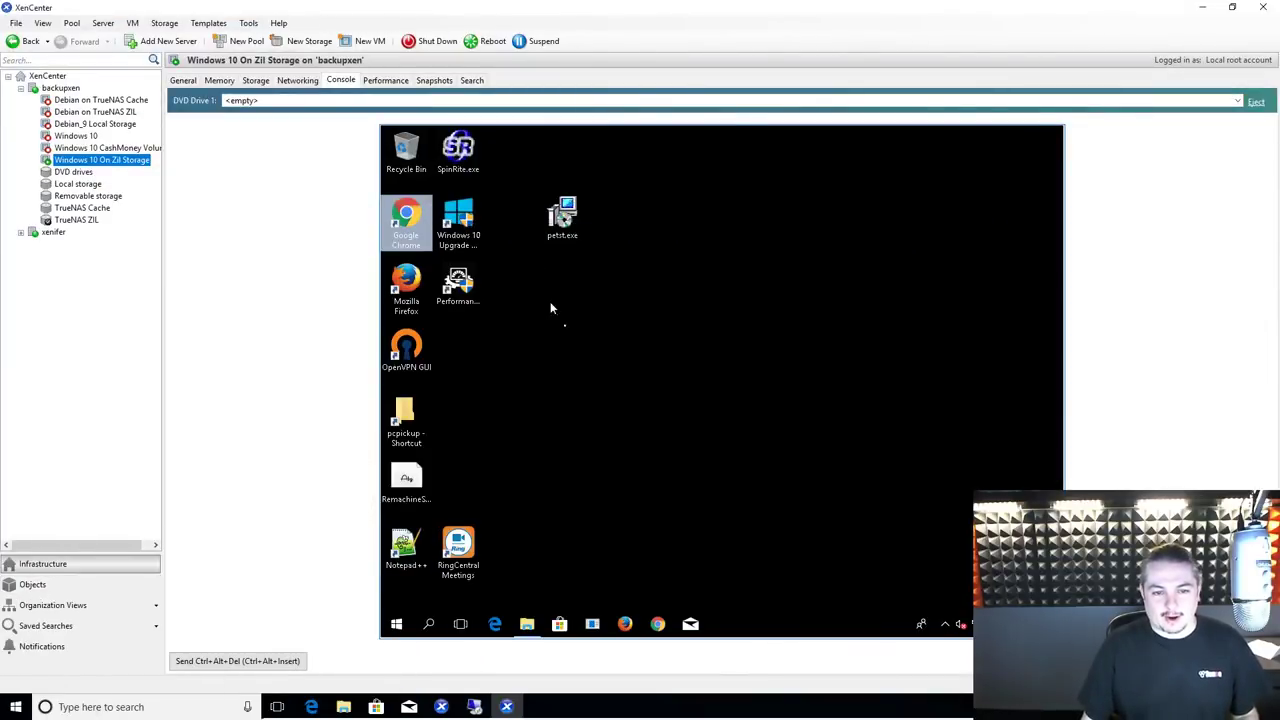
Test the Windows 10 On Zil Storage VM in XenCenter by launching Mozilla Firefox, and close the Default apps settings and all browser tabs
left_click(406, 288)
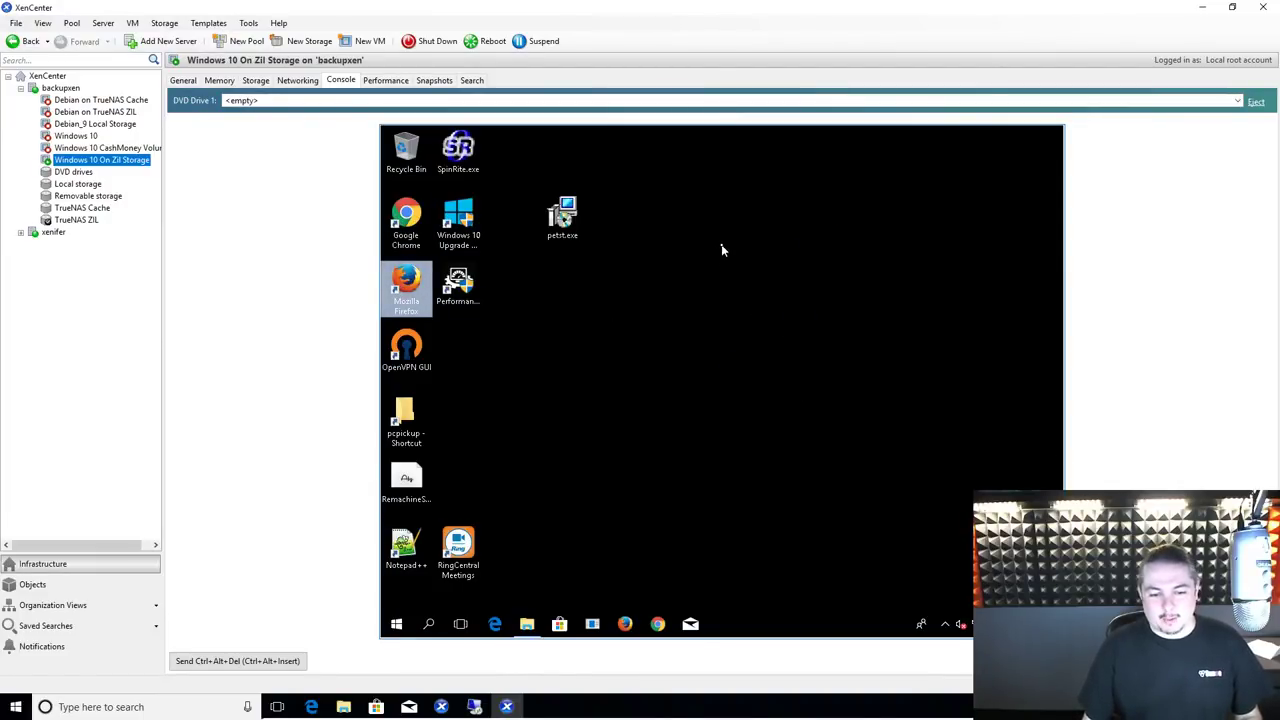
left_click(396, 624)
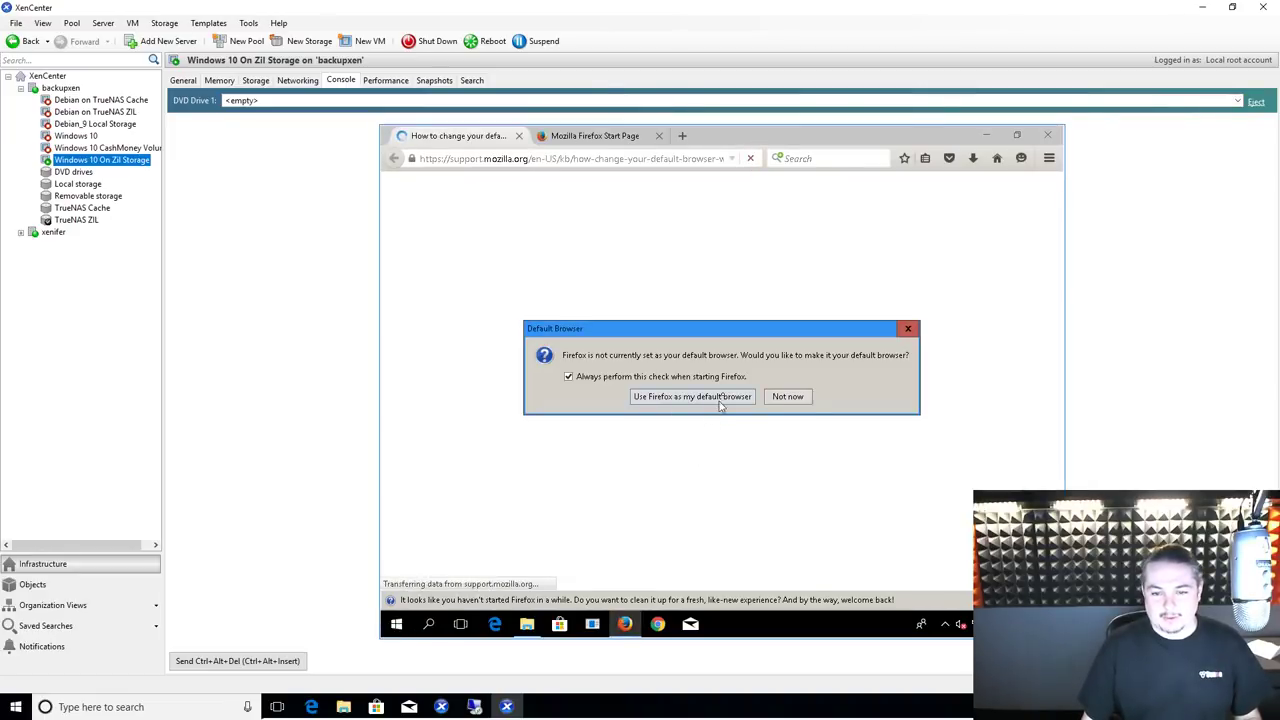
key("Escape")
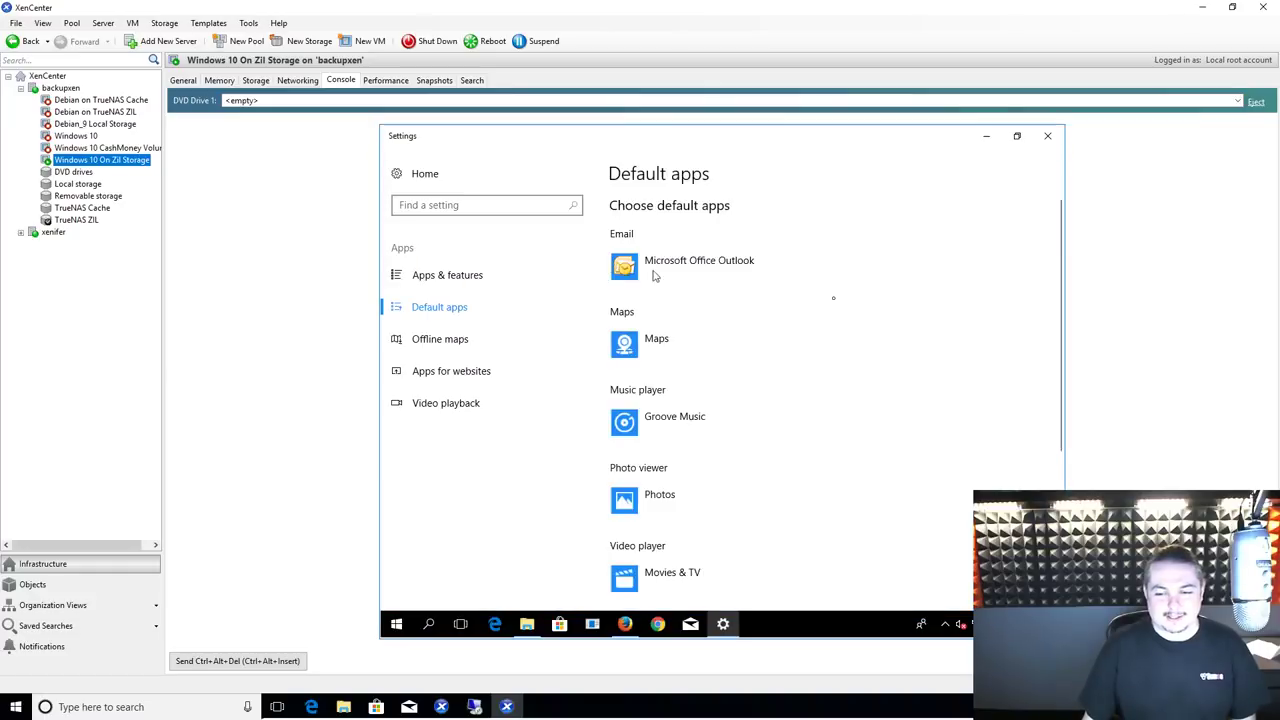
left_click(1048, 138)
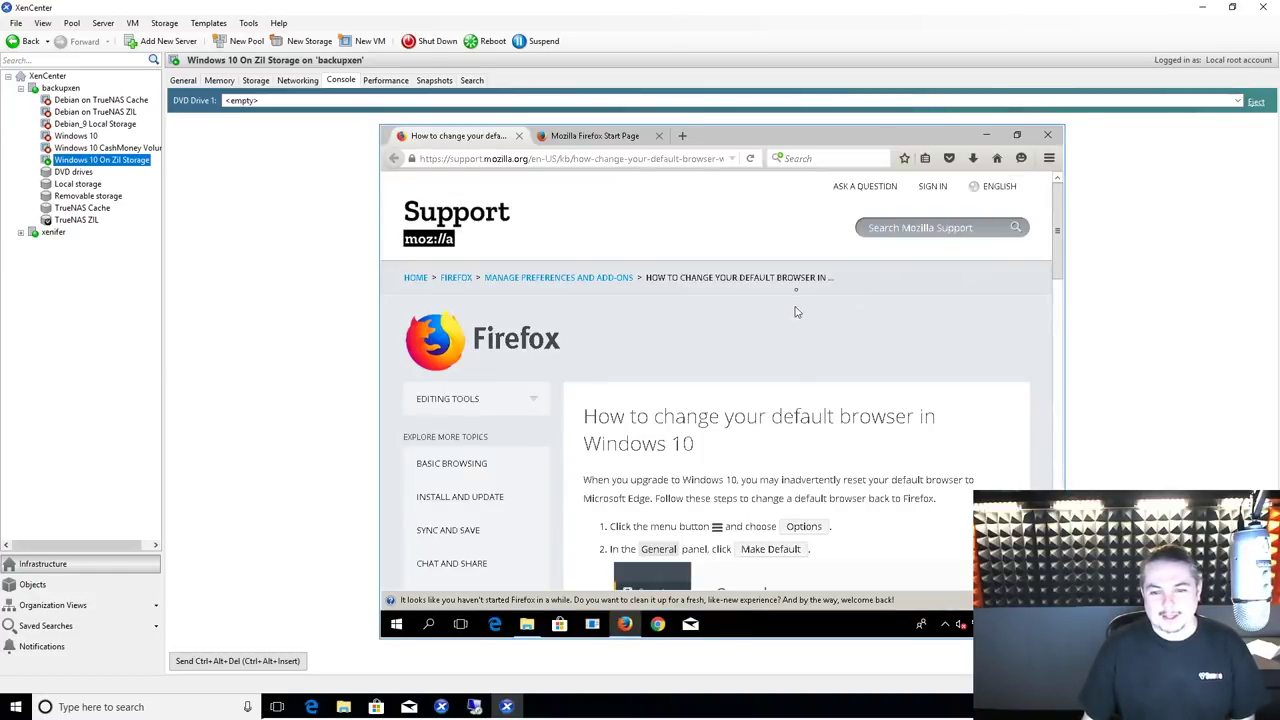
left_click(1050, 136)
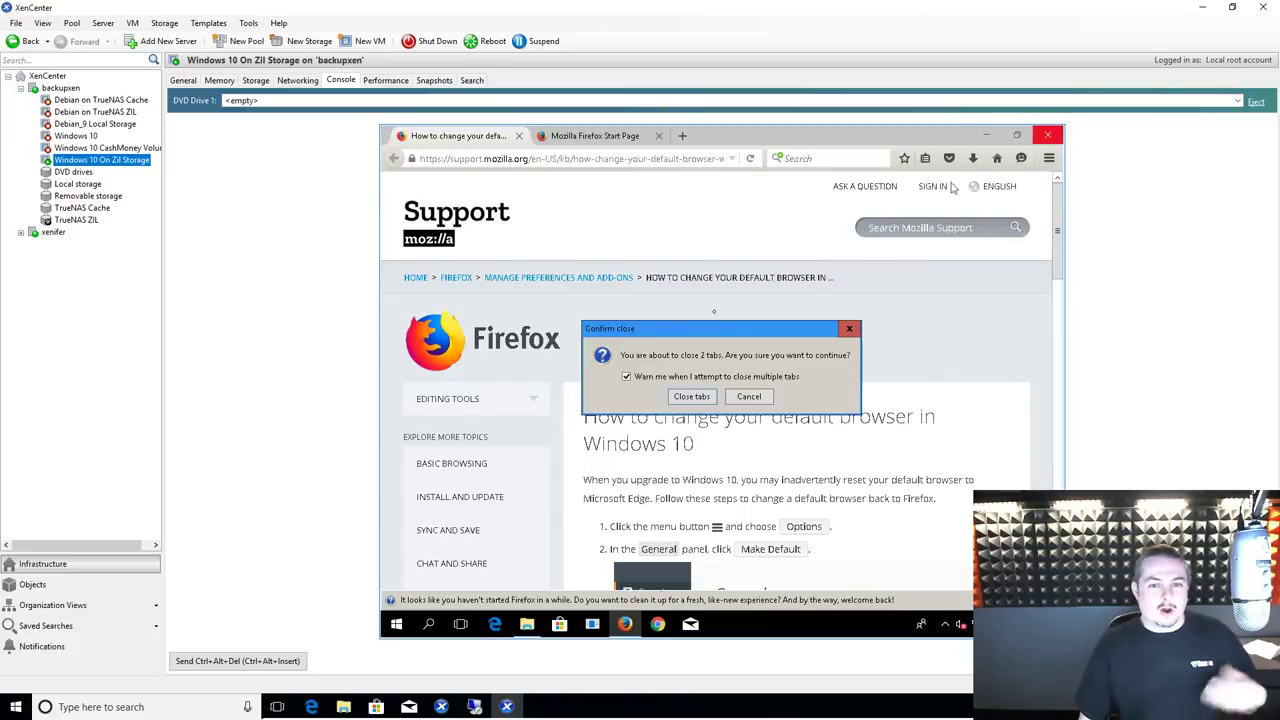
left_click(691, 397)
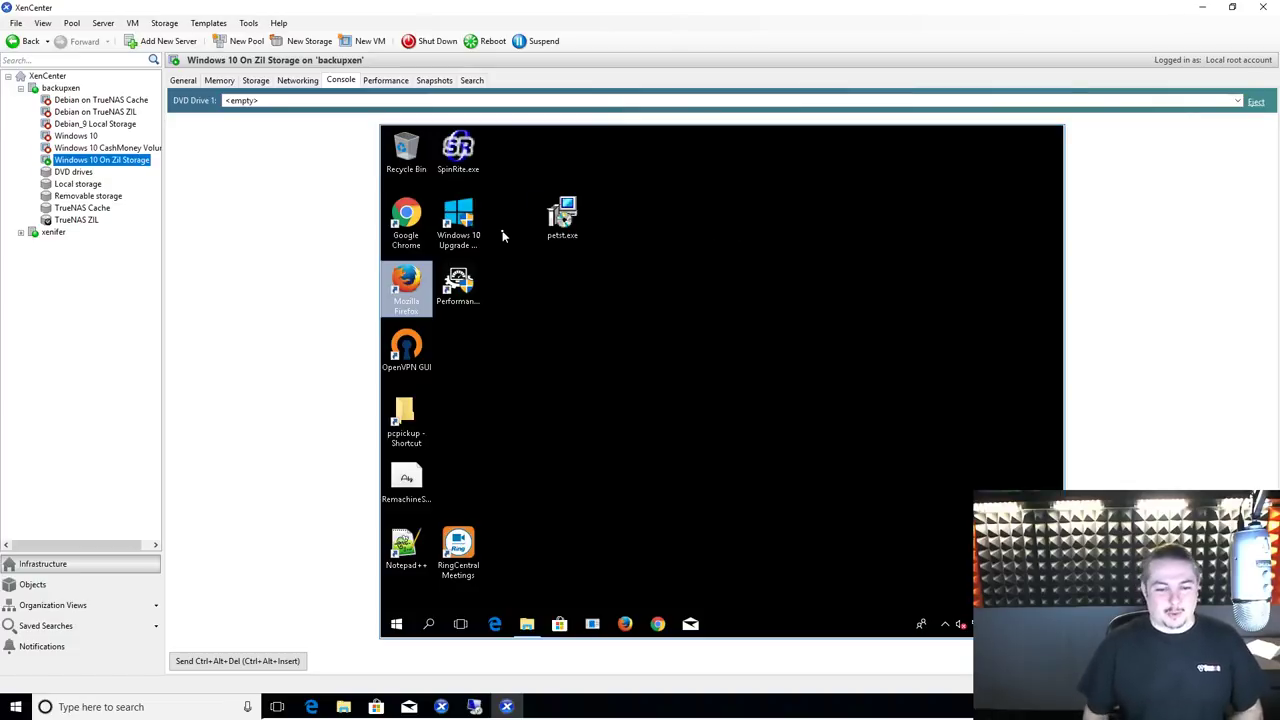
left_click(560, 285)
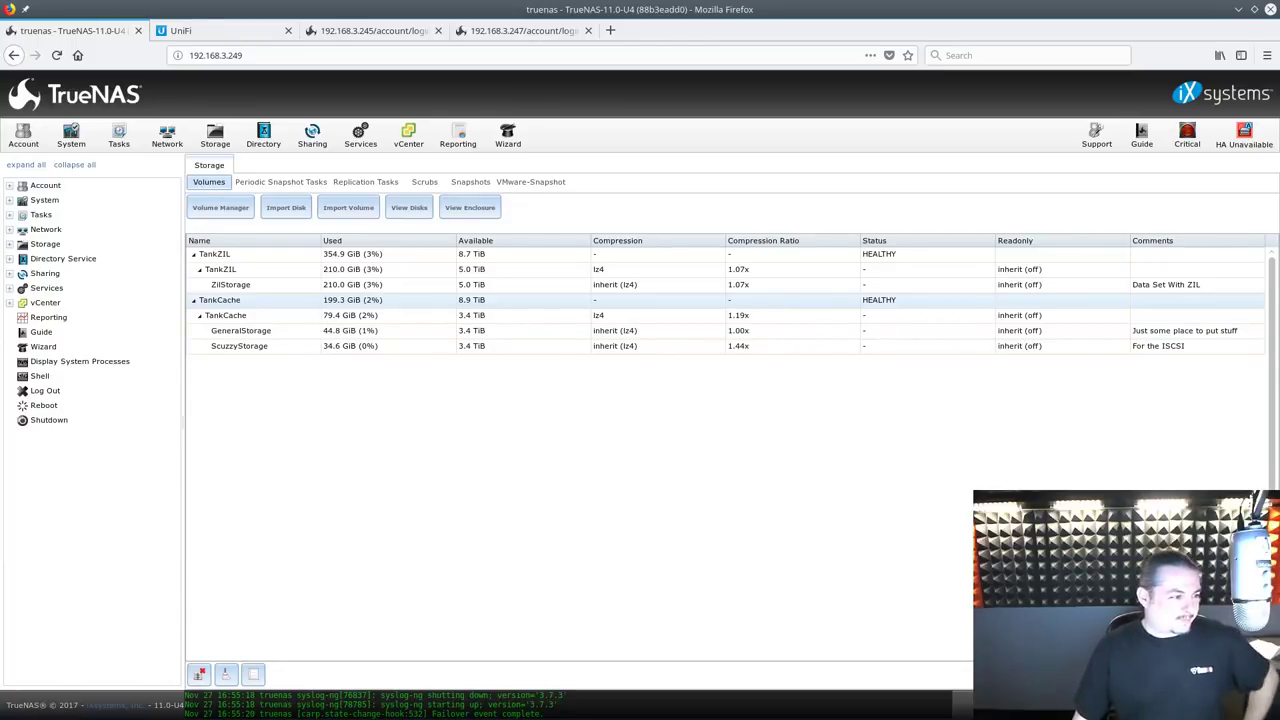
left_click(751, 269)
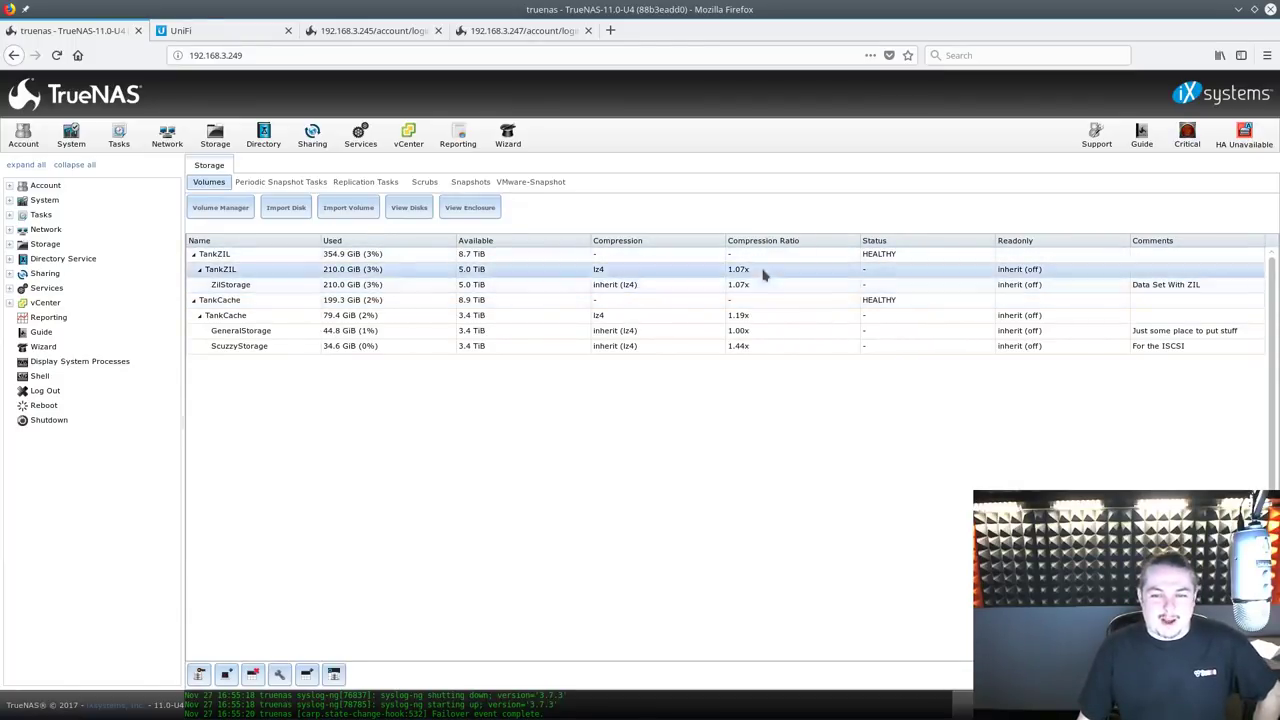
left_click(763, 262)
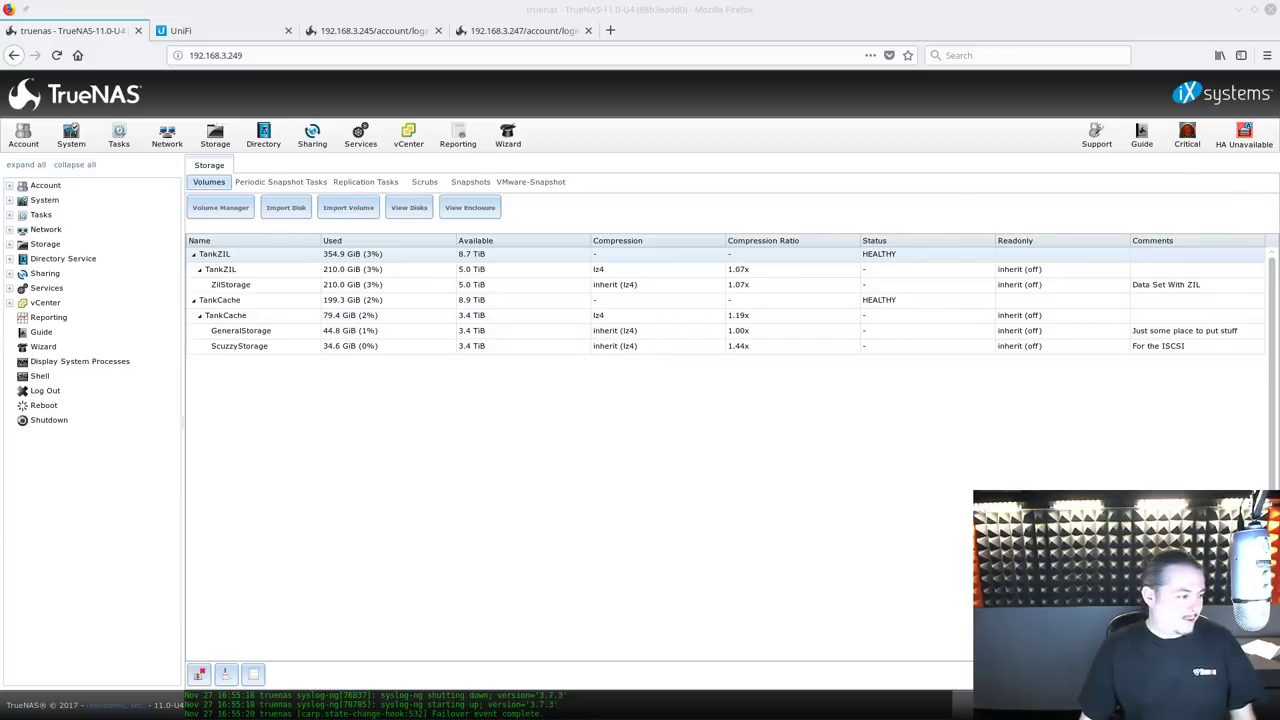
Browse the NYC_TRIP folder of the GeneralStorage share in Dolphin and play the video GOPR1518.MP4
key("Down")
key("Down")
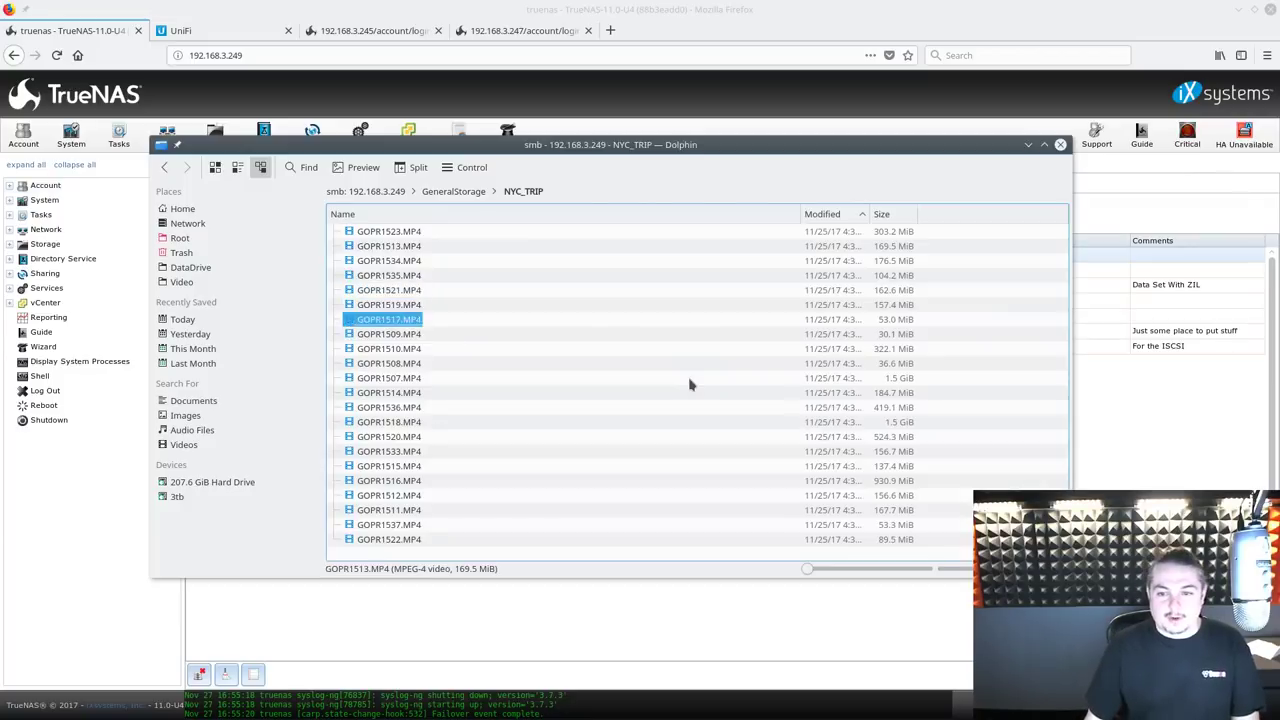
key("Down")
key("Up")
key("Up")
key("Down")
key("Down")
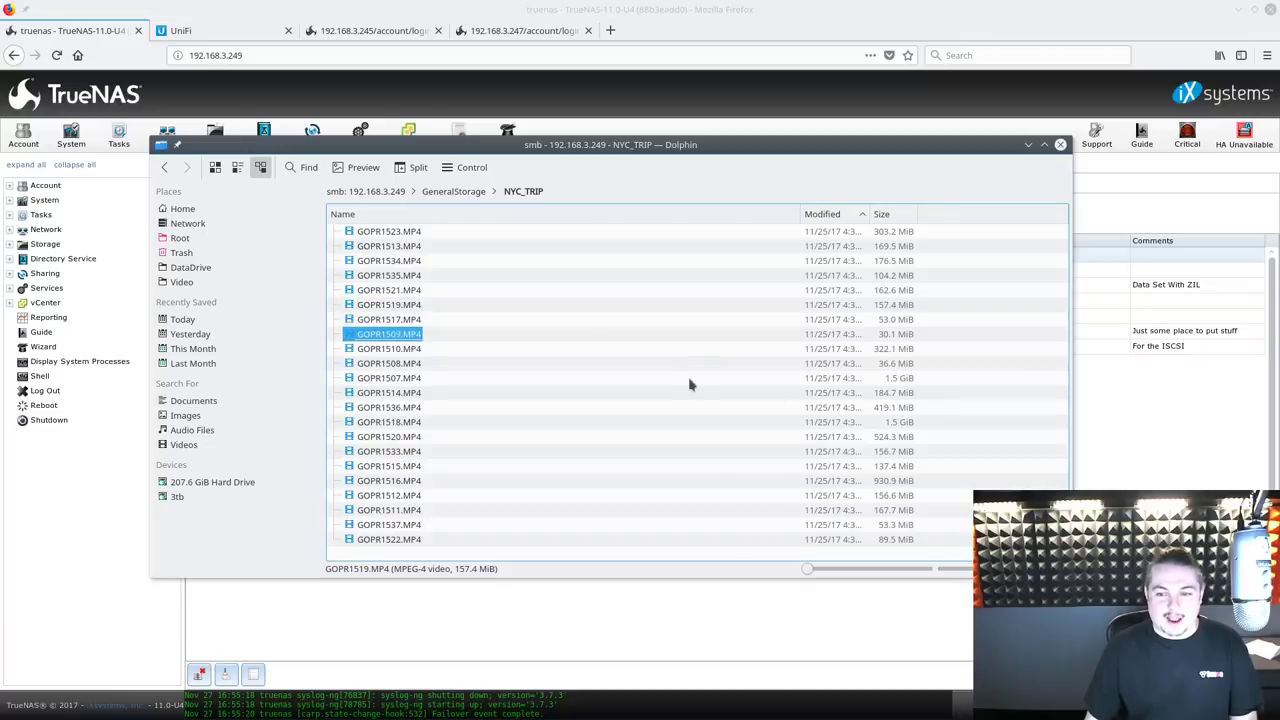
key("Down")
key("Down")
key("Down")
key("Down")
key("Down")
key("Down")
key("Down")
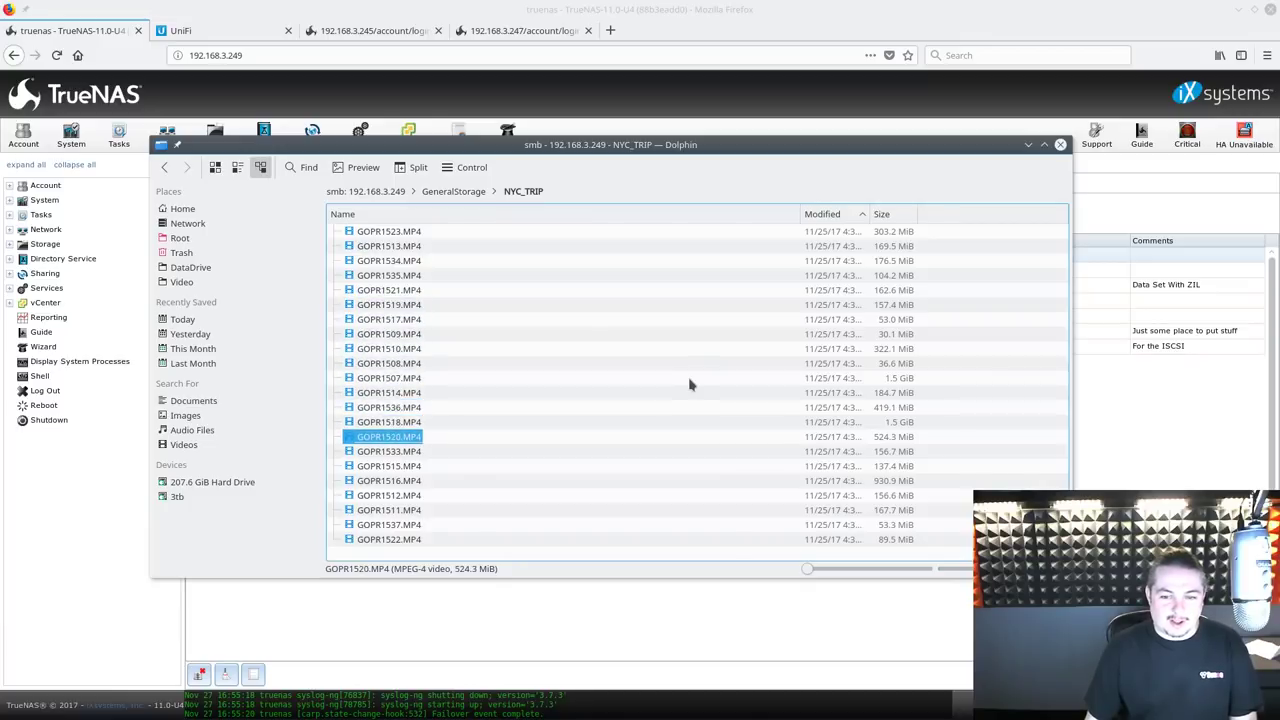
key("Up")
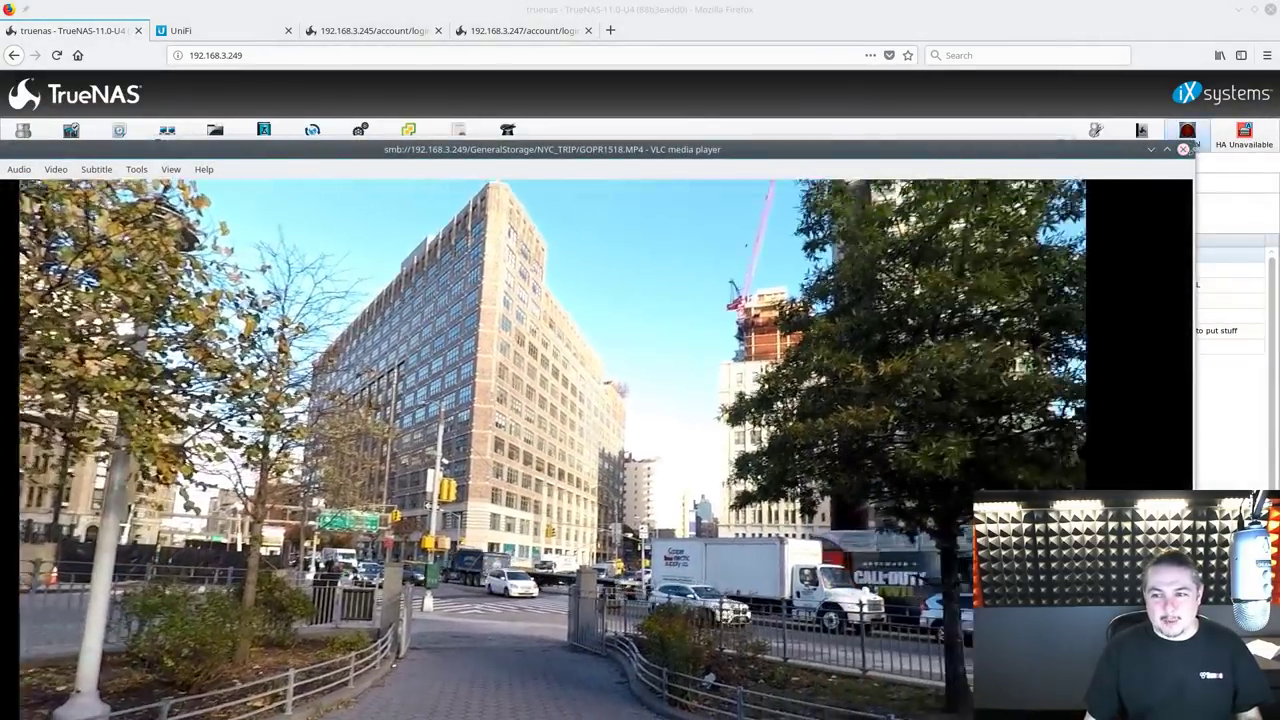
Close the VLC video player and return from Dolphin to the TrueNAS storage volumes page in Firefox
left_click(1183, 149)
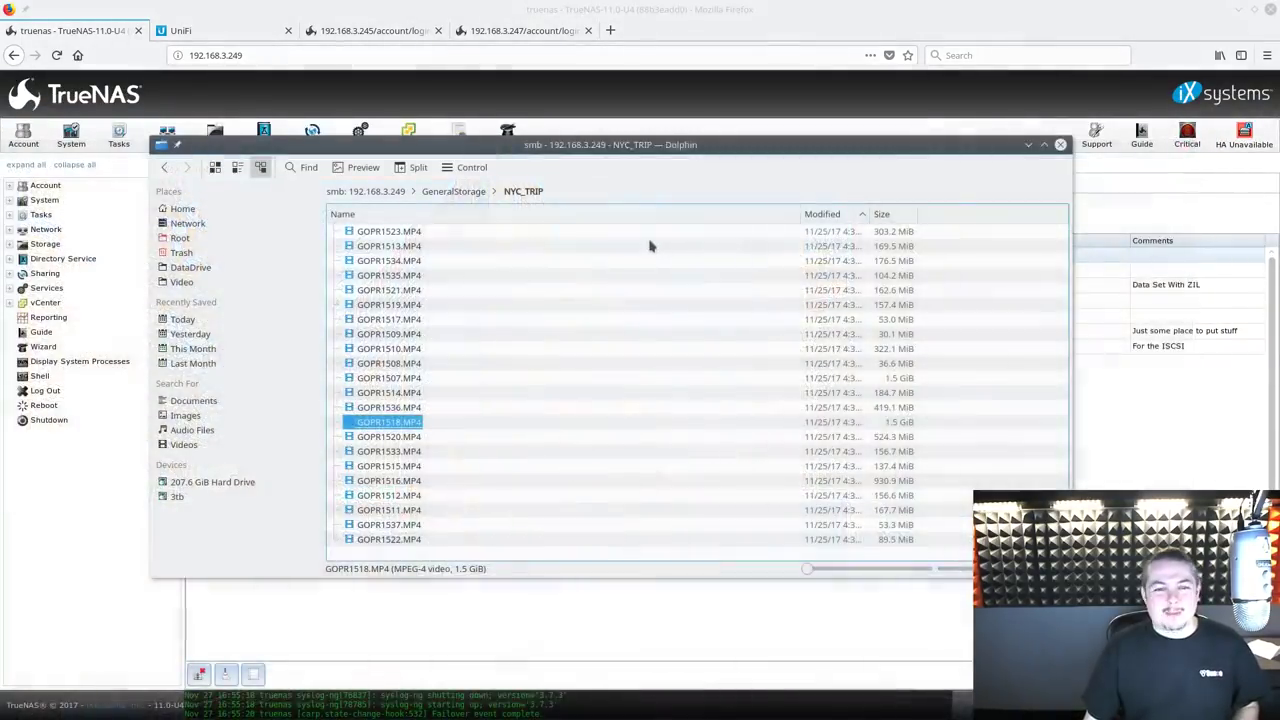
left_click_drag(686, 148, 730, 194)
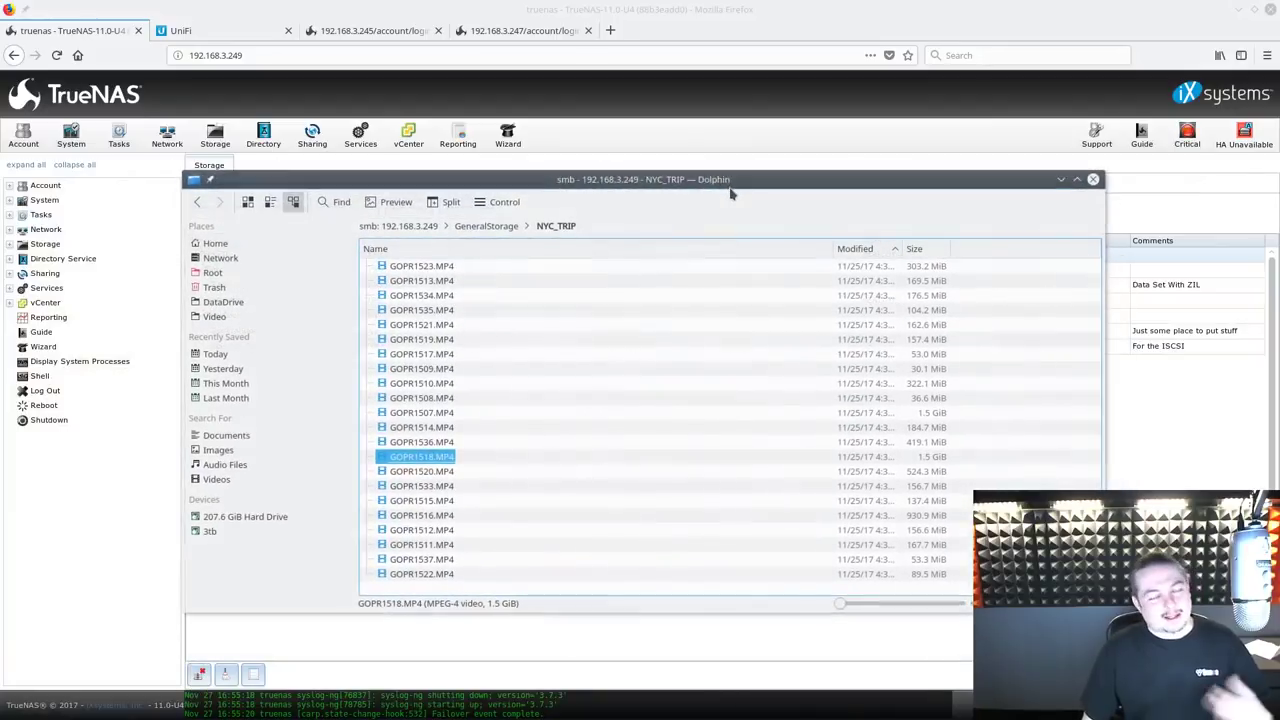
left_click(618, 92)
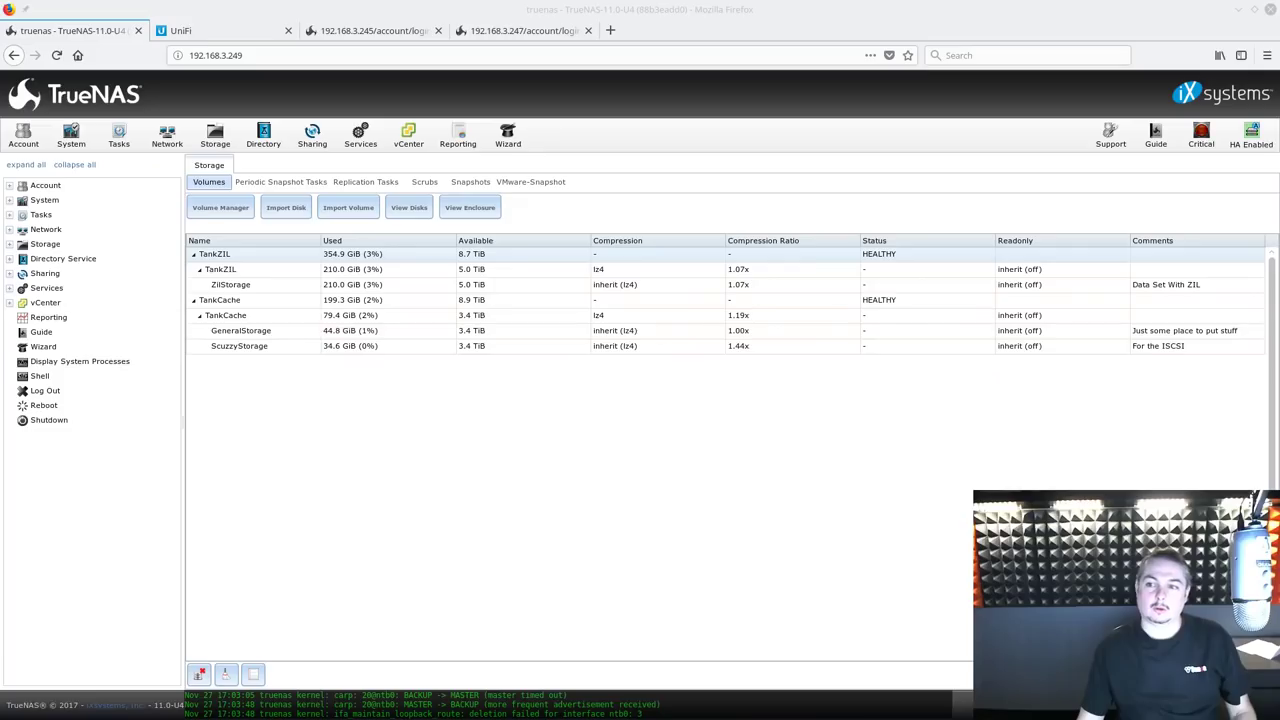
Check the running ping to 192.168.3.247 in Konsole and the standby node page in Firefox, and return to the TrueNAS volumes page
left_click_drag(1279, 118, 803, 118)
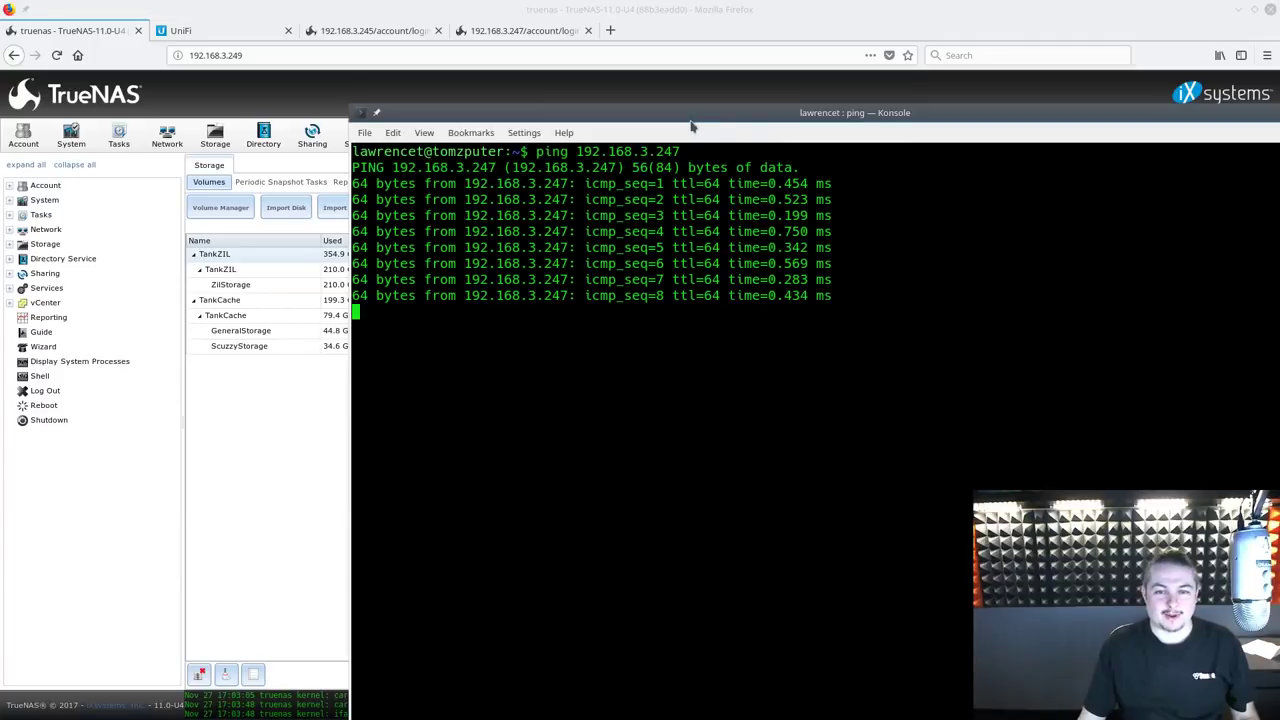
key("alt+Tab")
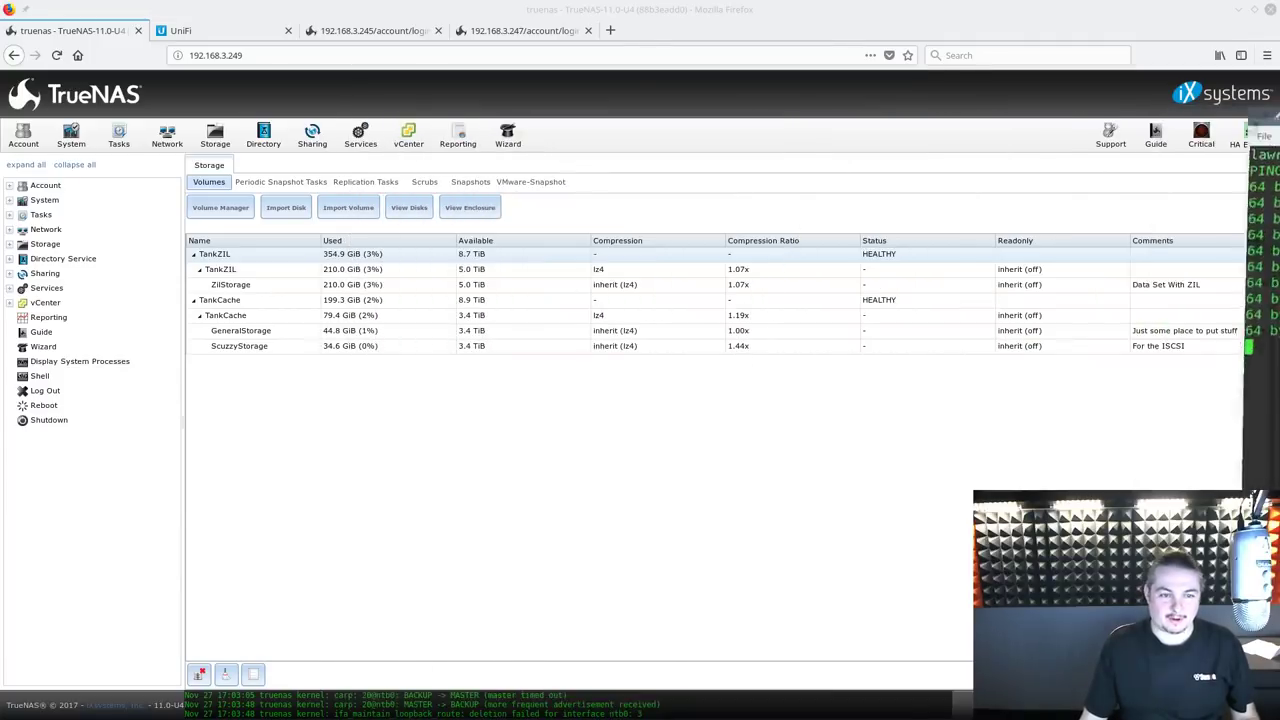
key("ctrl+shift+Tab")
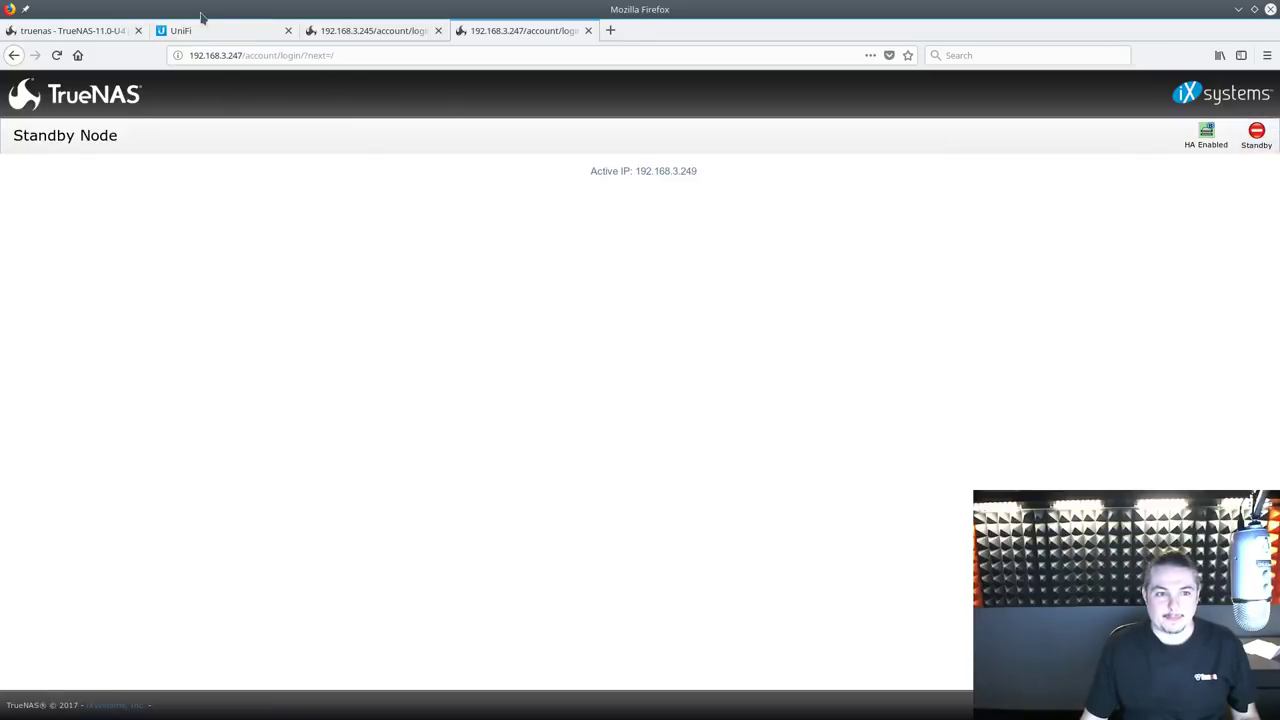
key("ctrl+Tab")
Read the latest failover messages in the TrueNAS console log and the current system alerts, closing both windows
left_click(489, 712)
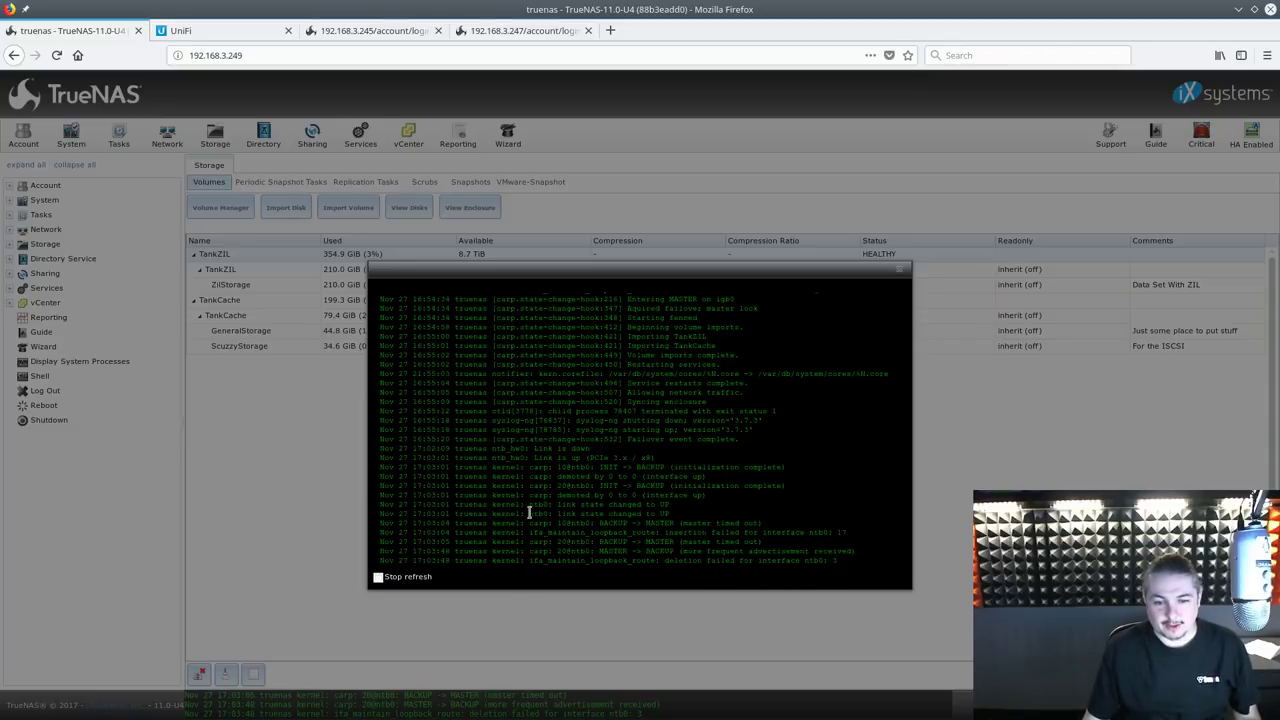
left_click(704, 536)
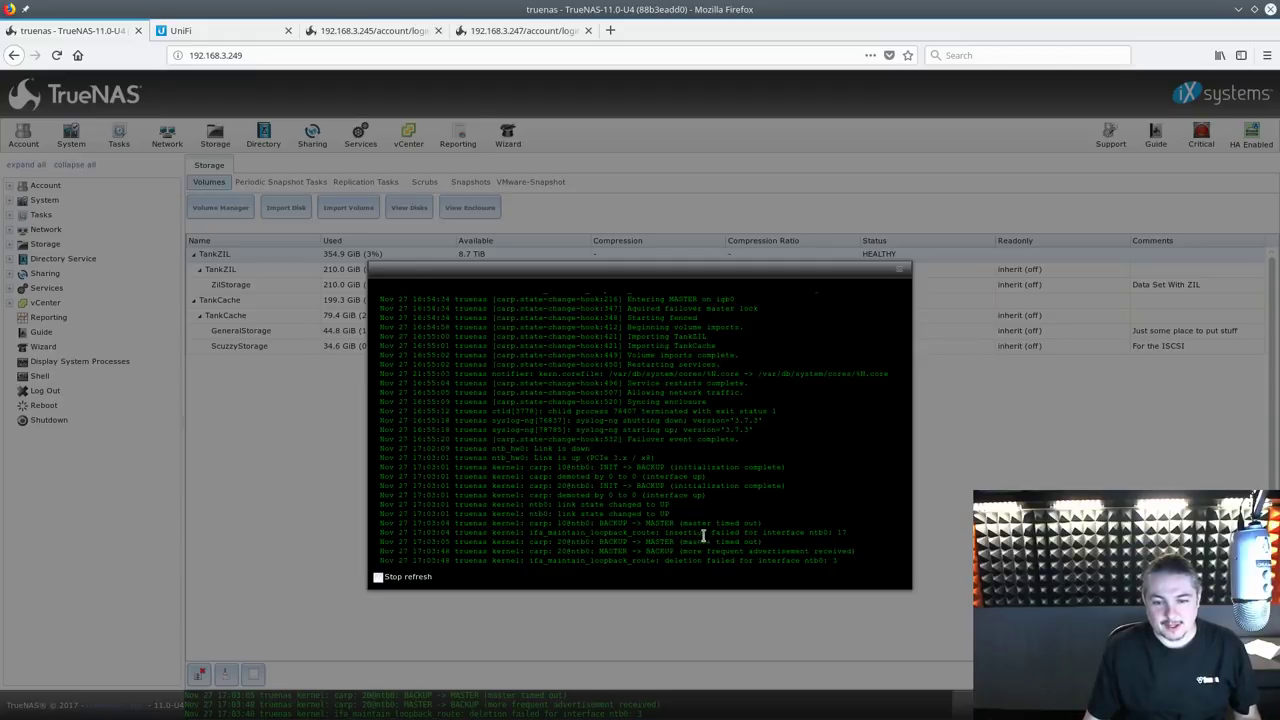
left_click(901, 268)
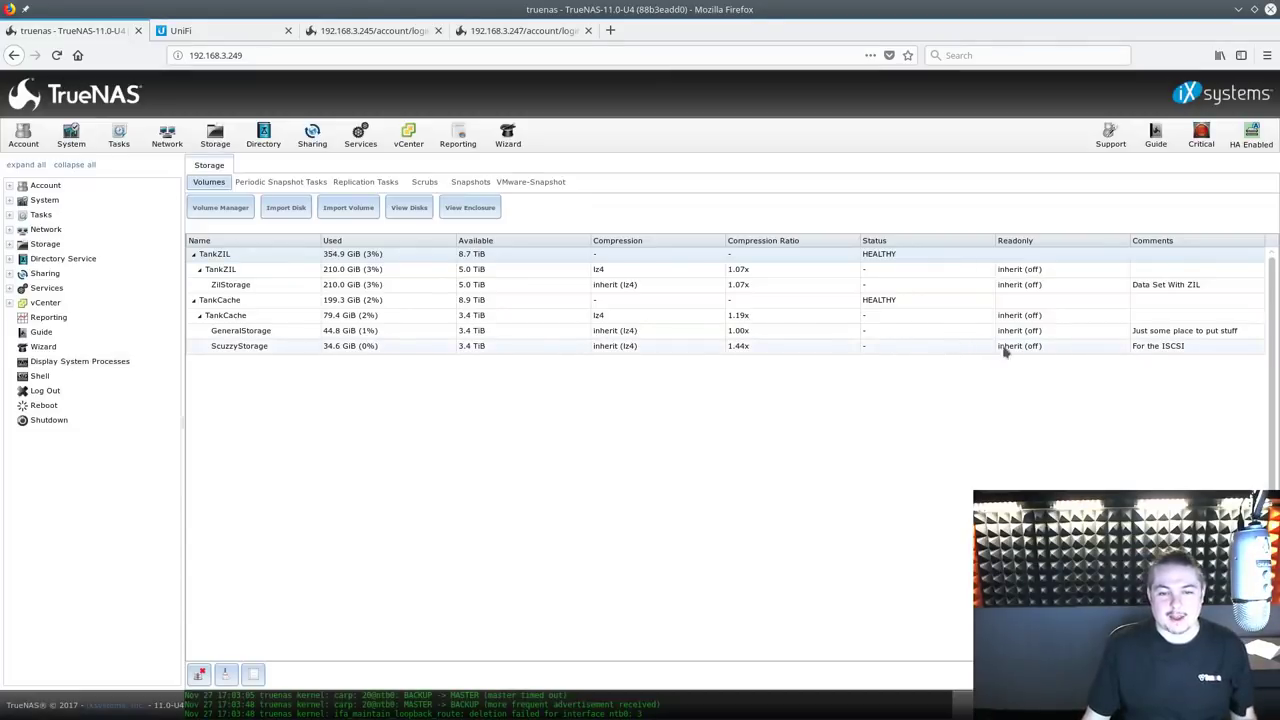
left_click(1204, 145)
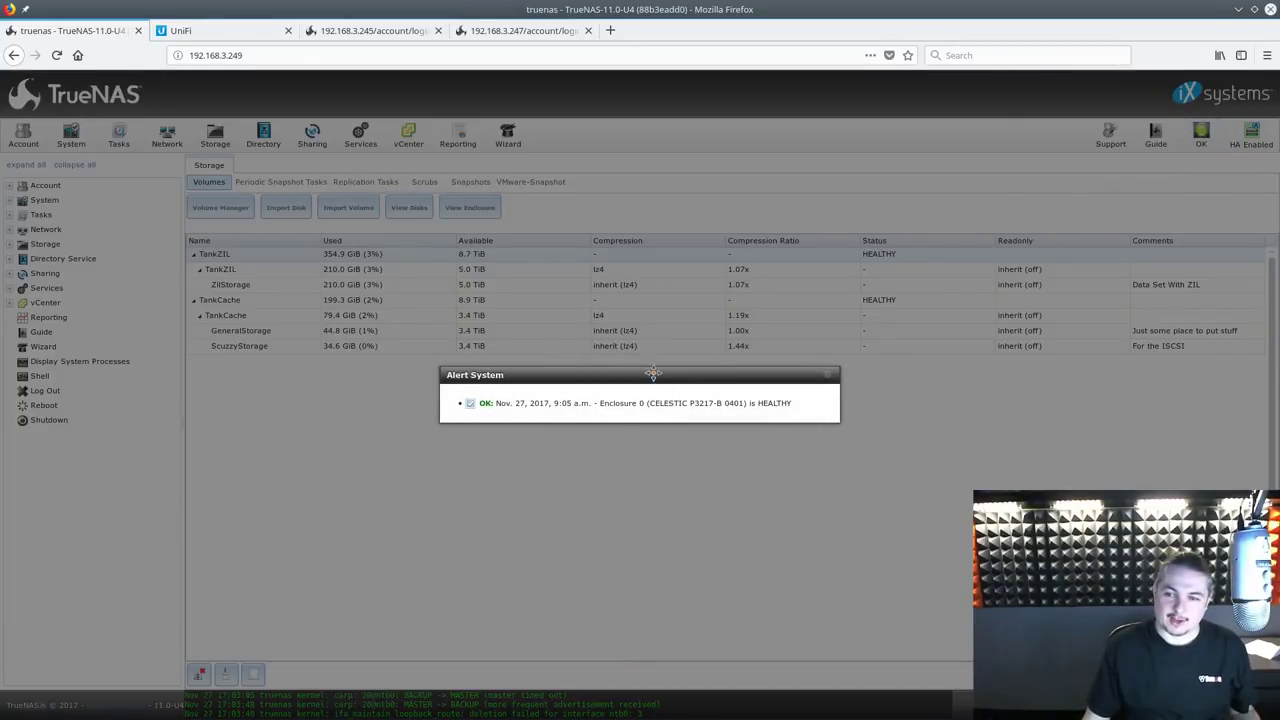
left_click(826, 375)
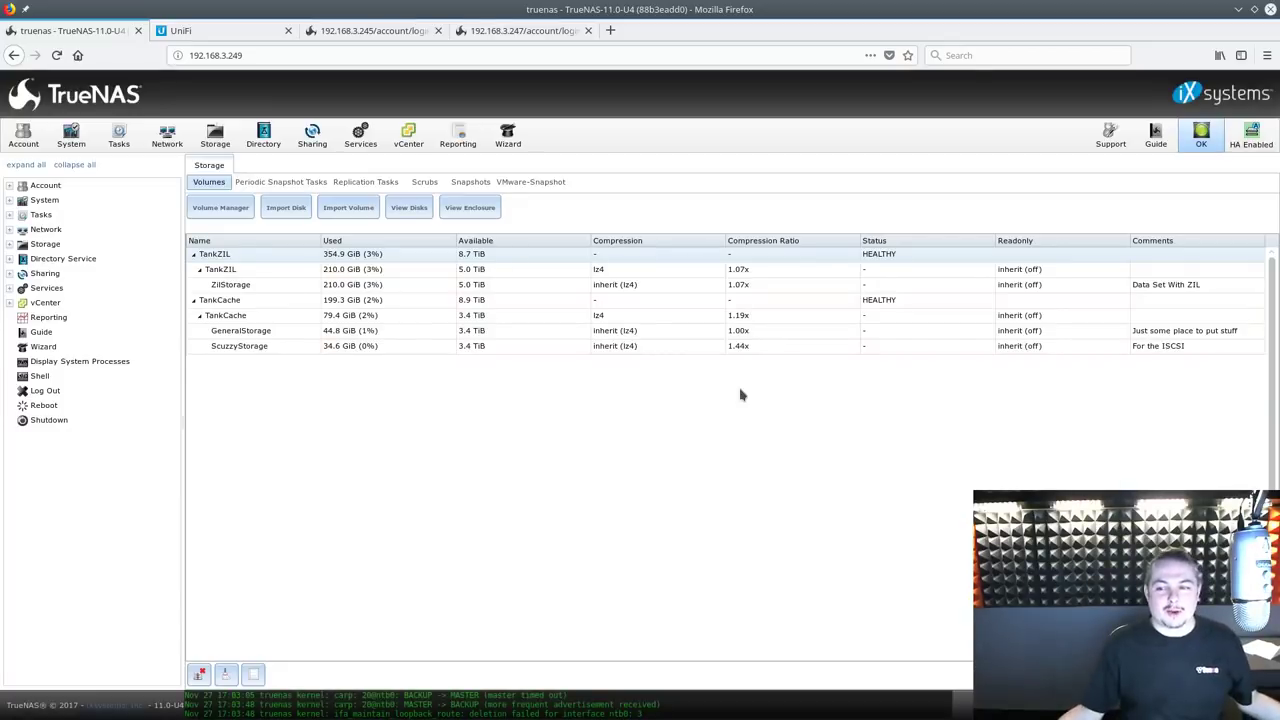
left_click(380, 256)
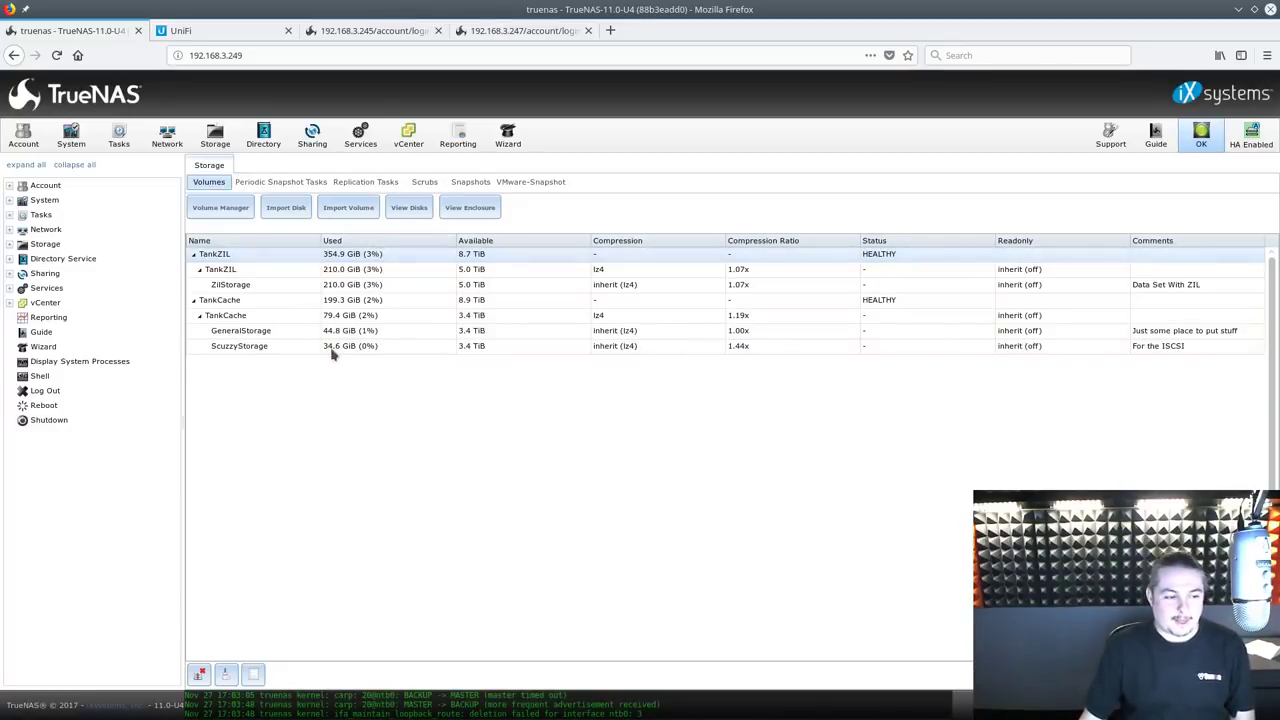
Test the Windows 10 On Zil Storage VM in XenCenter by opening the Cloudberry folder of the VBOXtest share in File Explorer, and close it
double_click(590, 8)
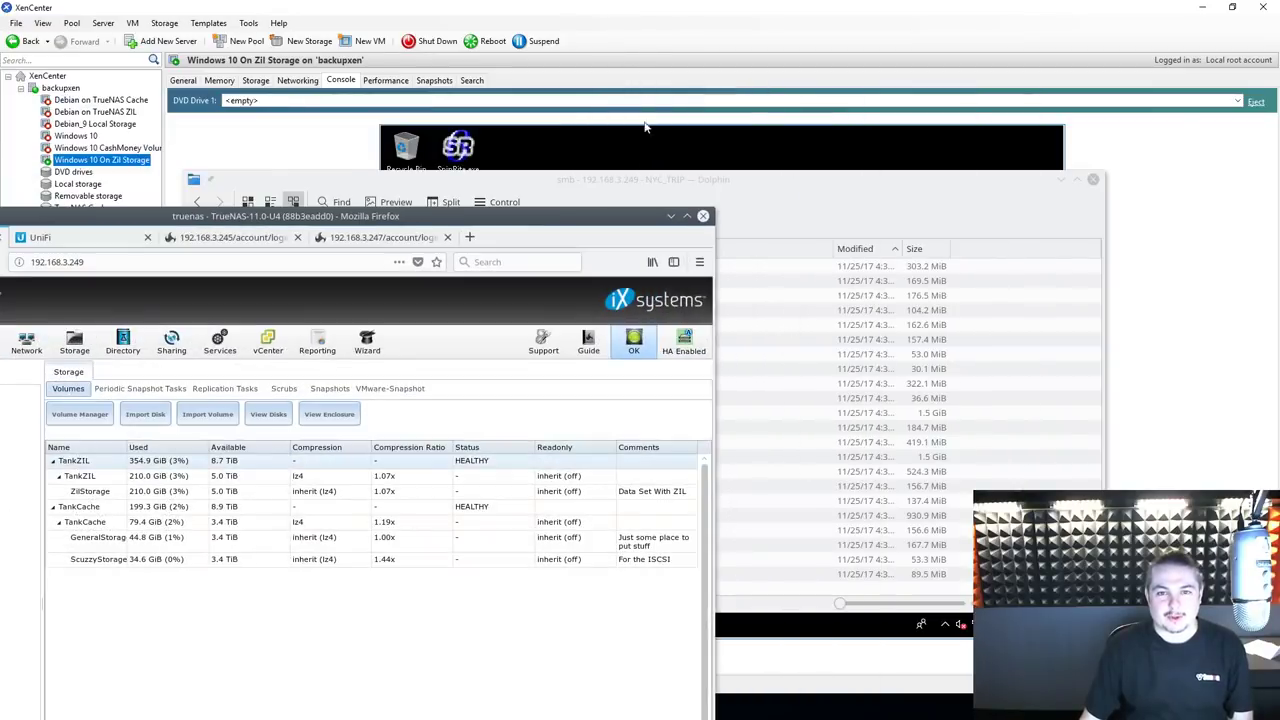
left_click(631, 20)
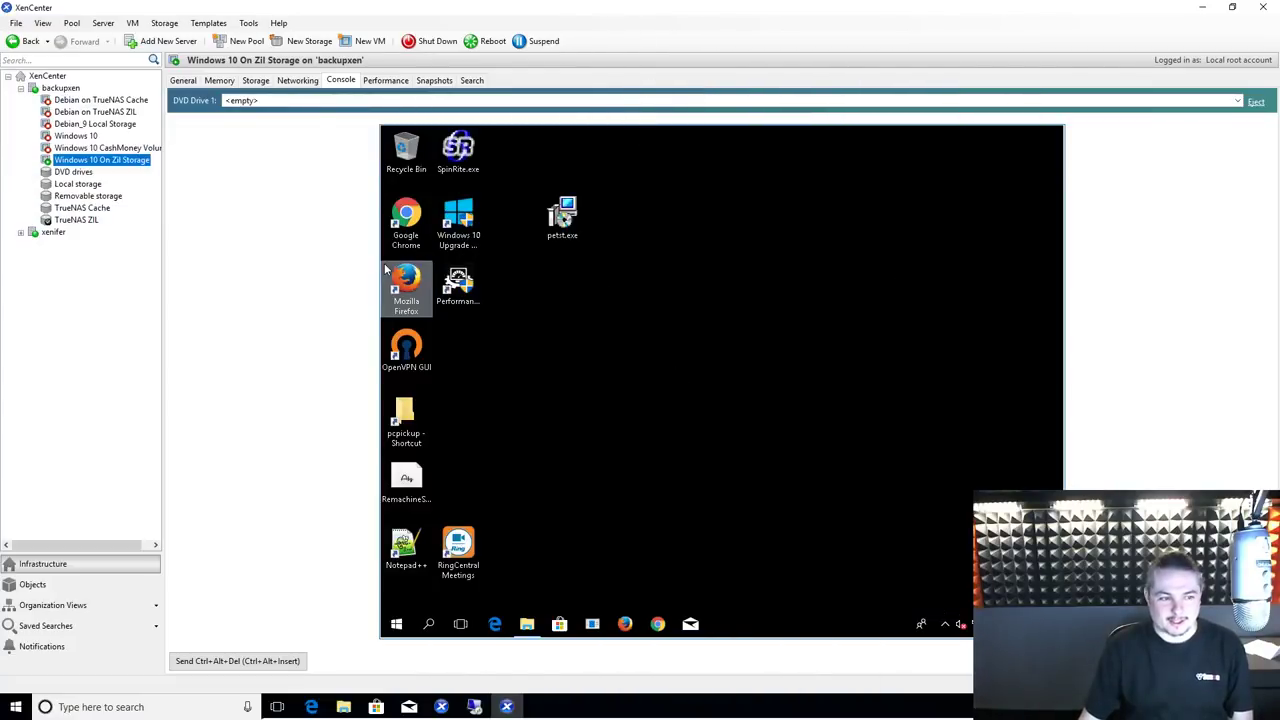
key("alt+Tab")
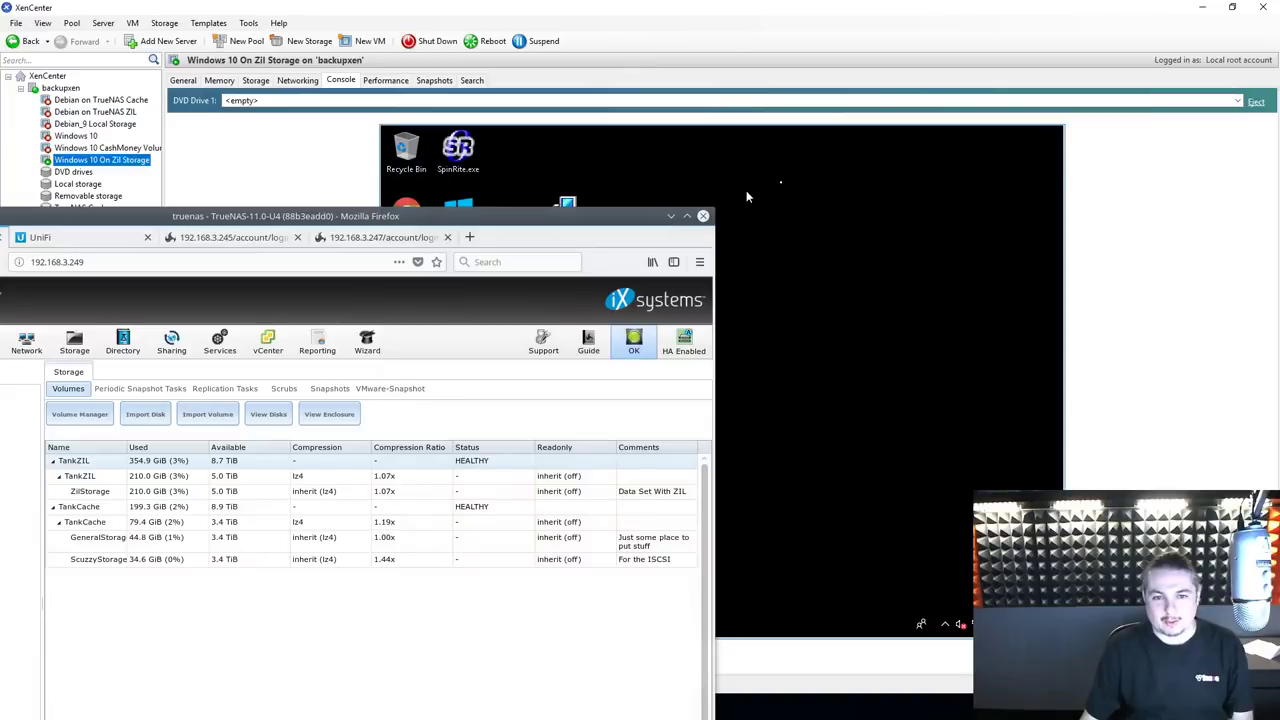
left_click(749, 194)
left_click(527, 625)
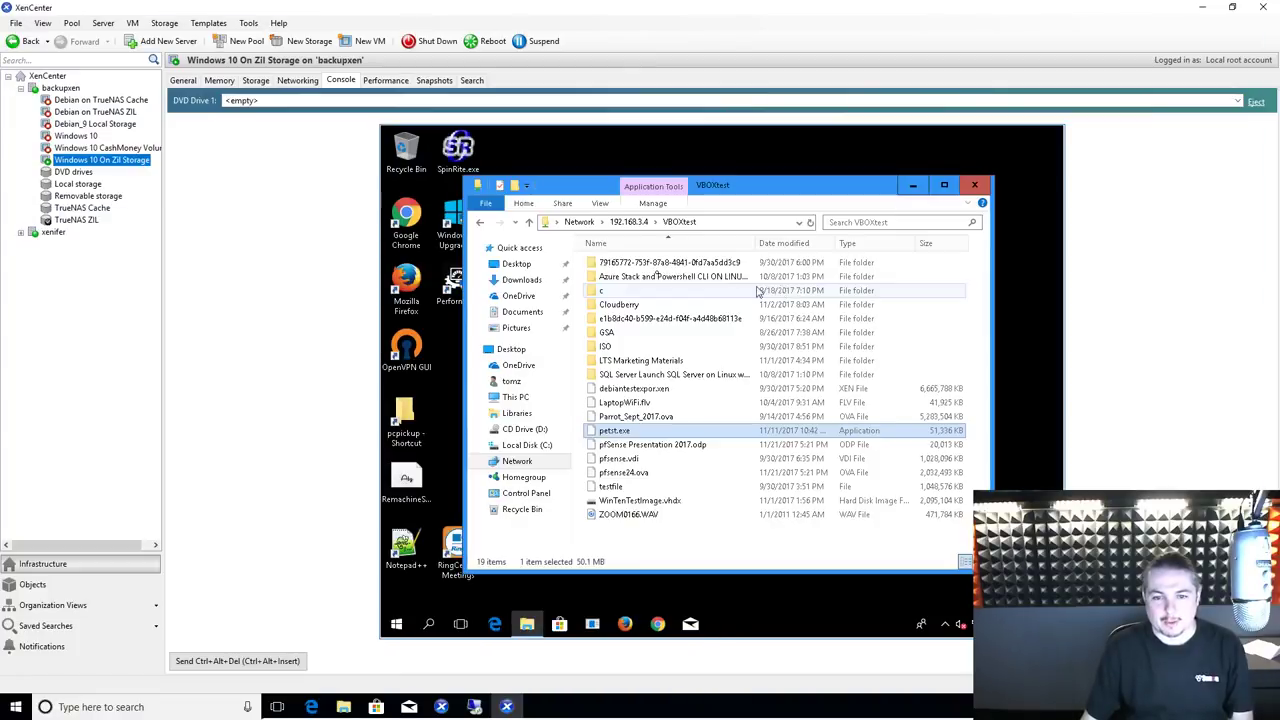
left_click(612, 306)
double_click(612, 306)
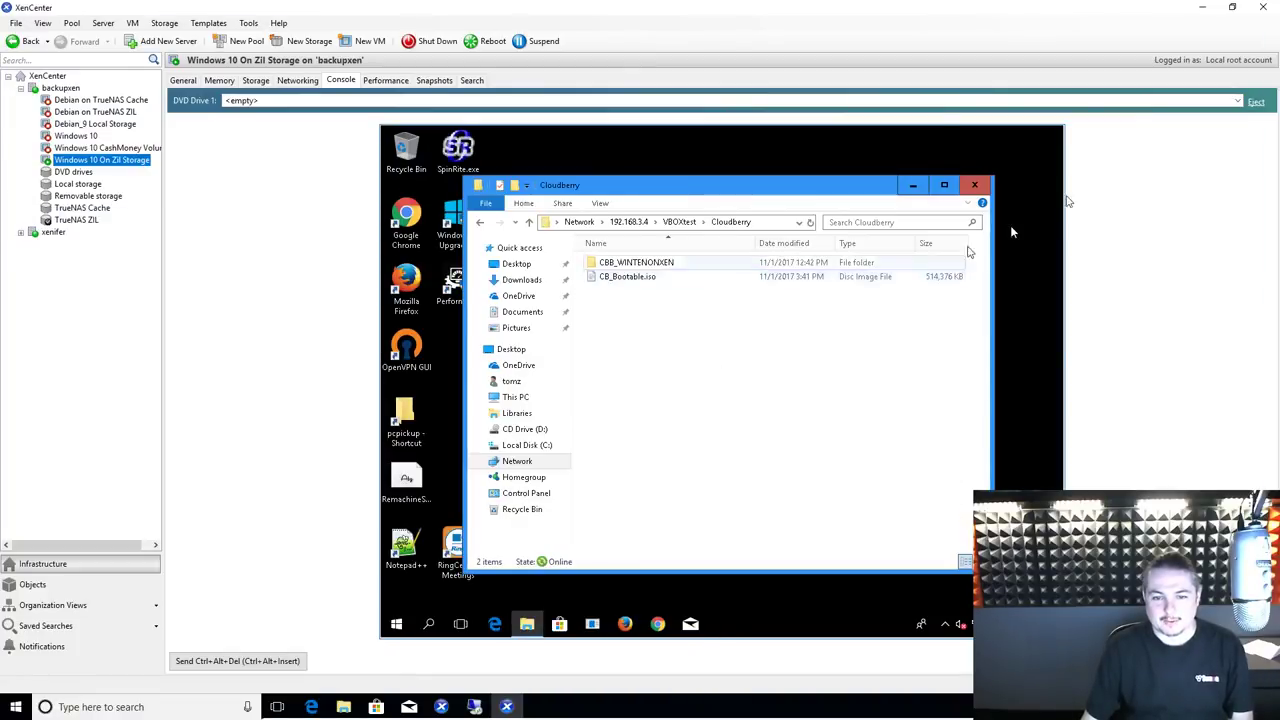
left_click(974, 185)
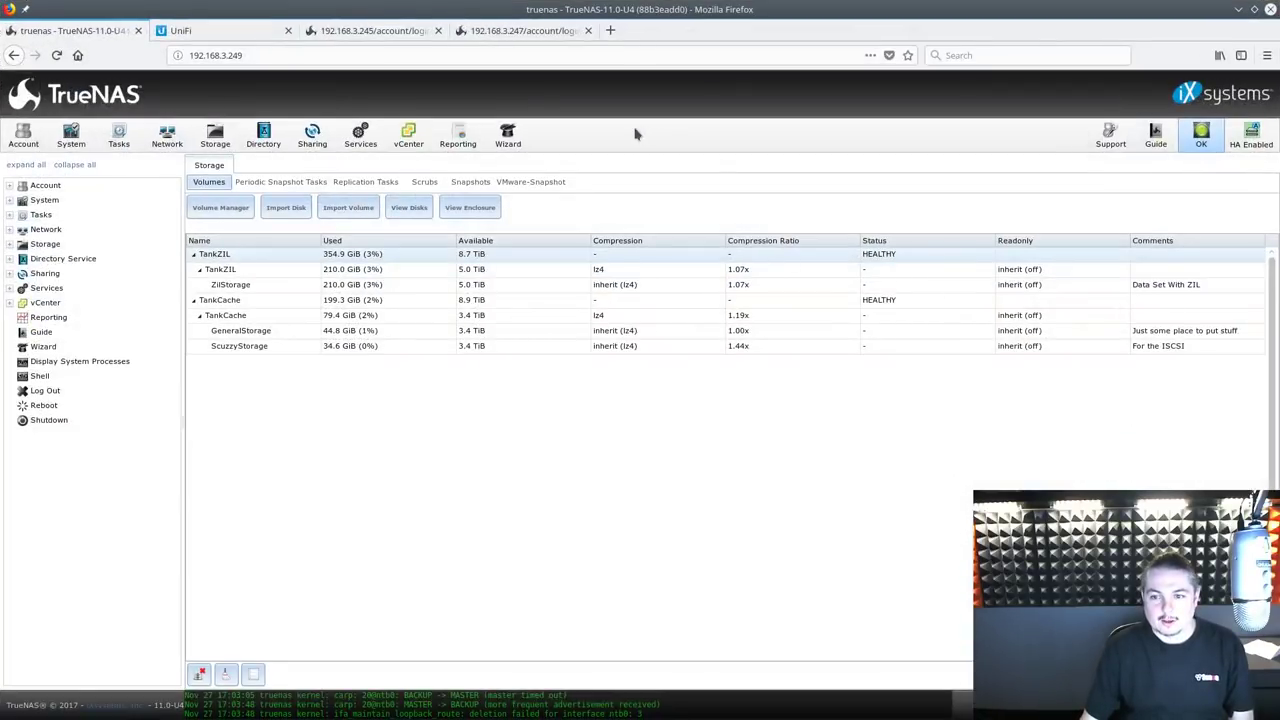
View the TankZIL volume status in TrueNAS and look through the system information, account groups and Active Directory pages
left_click(348, 256)
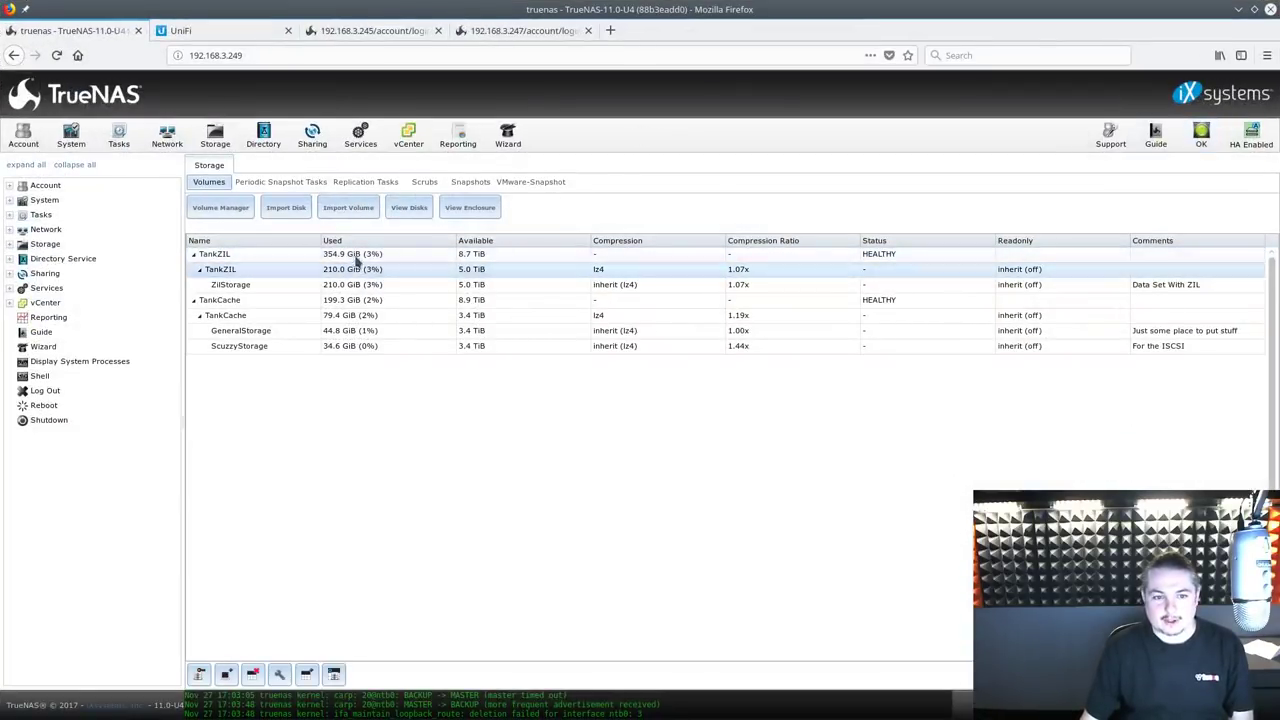
left_click(255, 673)
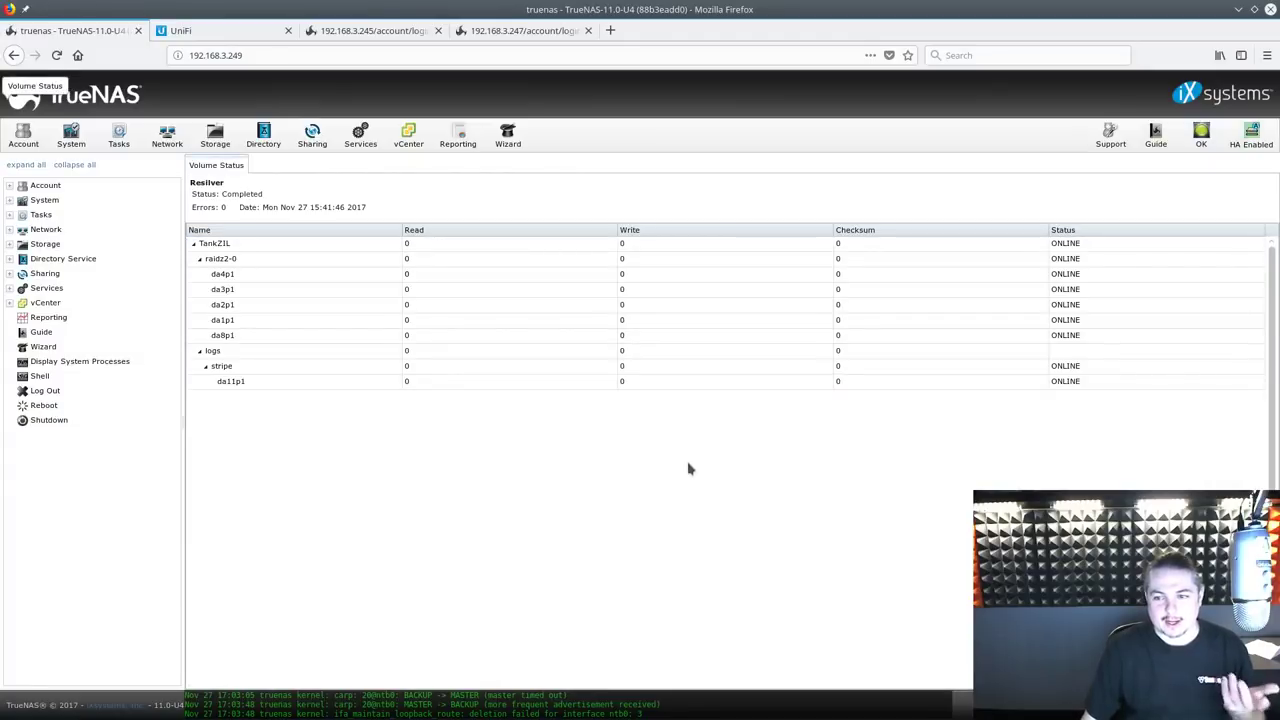
left_click(71, 135)
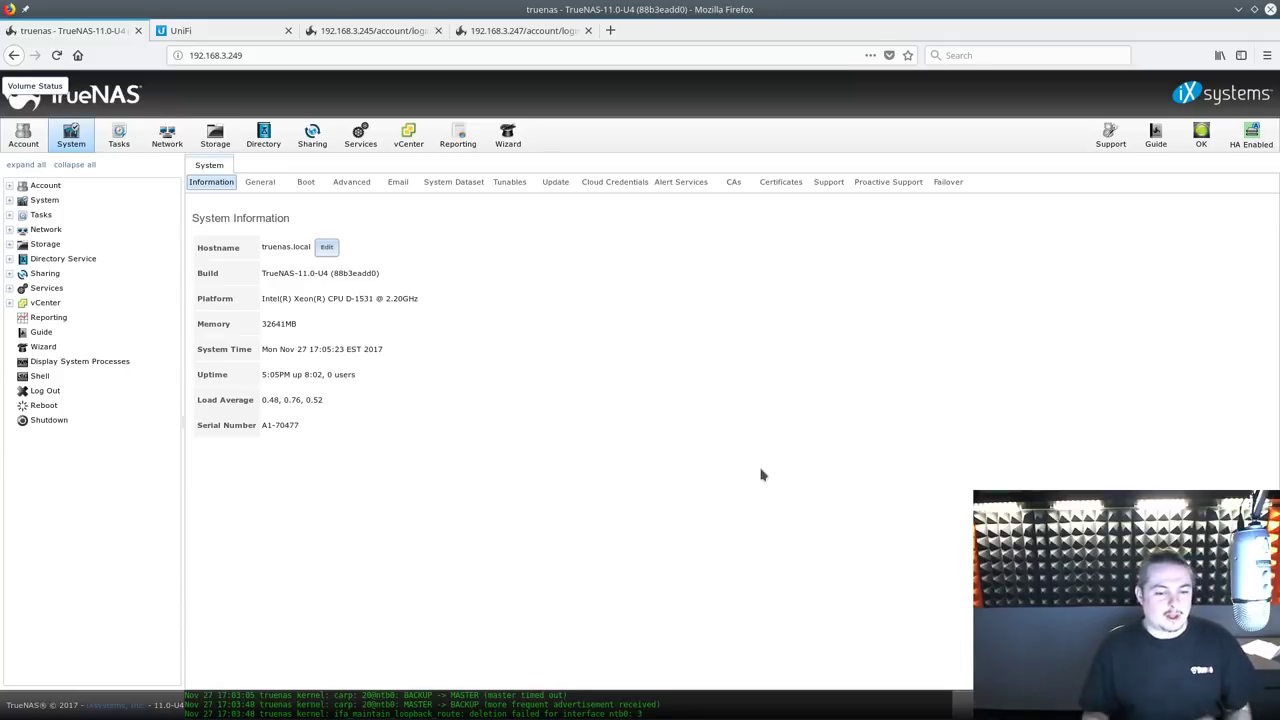
left_click(24, 136)
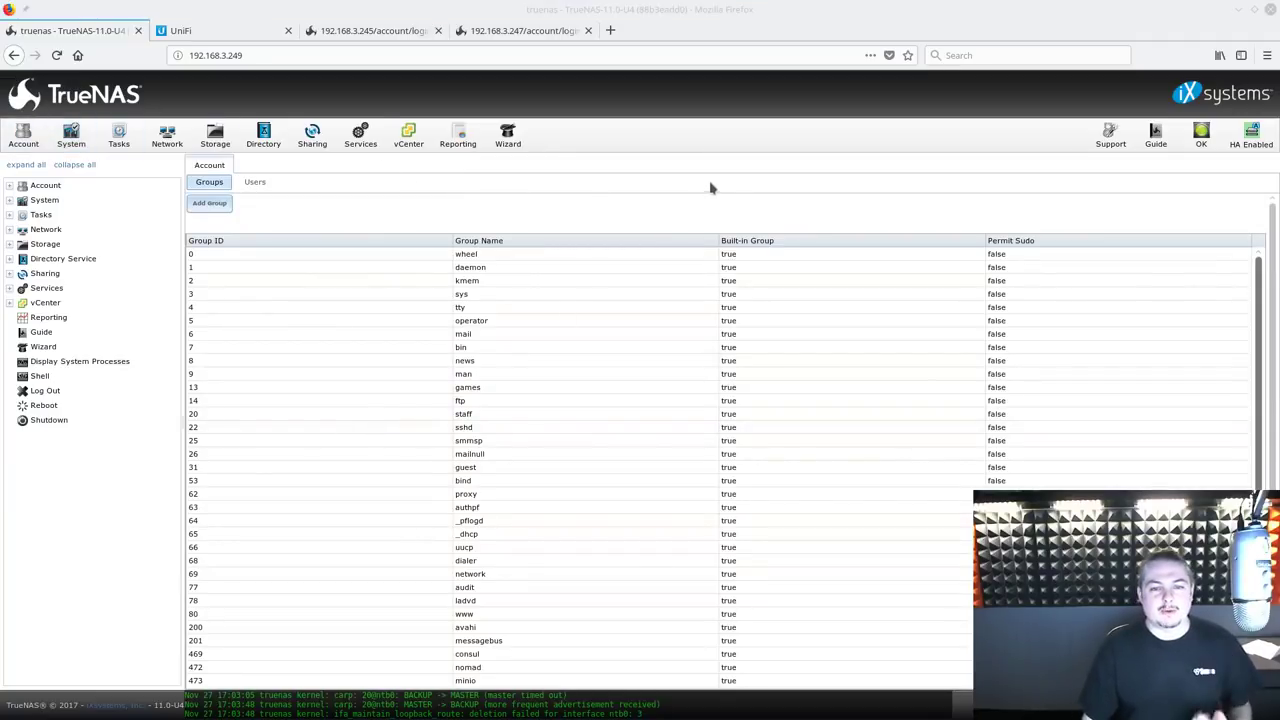
left_click(257, 143)
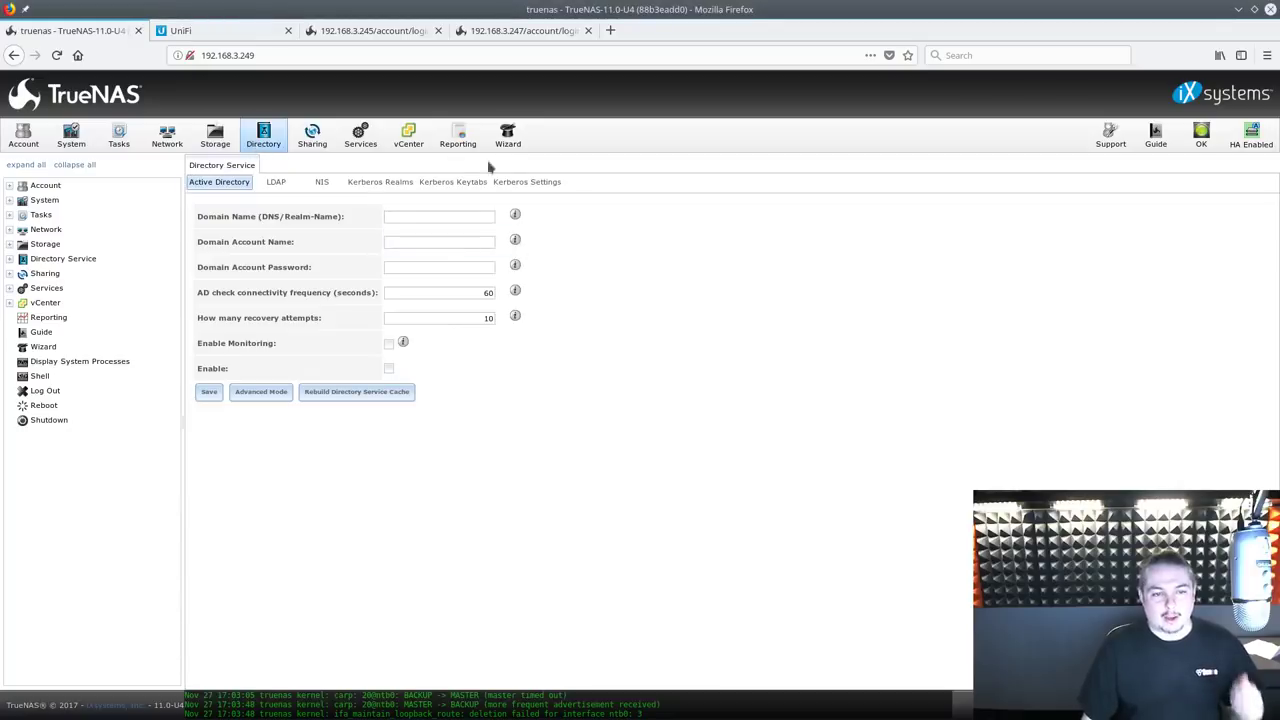
Return to the storage volumes list and compare the TankZIL and TankCache volumes
left_click(220, 139)
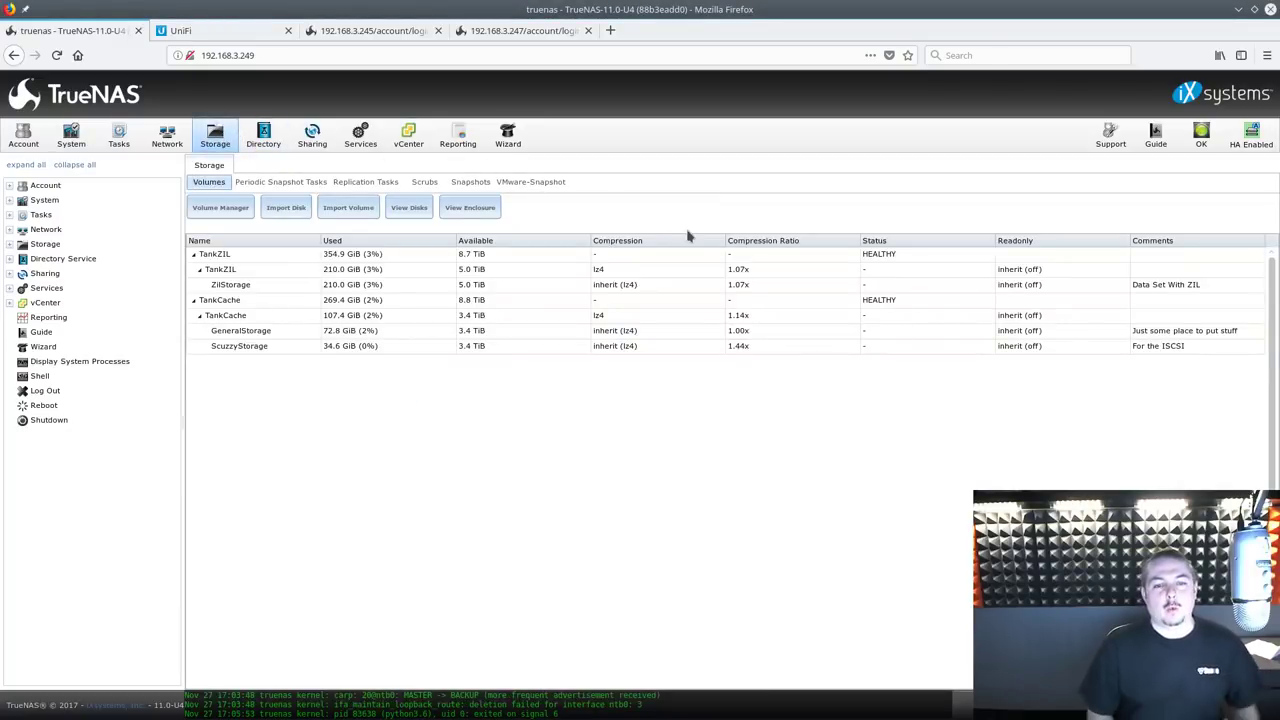
left_click(422, 254)
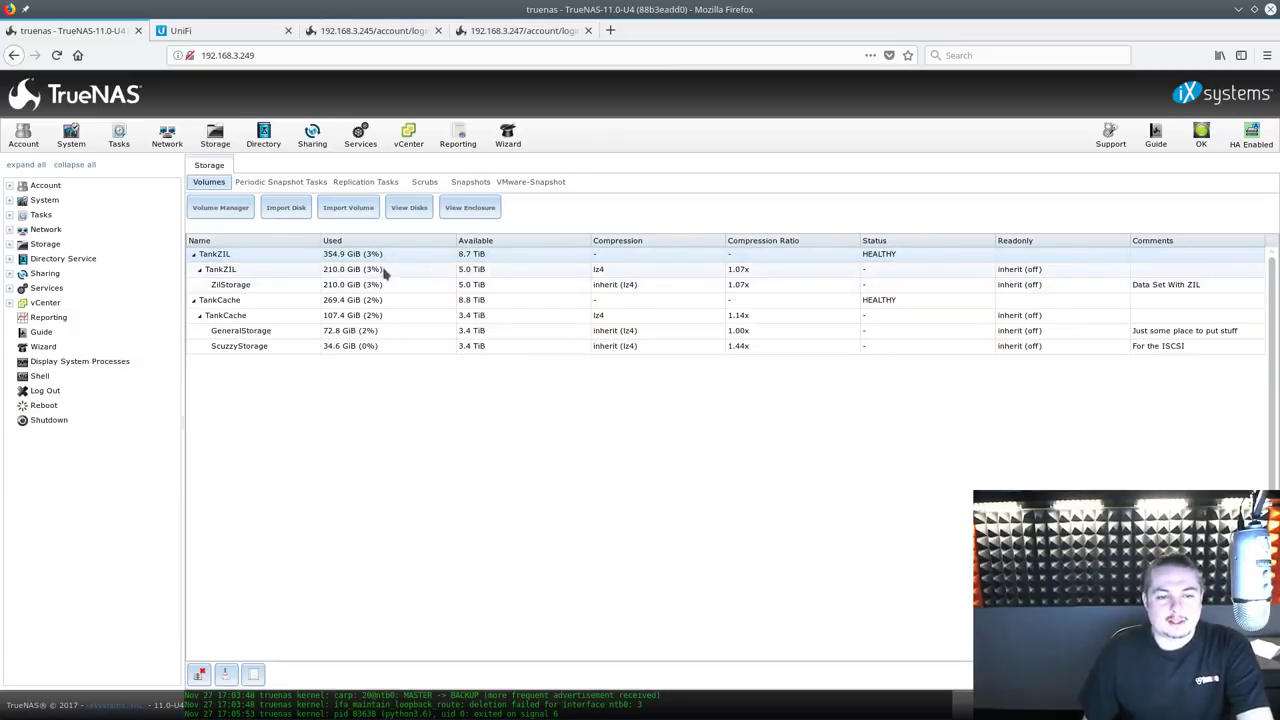
left_click(260, 300)
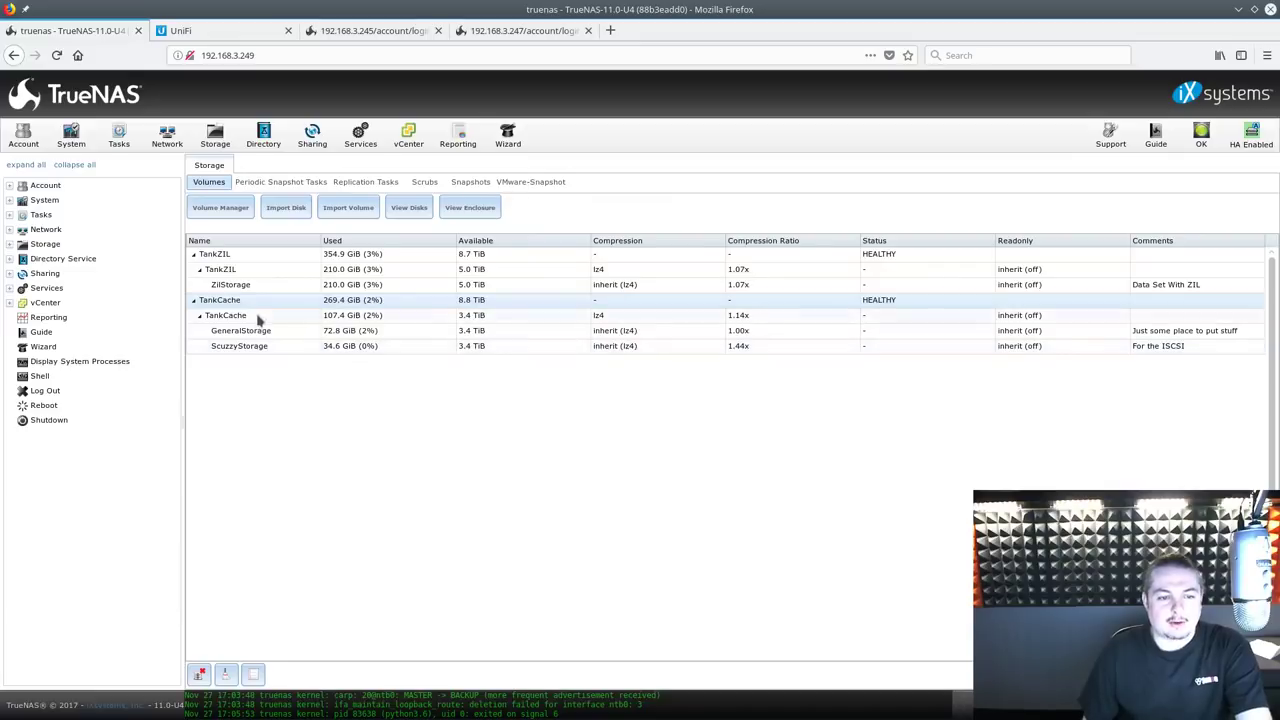
left_click(251, 257)
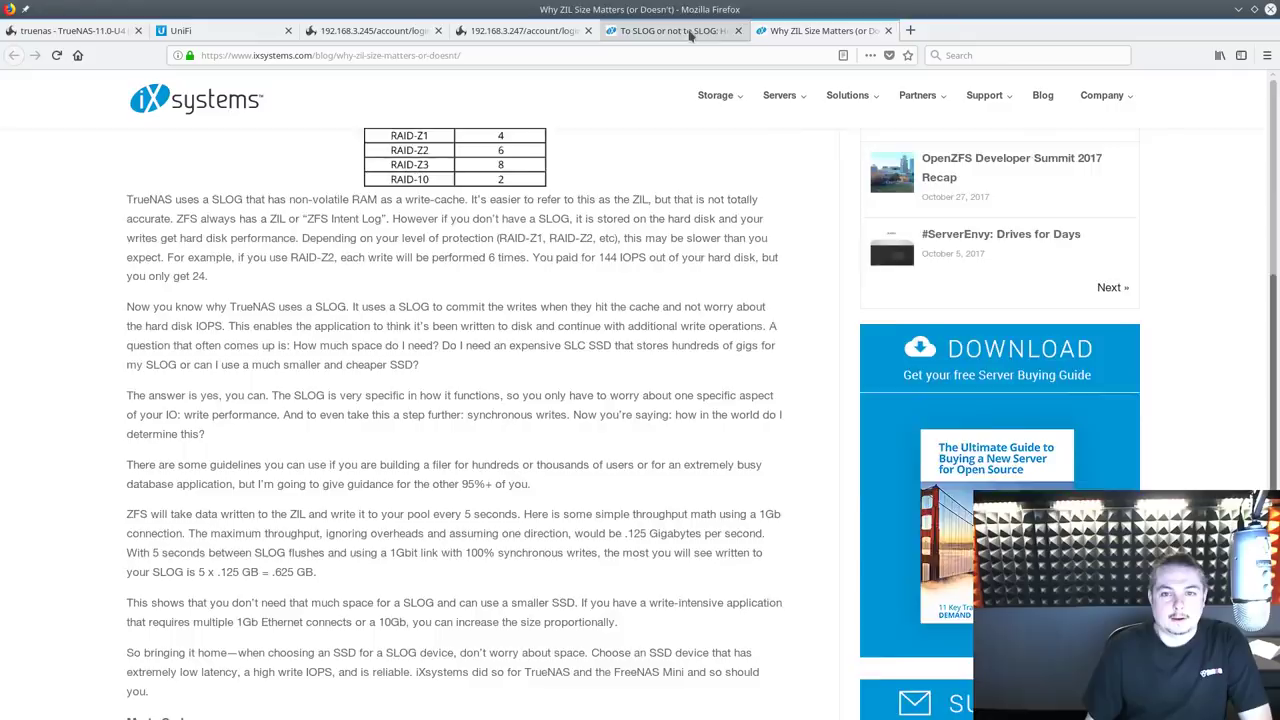
Read the iXsystems article "To SLOG or not to SLOG: How to best configure your ZFS Intent Log" through to its conclusion
left_click(672, 31)
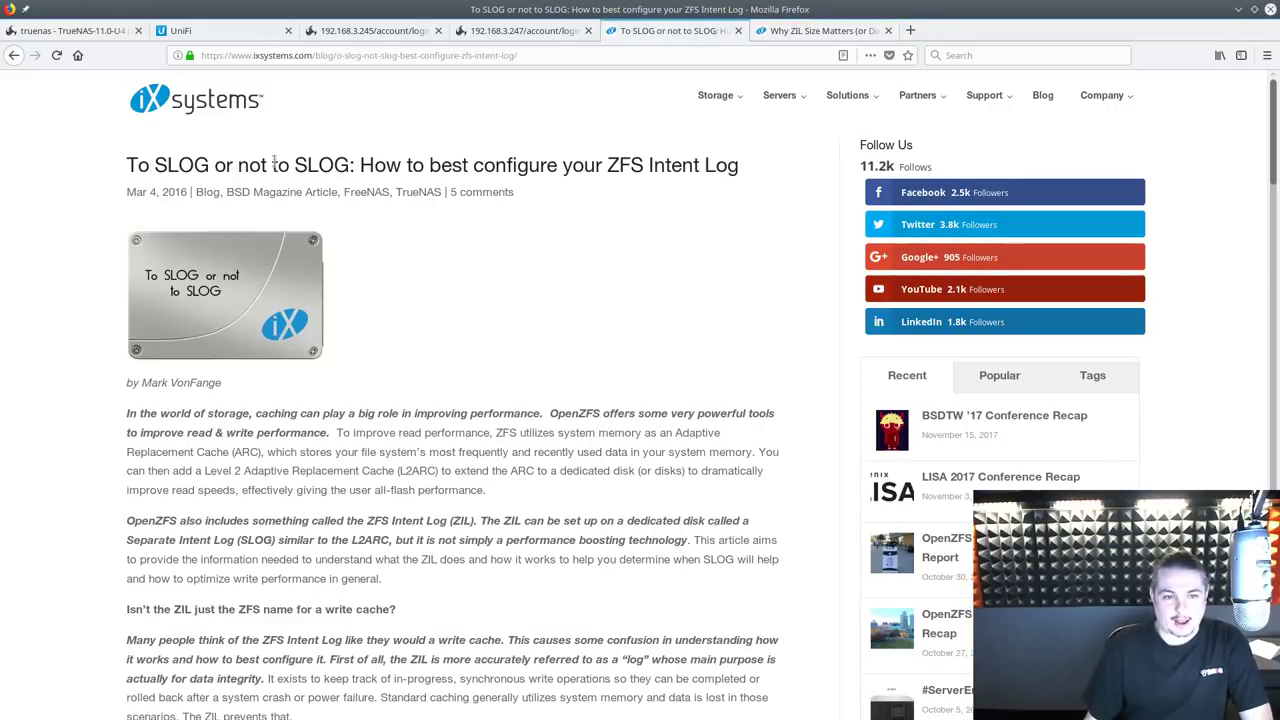
scroll(630, 240, "down", 5)
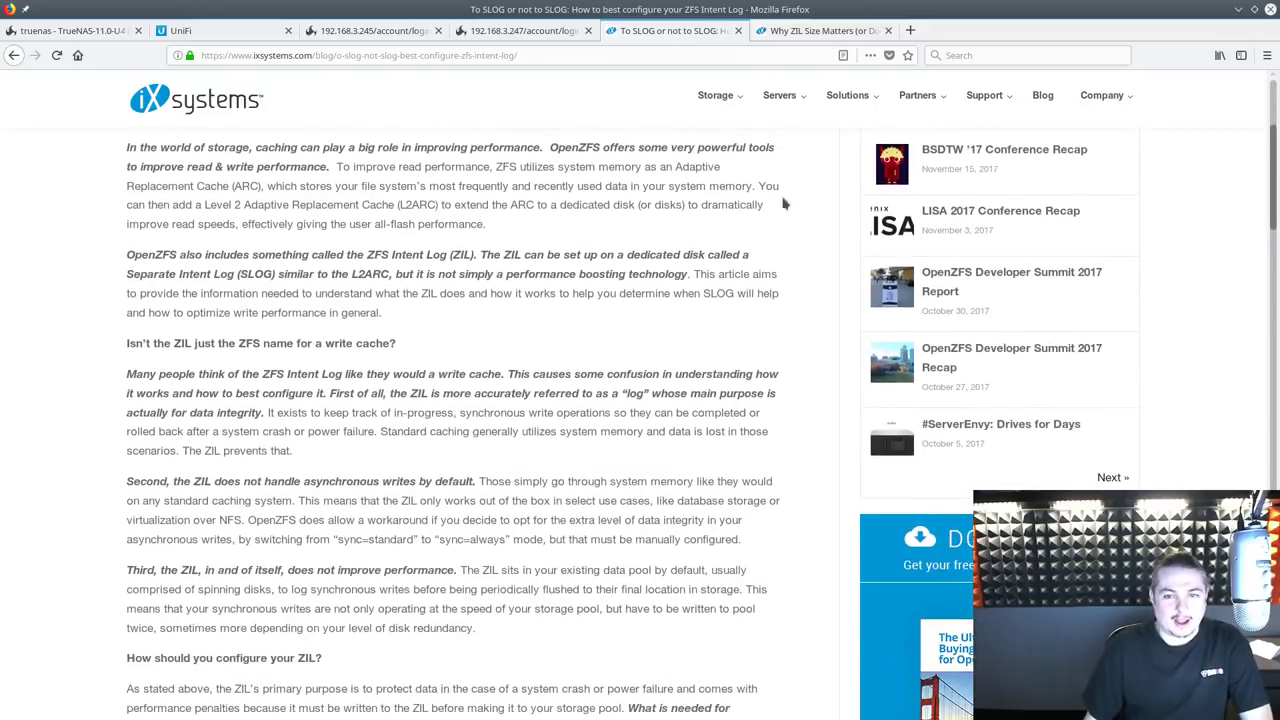
scroll(757, 245, "up", 2)
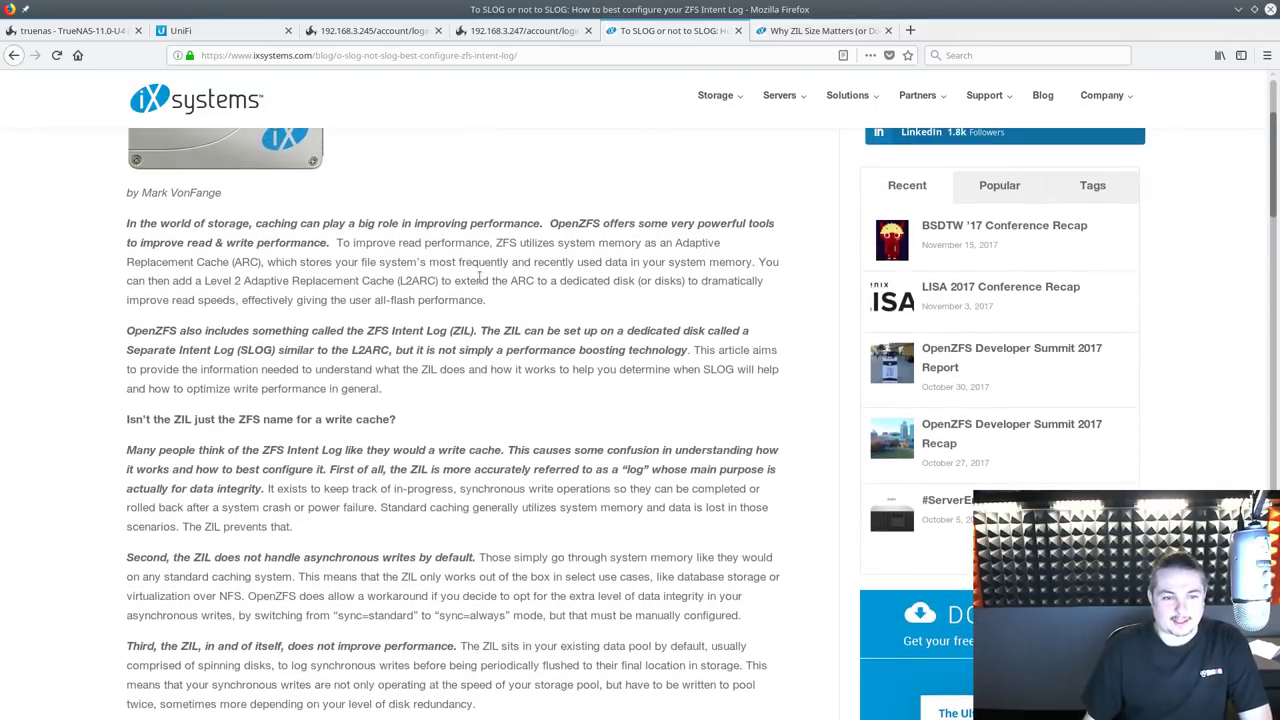
scroll(480, 276, "down", 2)
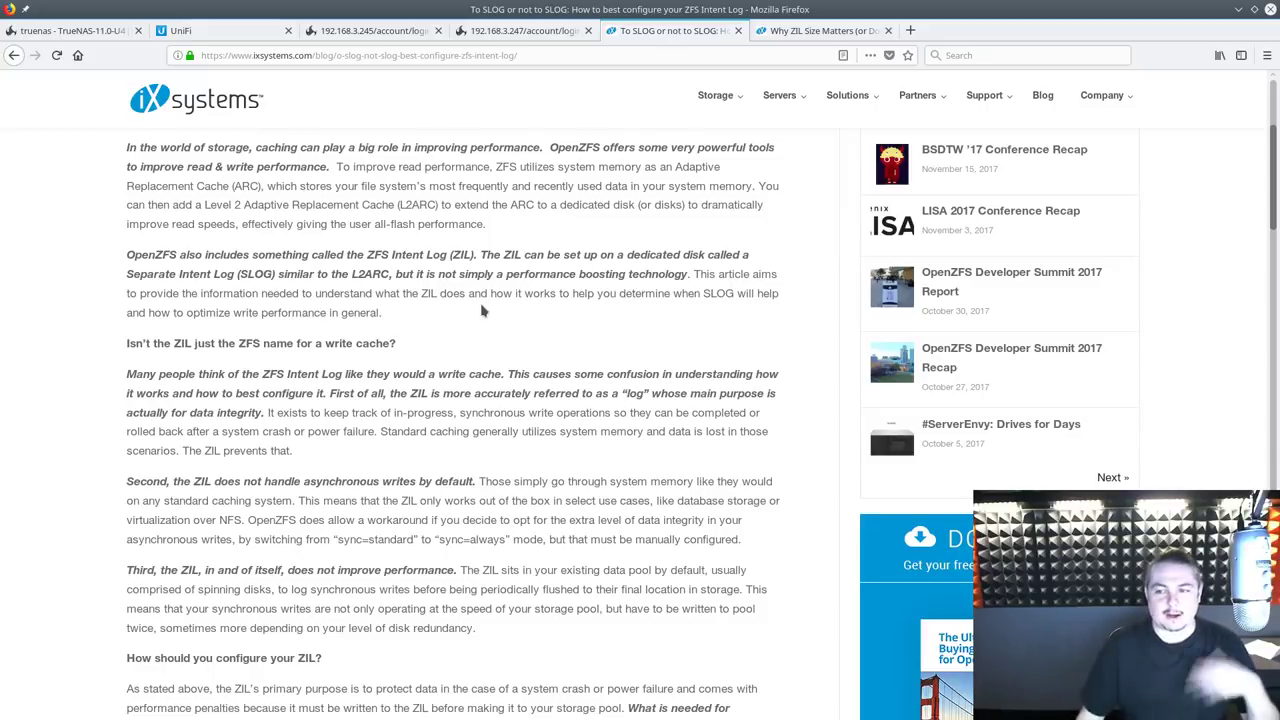
scroll(481, 311, "down", 8)
scroll(560, 387, "down", 9)
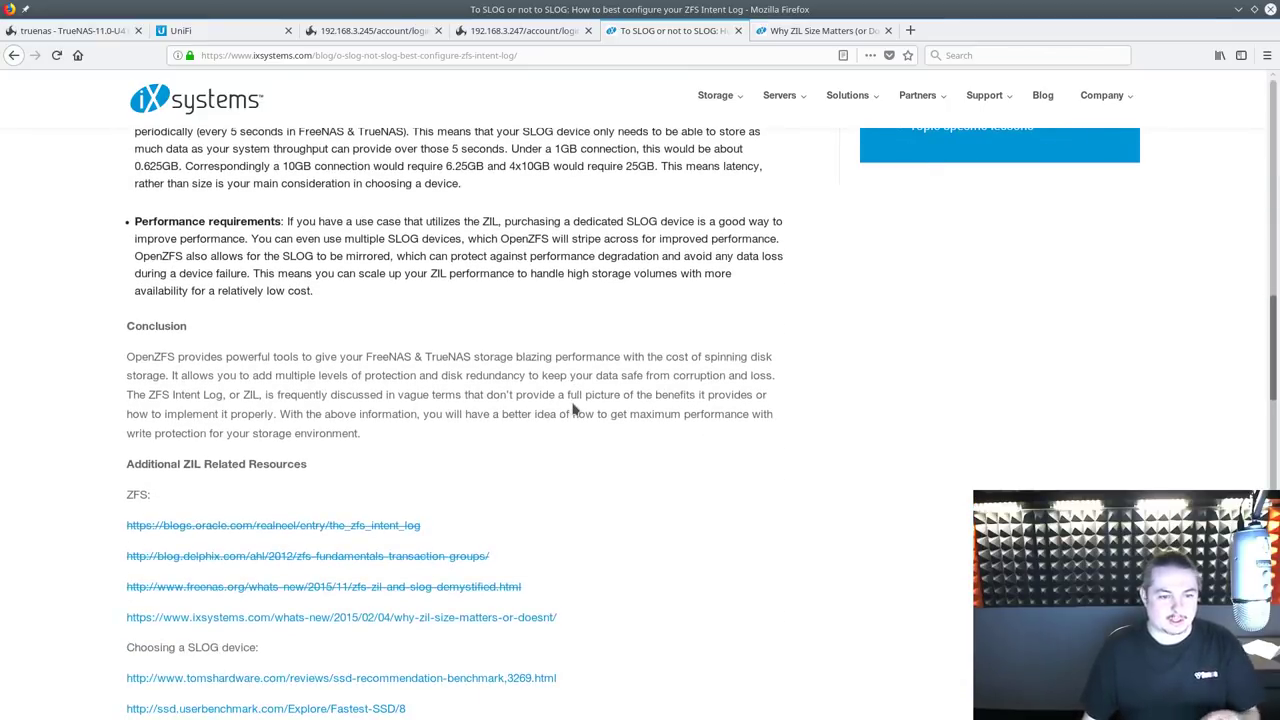
Reopen the TankZIL volume status in TrueNAS and examine the raidz2-0 group and the log device da11p1
key("alt+1")
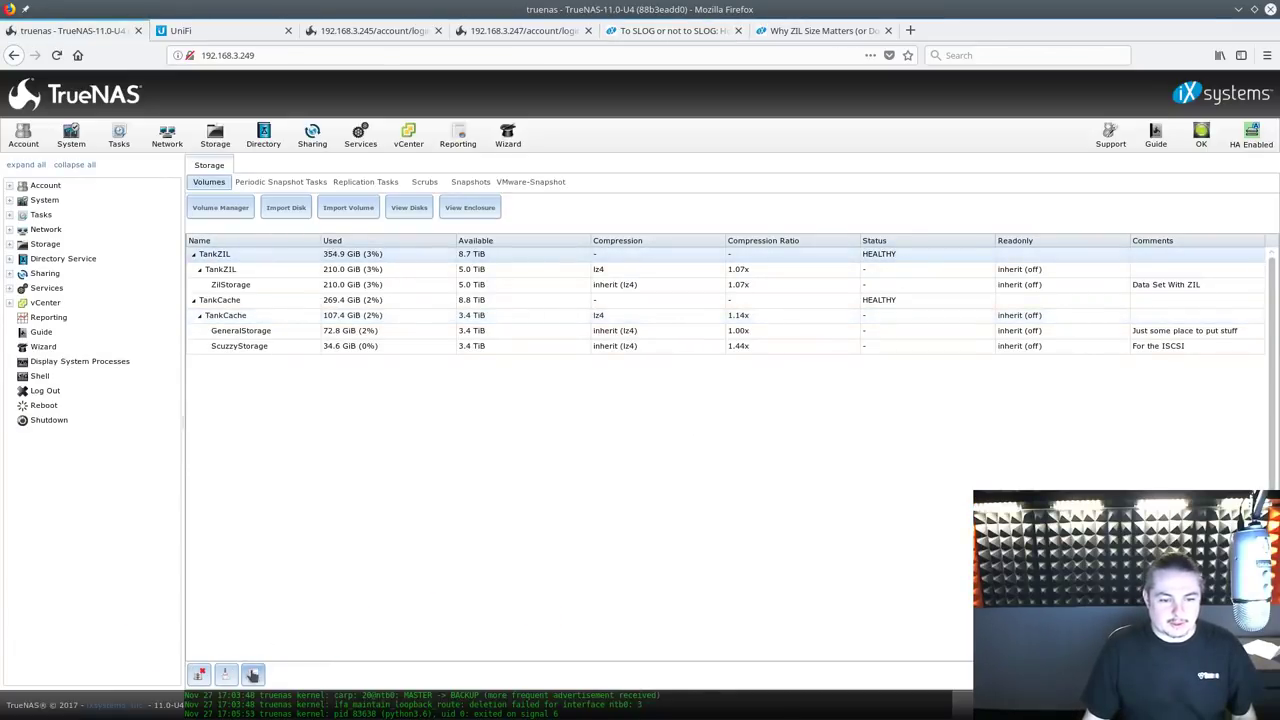
left_click(253, 675)
left_click(257, 383)
left_click(280, 262)
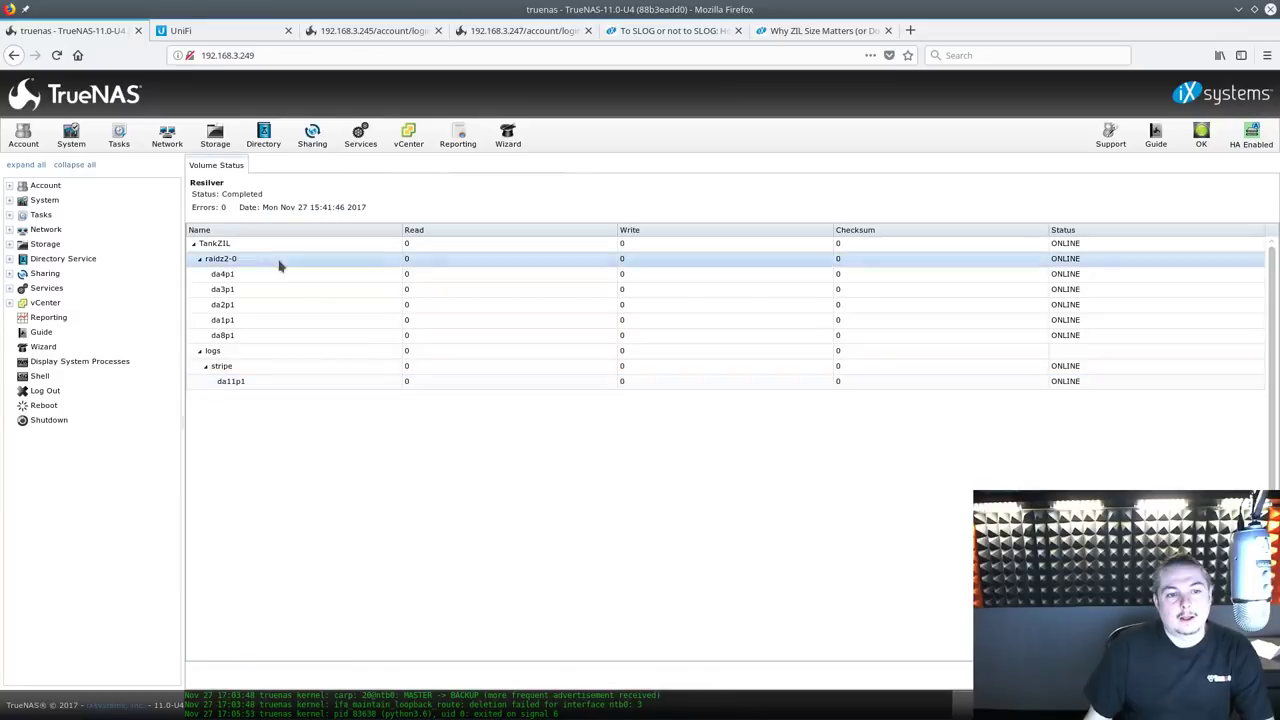
left_click(245, 384)
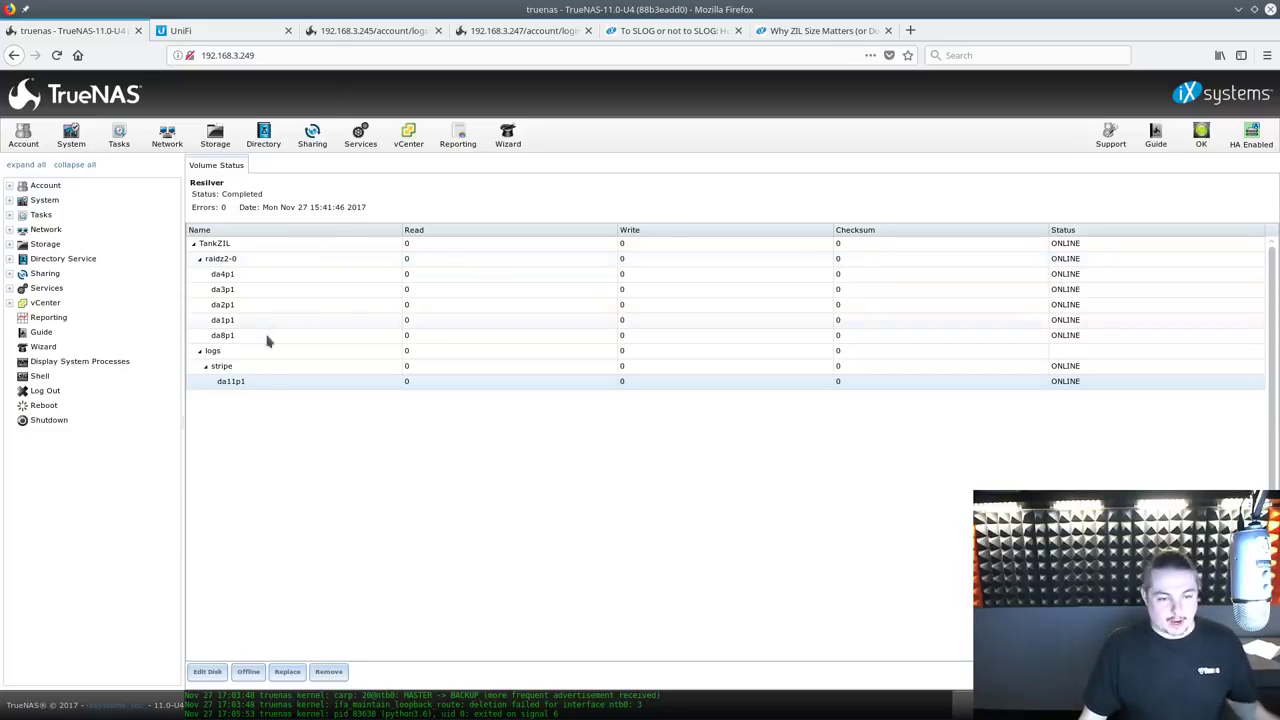
left_click(243, 382)
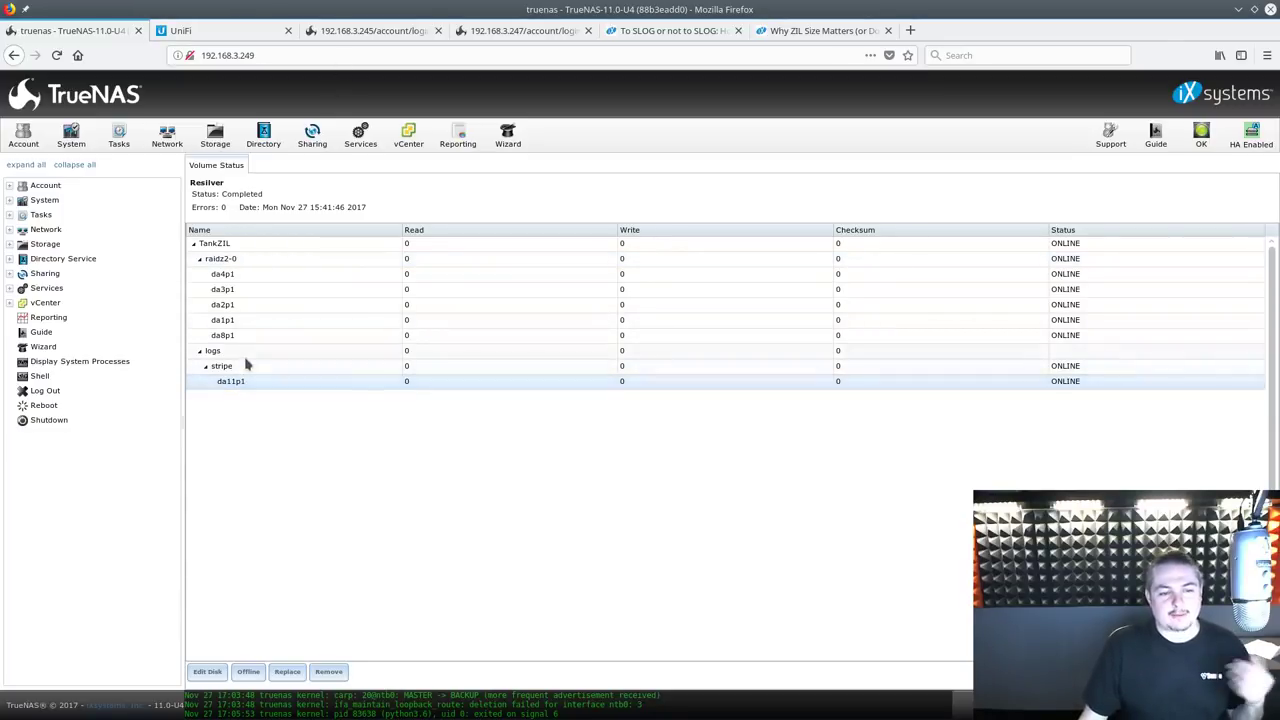
left_click(246, 352)
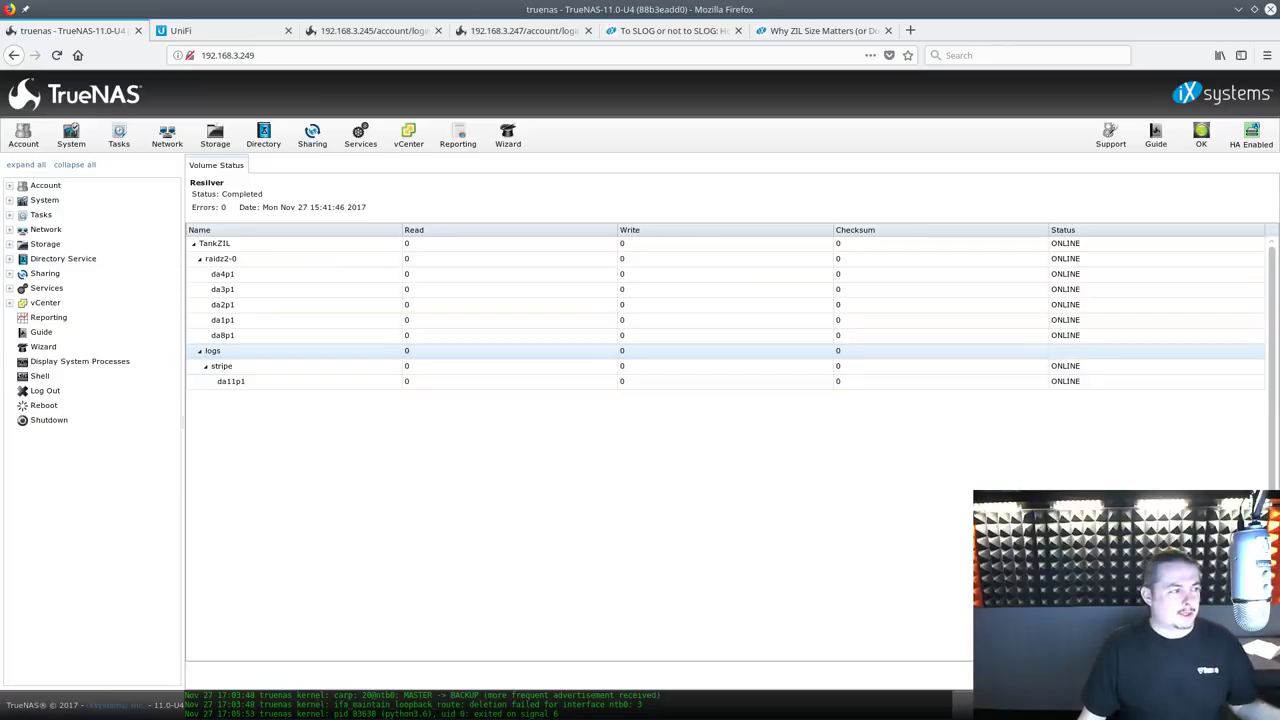
left_click(280, 382)
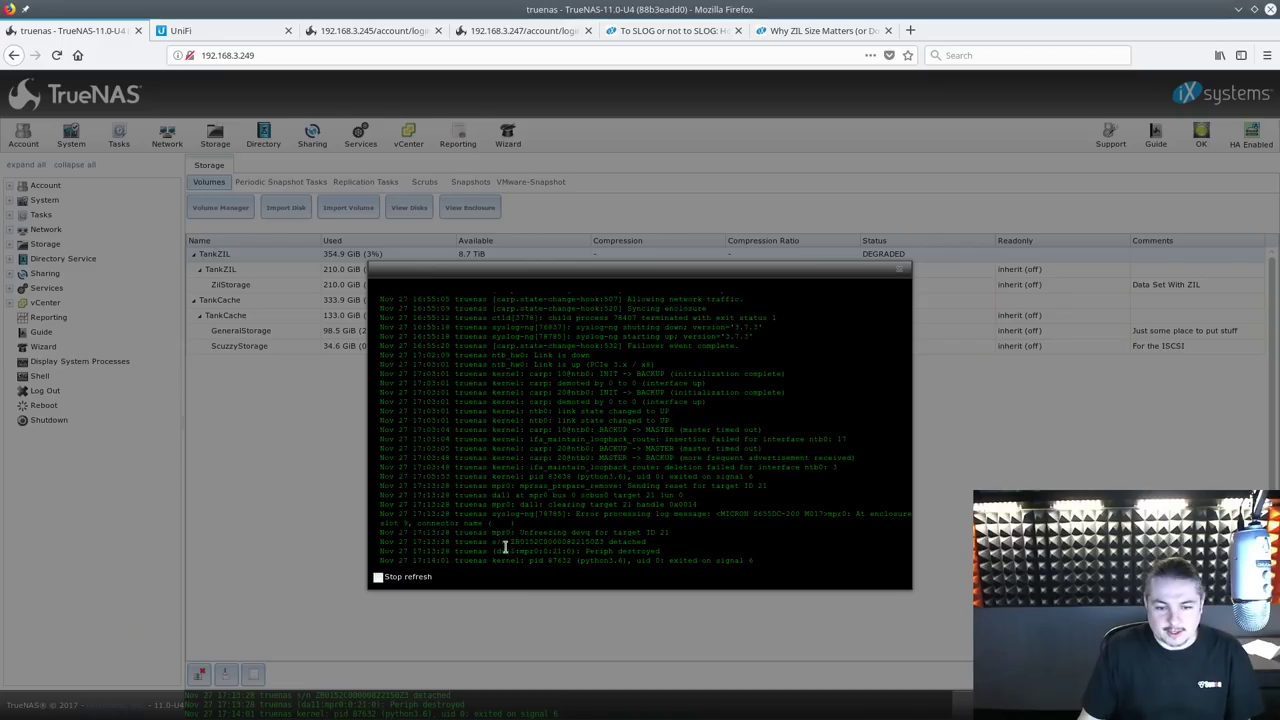
Examine the recent system log lines about the detached drive, then close the console log window
left_click_drag(505, 548, 551, 542)
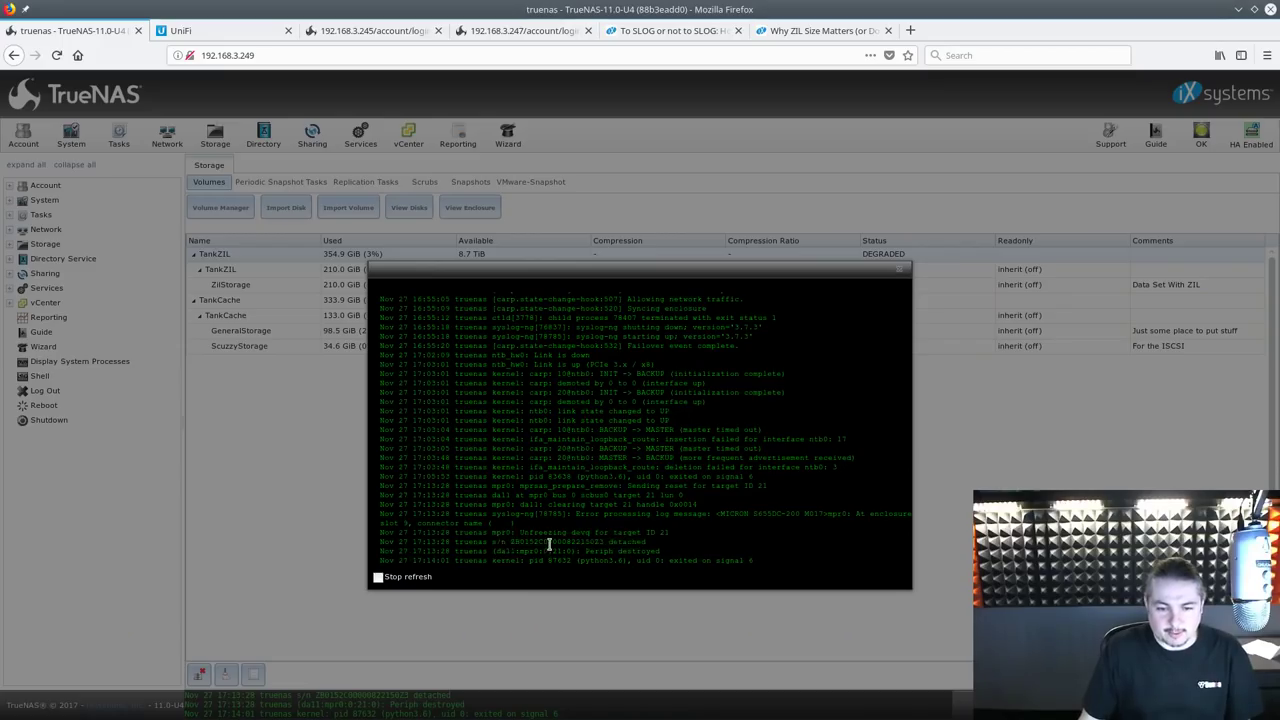
left_click_drag(510, 551, 668, 557)
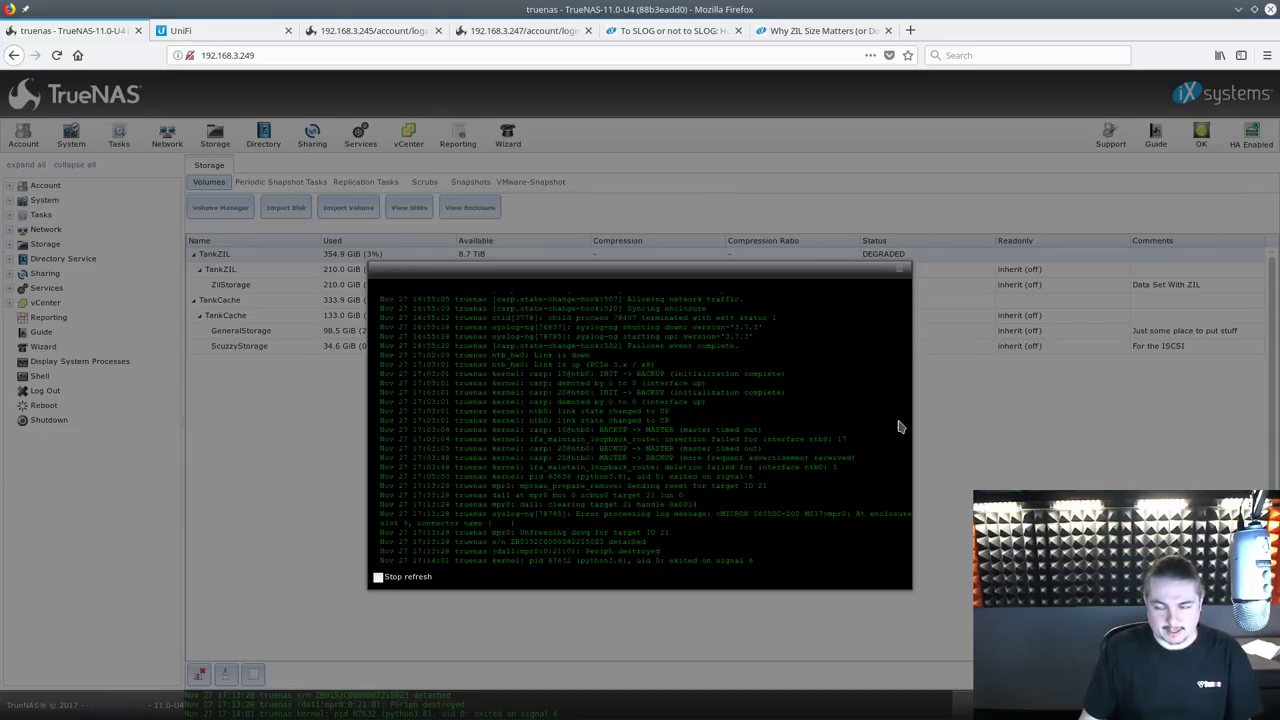
left_click(905, 268)
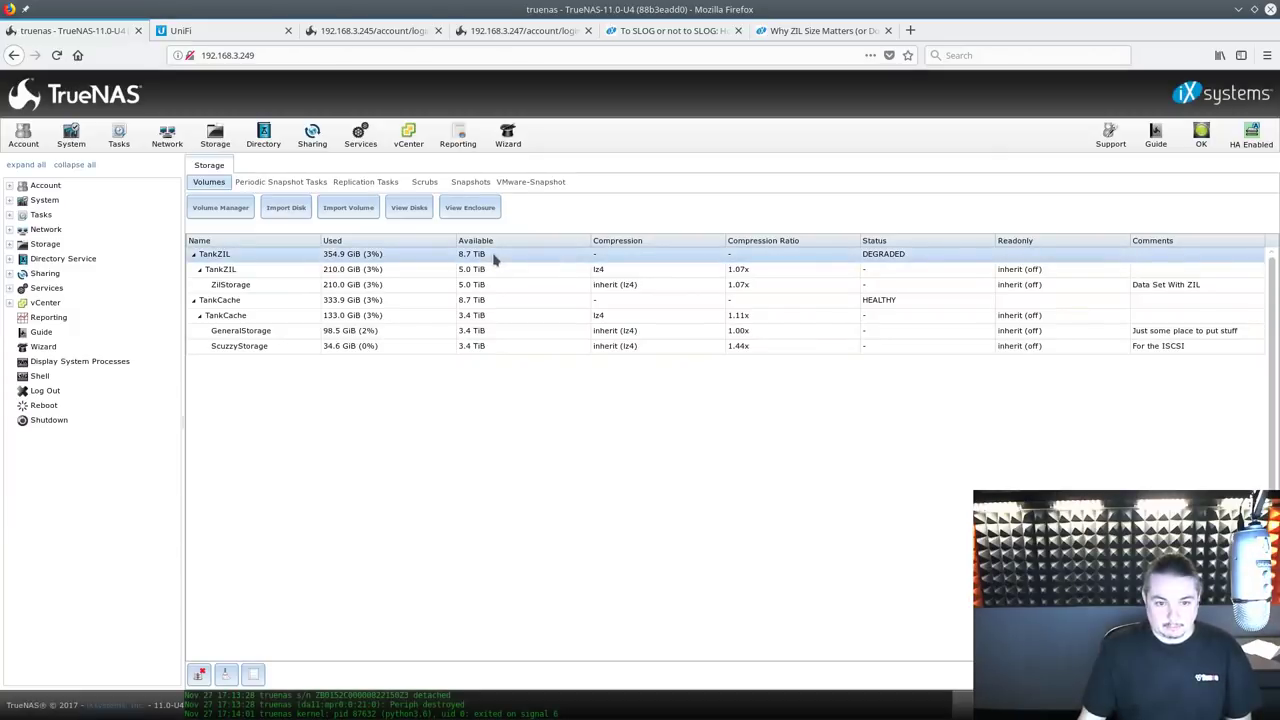
View the TankZIL volume status, inspect the log stripe and its device, and return to the volumes list
left_click(253, 674)
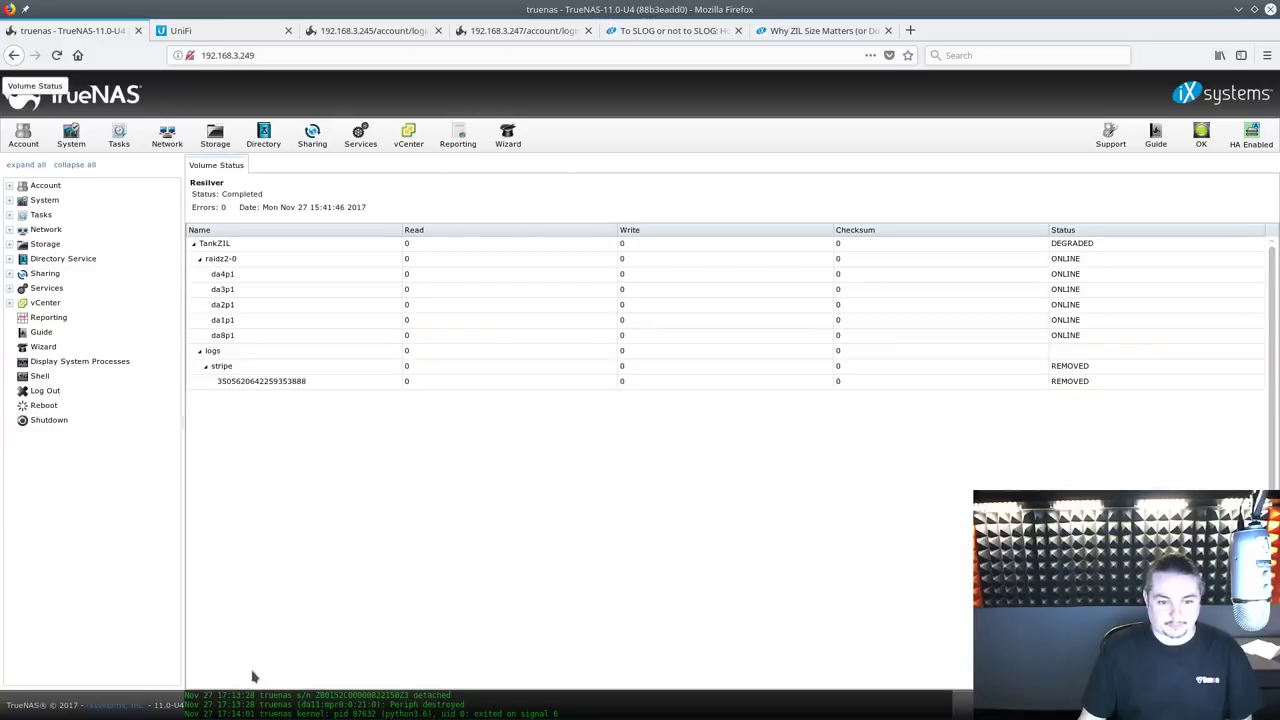
left_click(317, 385)
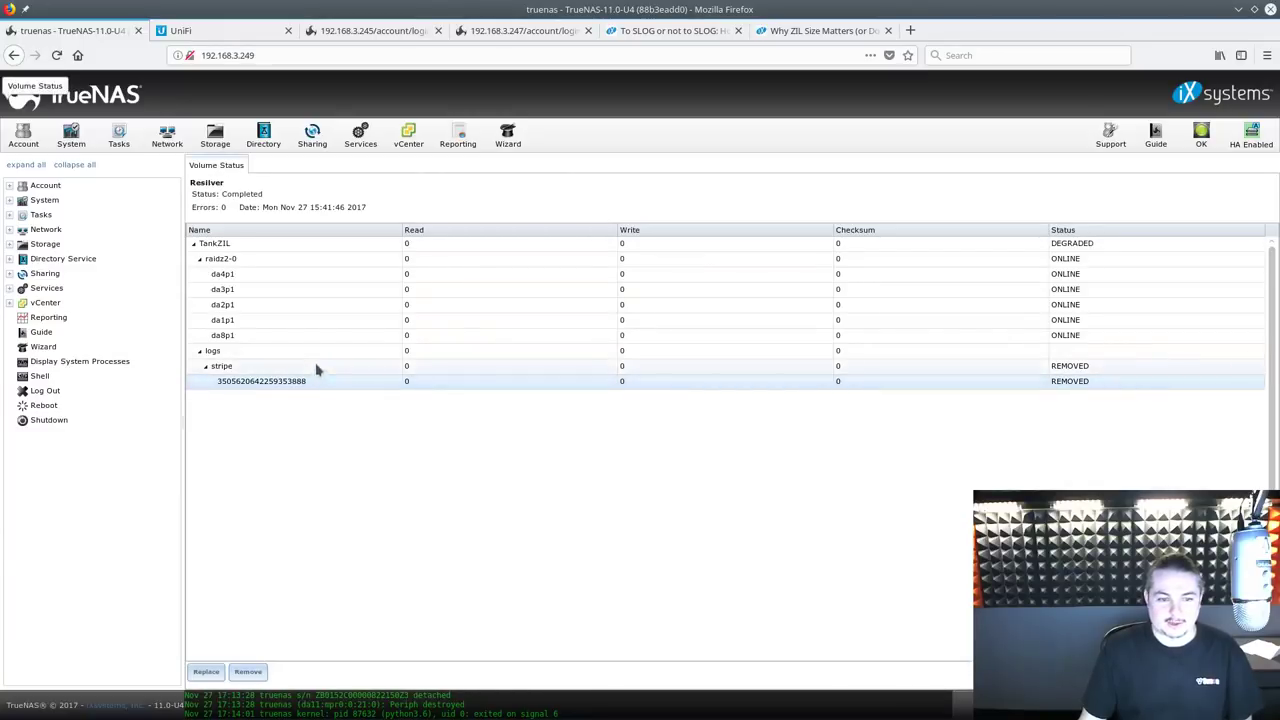
left_click(317, 367)
left_click(319, 381)
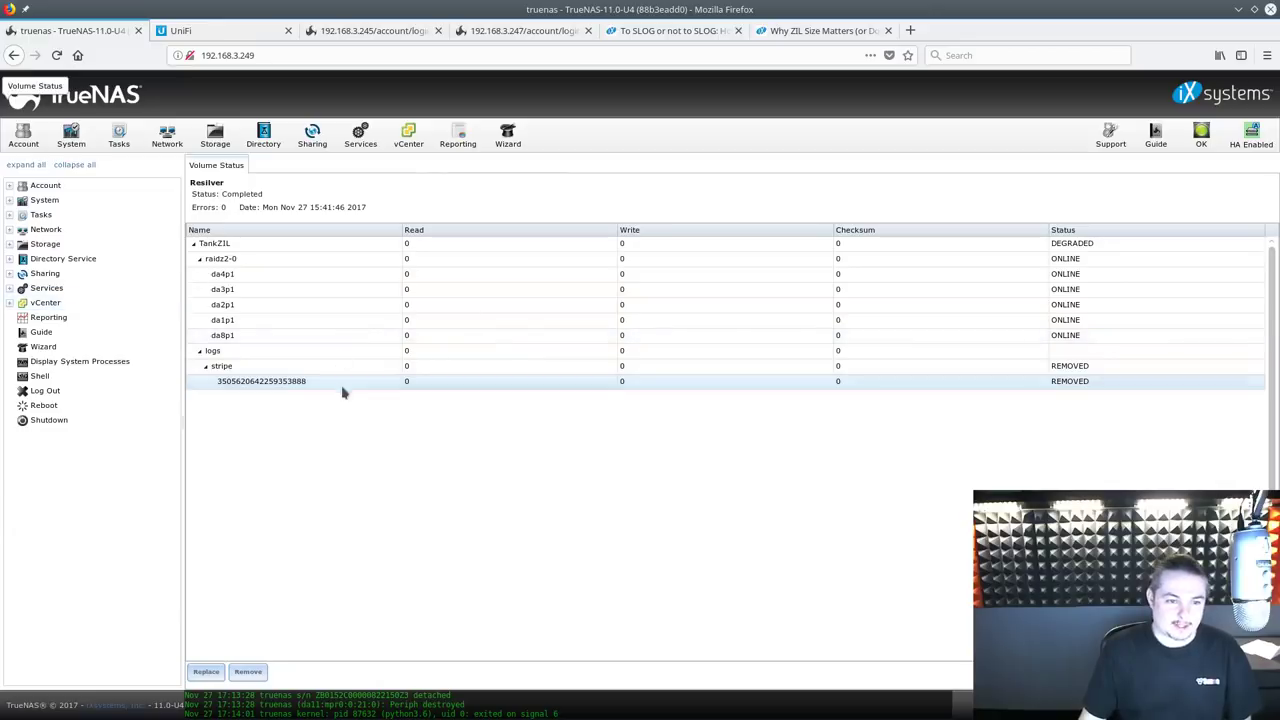
left_click(215, 135)
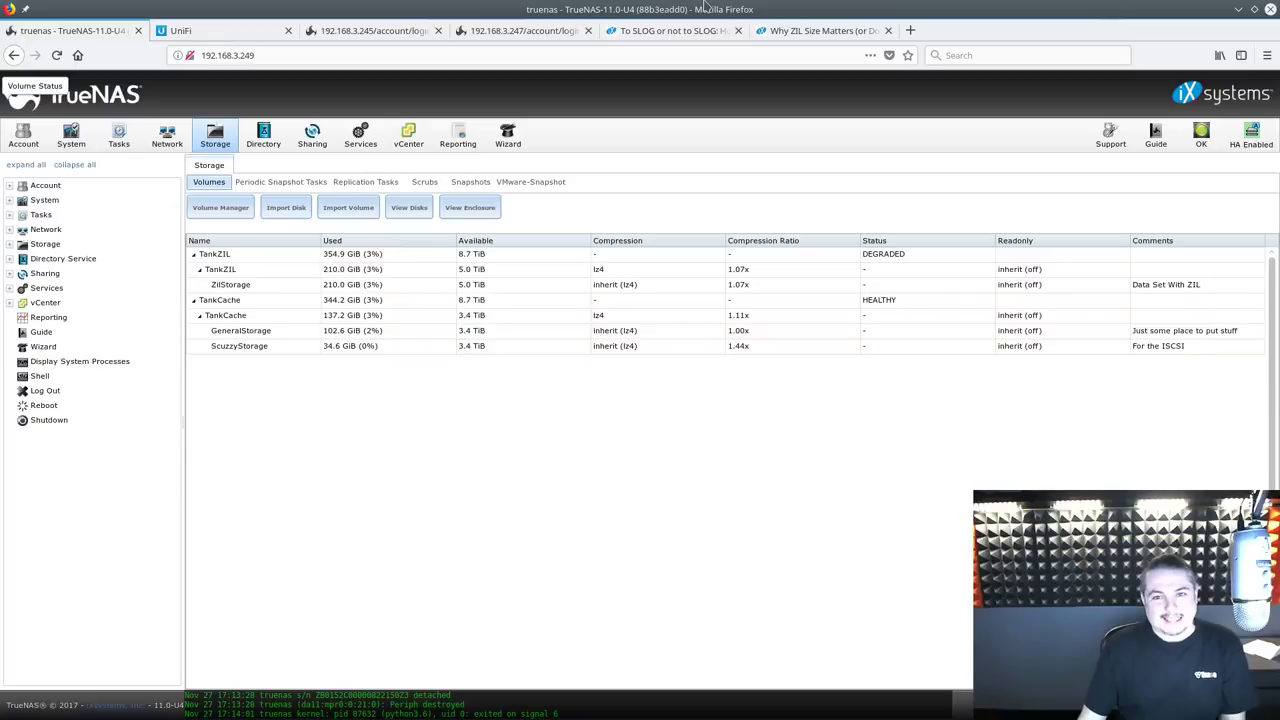
Switch to XenCenter and test the Windows 10 On Zil Storage VM by opening the pcpickup shortcut and Notepad++, then dismiss both windows
left_click_drag(705, 7, 800, 40)
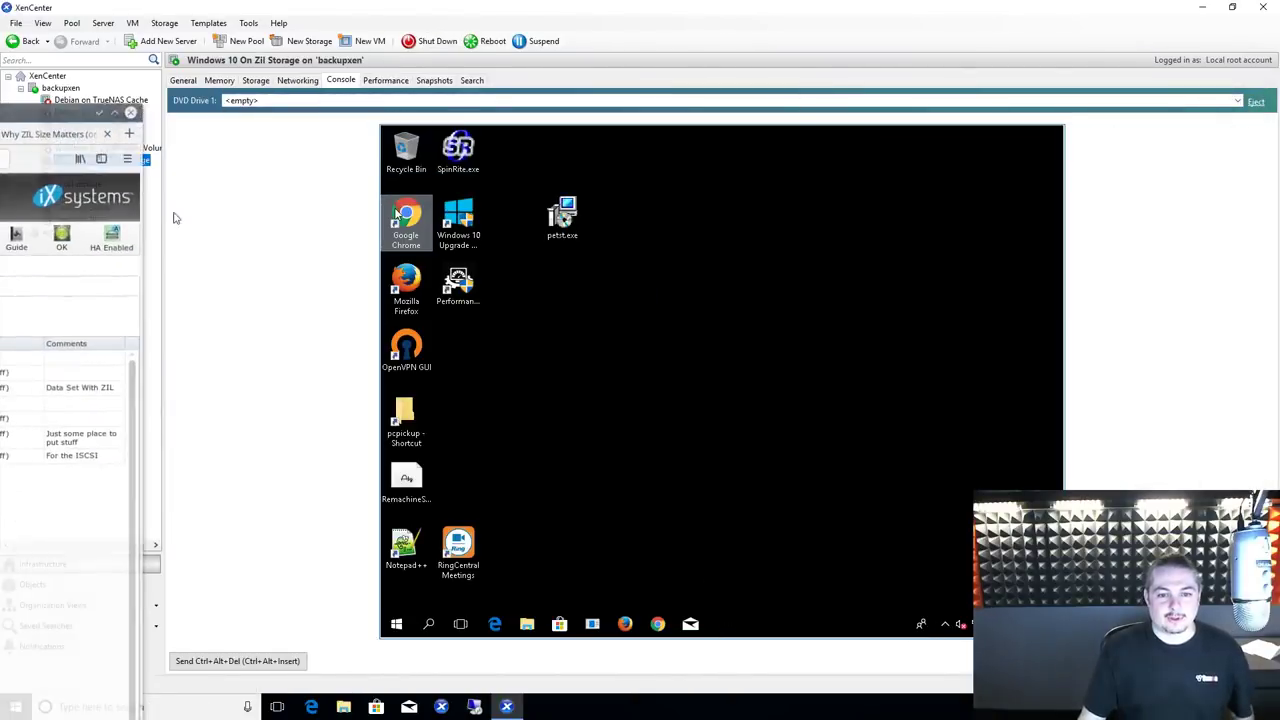
left_click(544, 335)
double_click(428, 433)
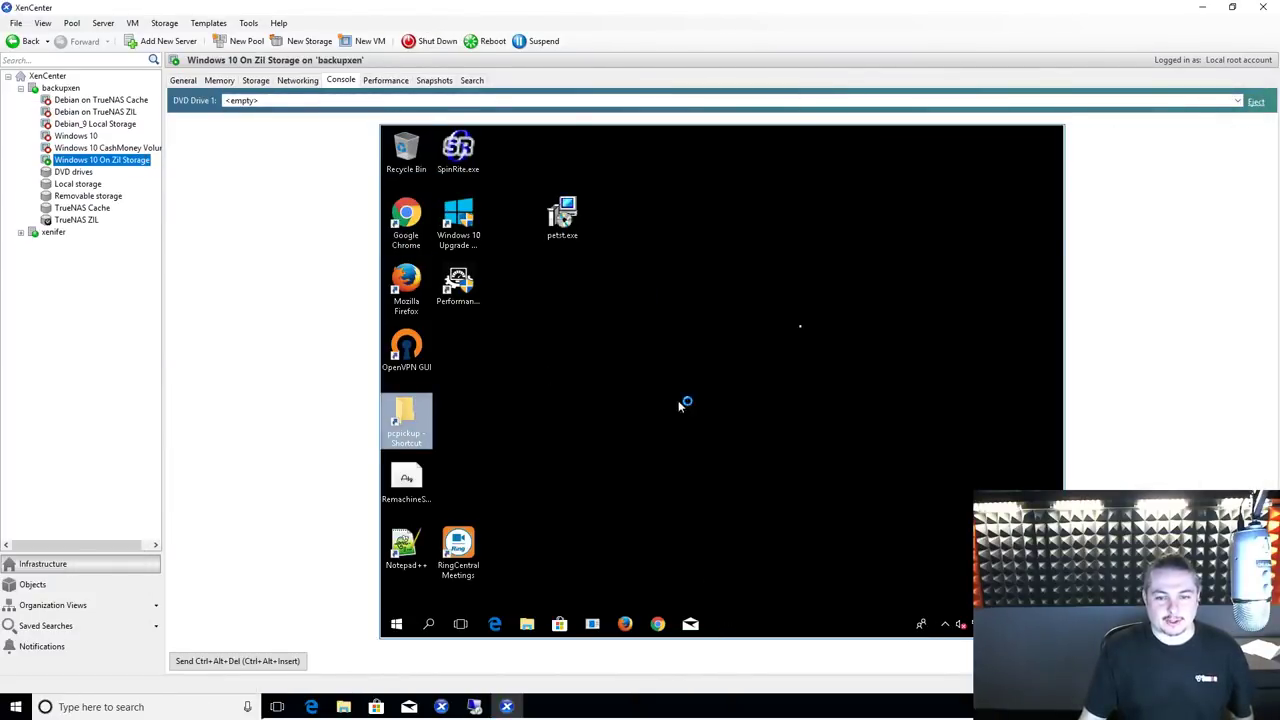
left_click(406, 548)
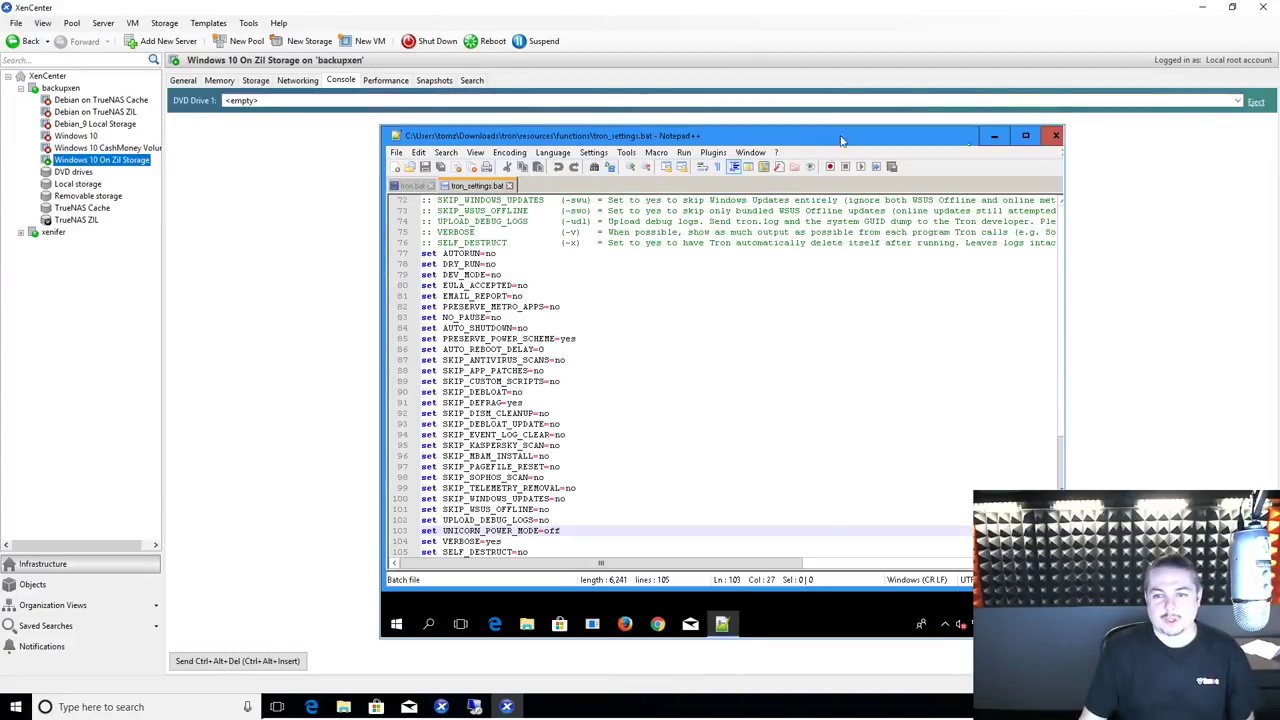
left_click(1056, 137)
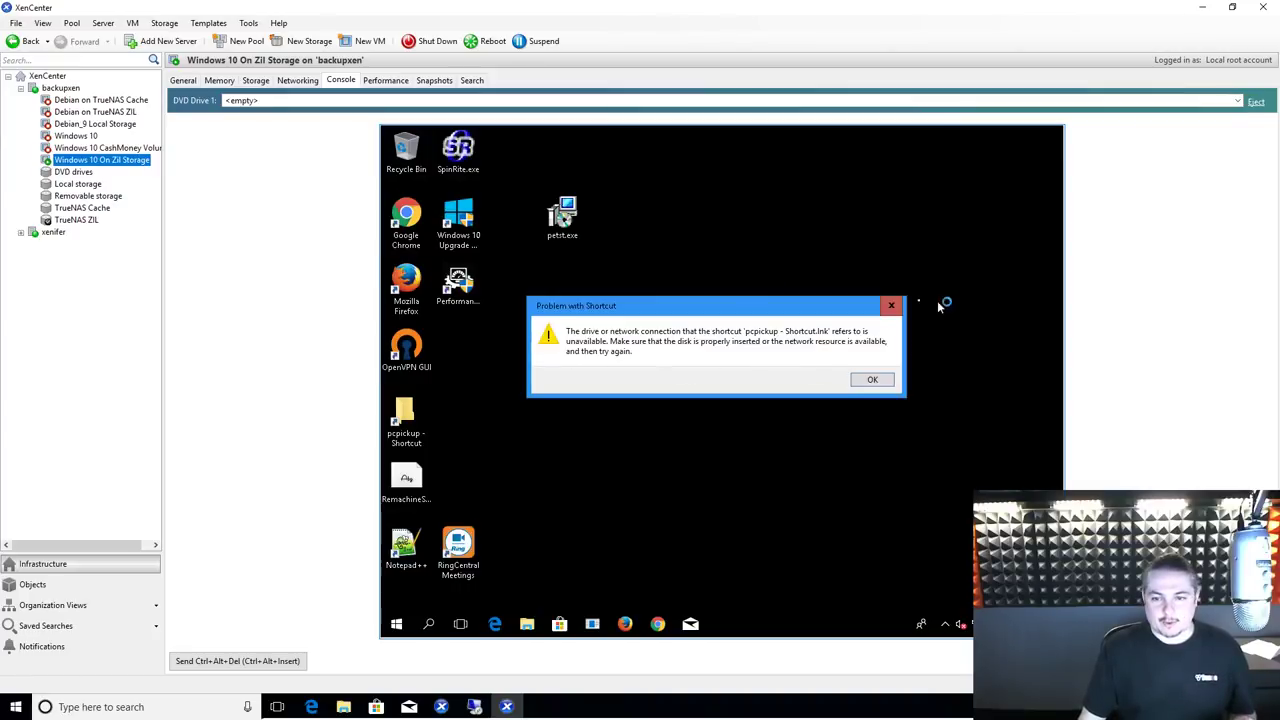
left_click(891, 306)
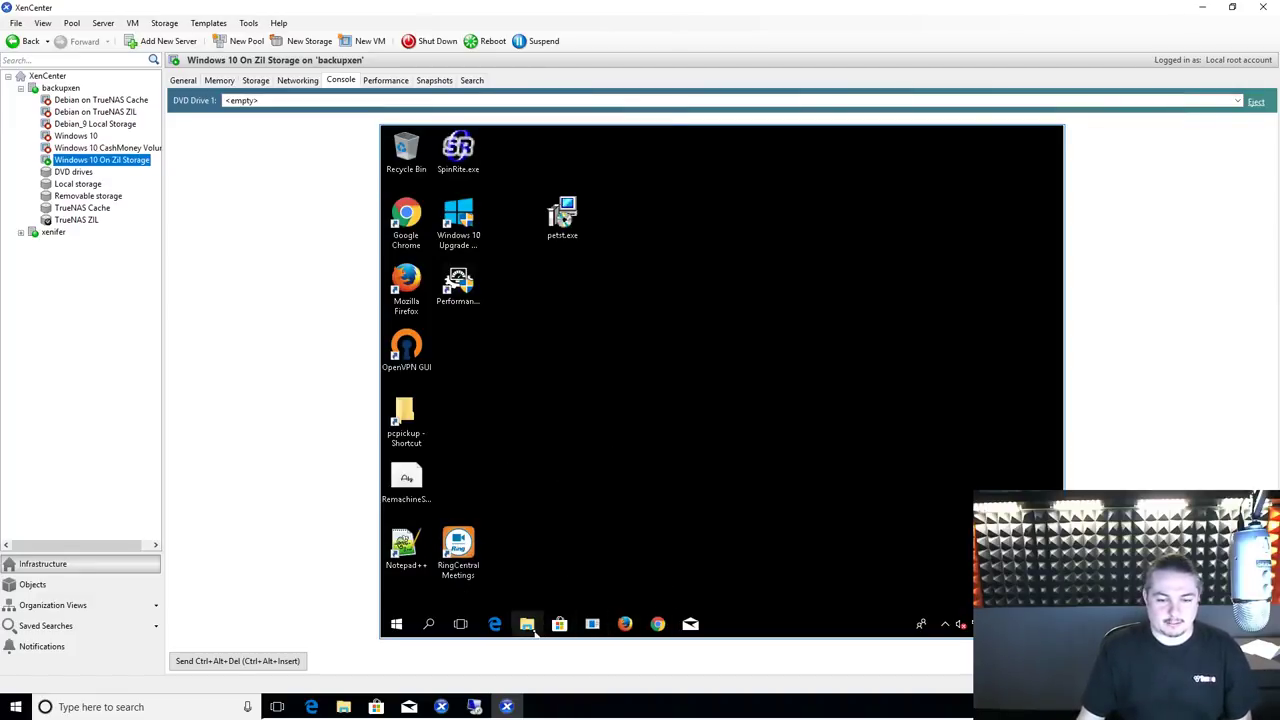
Browse to This PC in the VM's File Explorer to test disk access, then close the window
key("super+e")
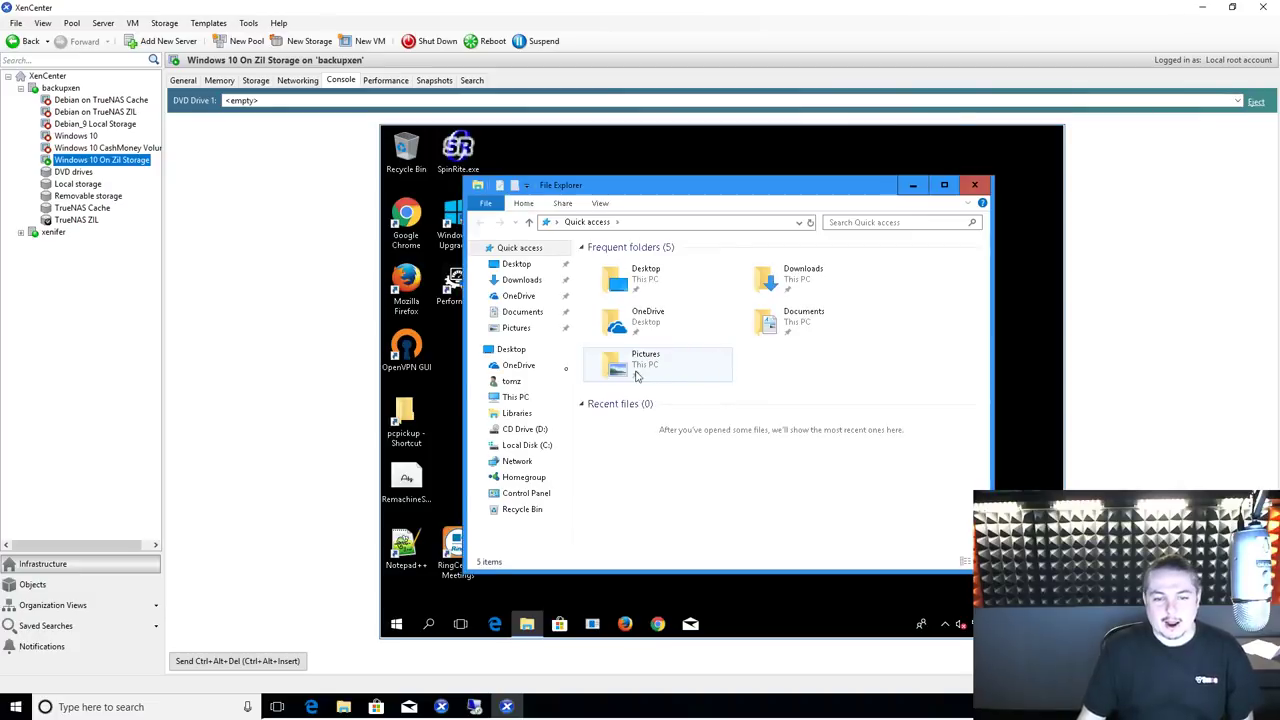
left_click(530, 384)
left_click(515, 397)
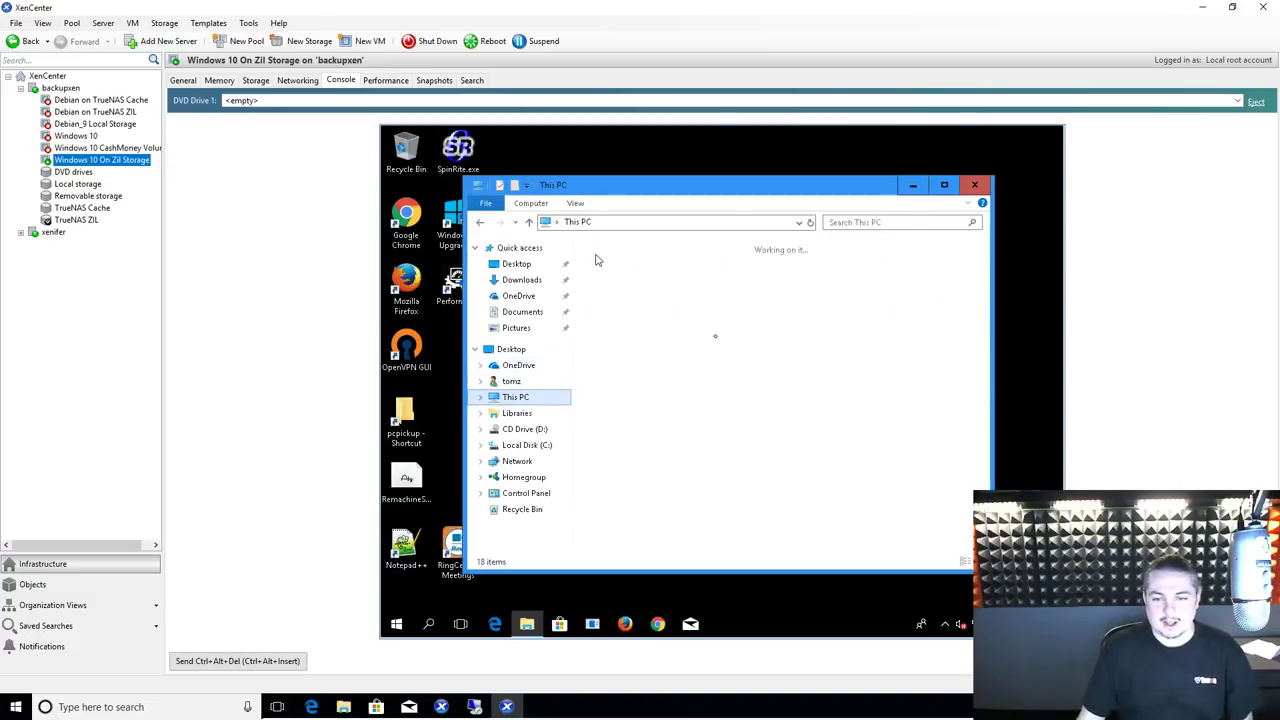
left_click(974, 184)
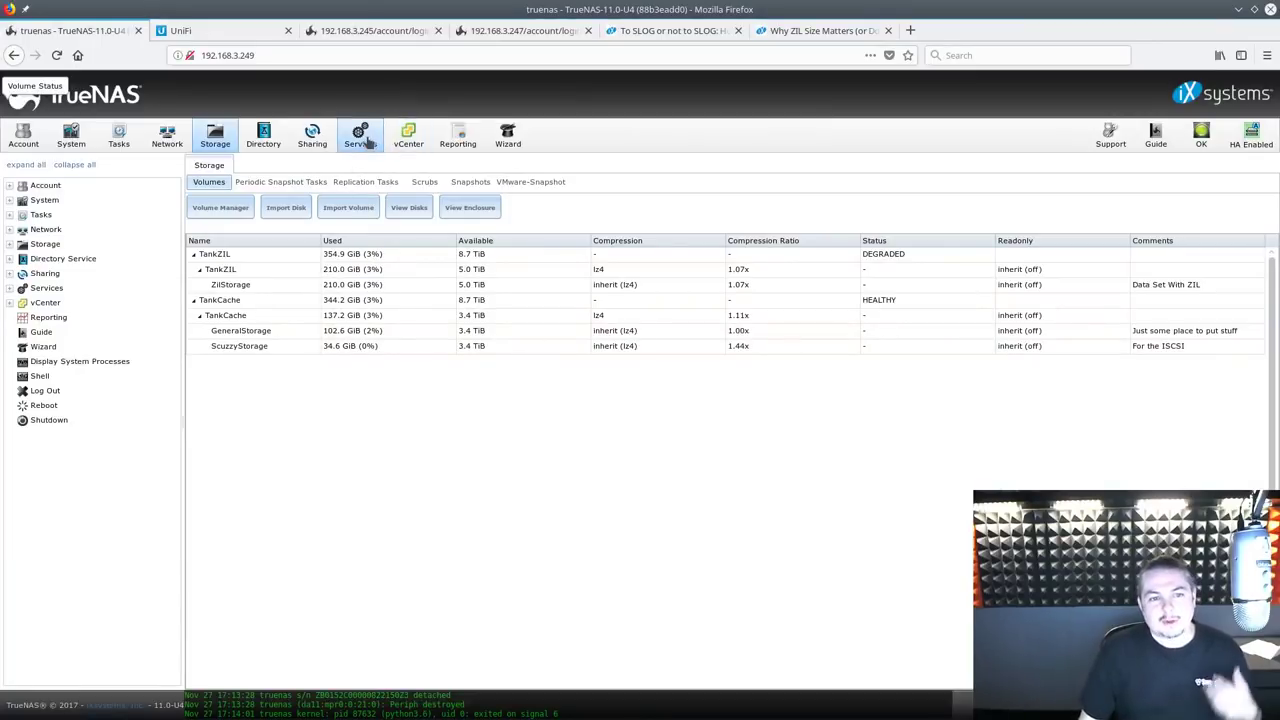
Switch back to TrueNAS in Firefox, review the Proactive Support settings and return to the system information page
left_click(71, 133)
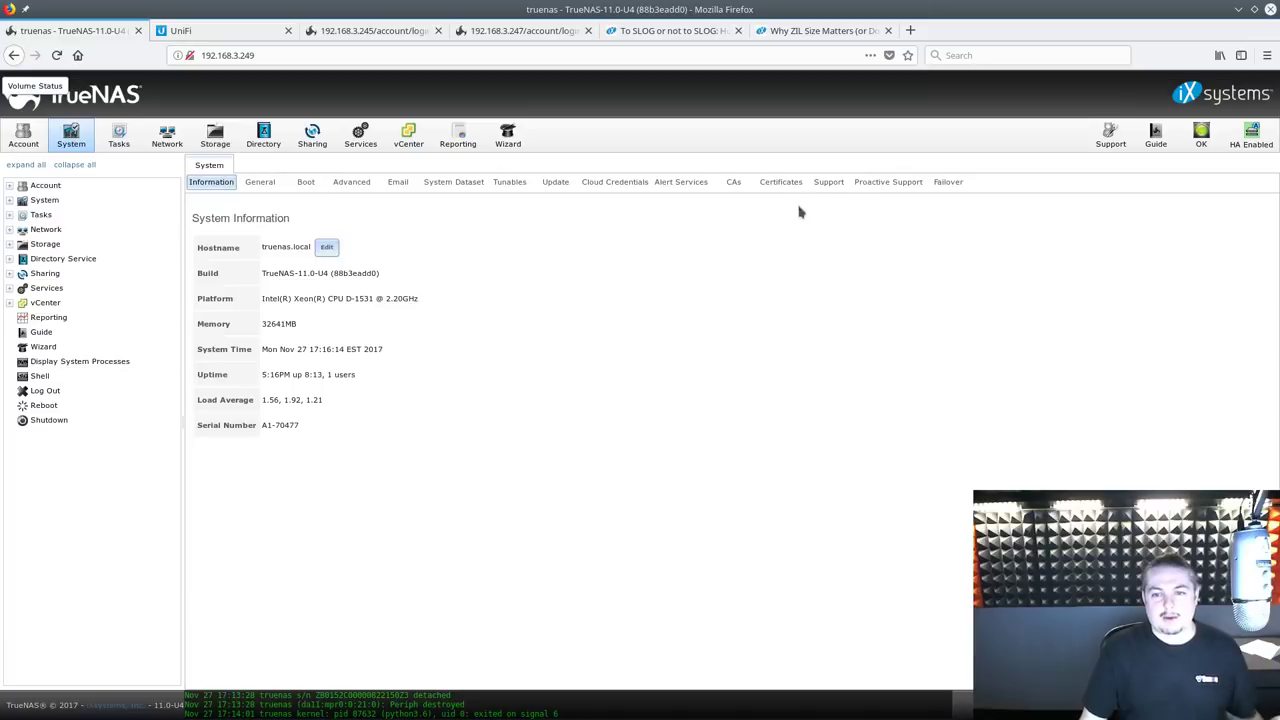
left_click(872, 185)
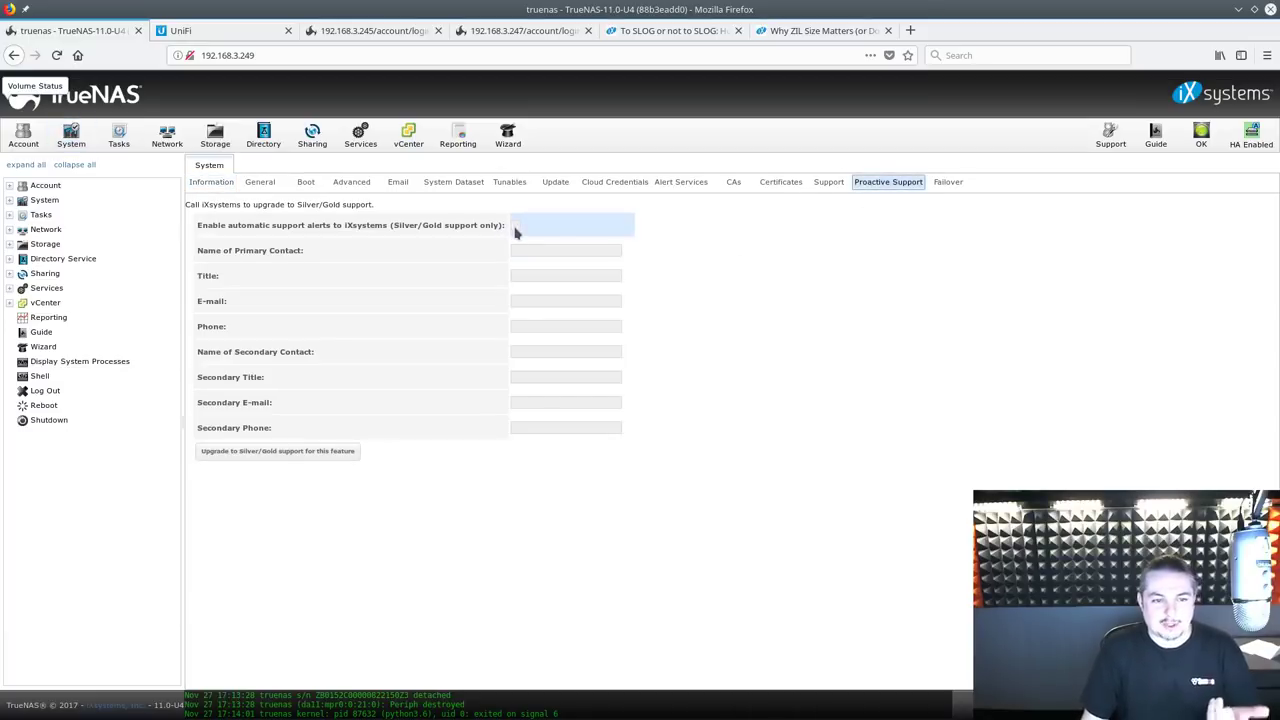
left_click(71, 138)
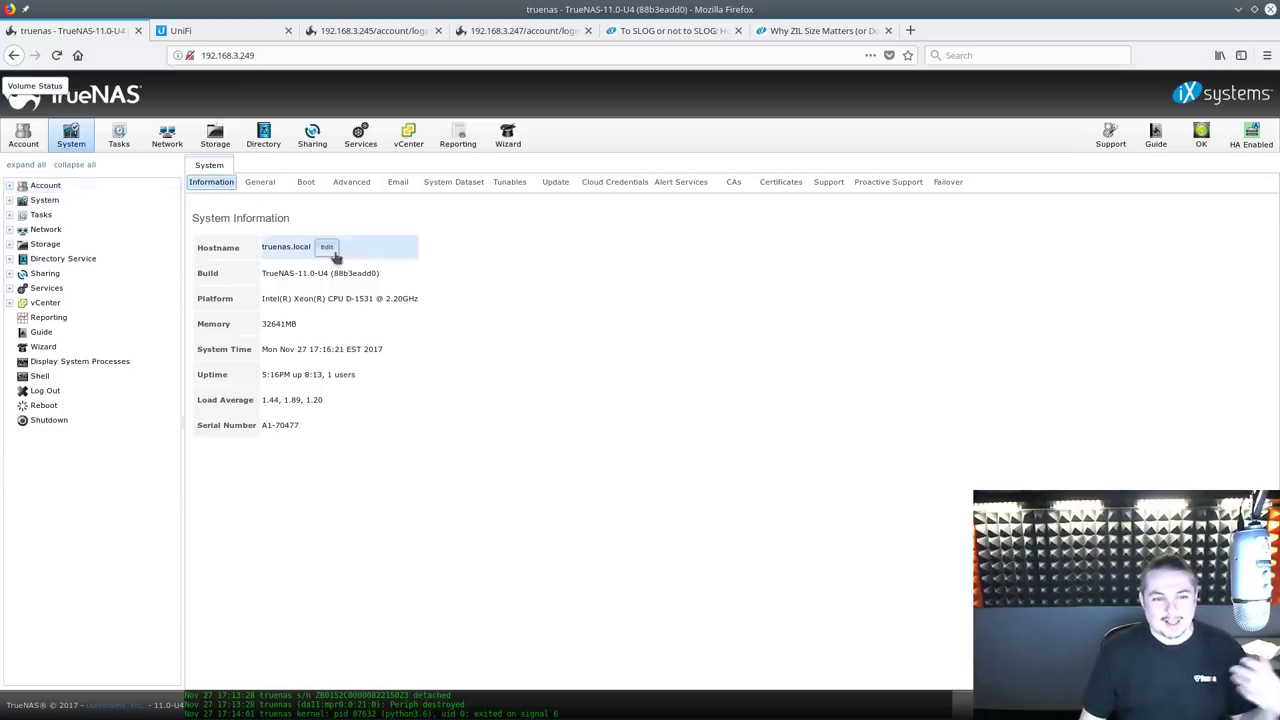
Return to the storage volumes list and look over the TankZIL, ZilStorage and TankCache entries
left_click(220, 143)
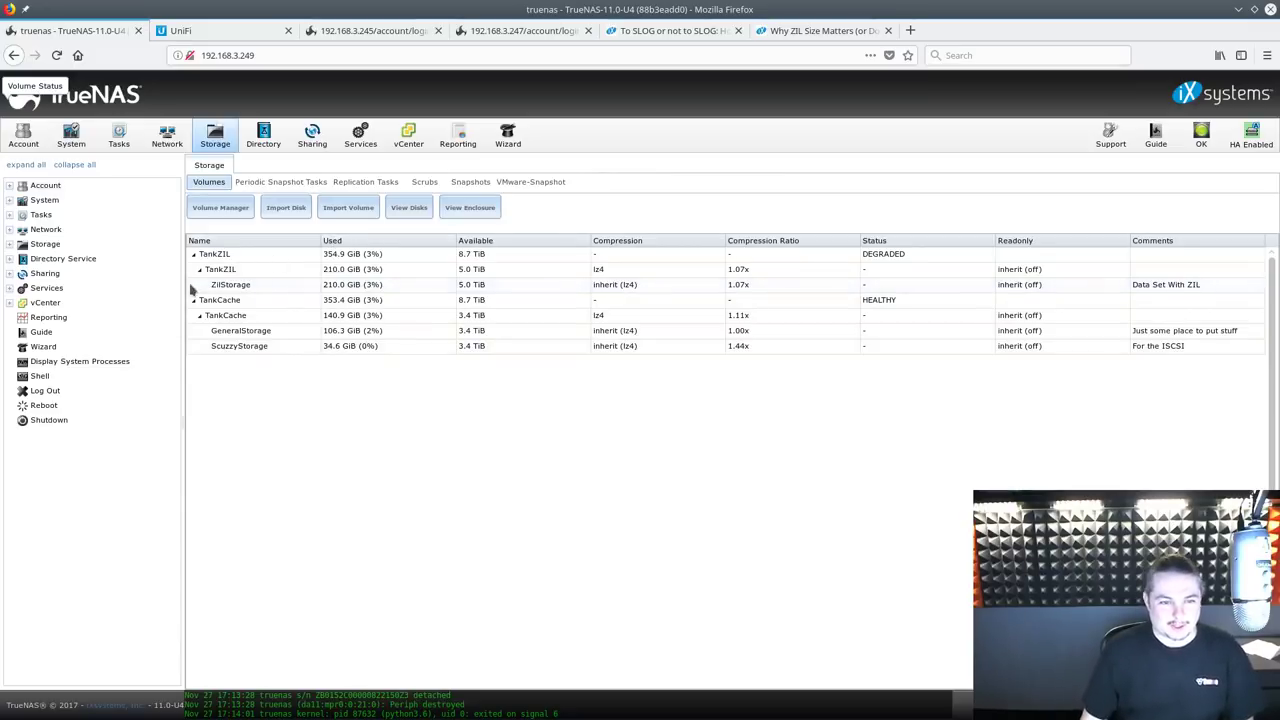
left_click(222, 257)
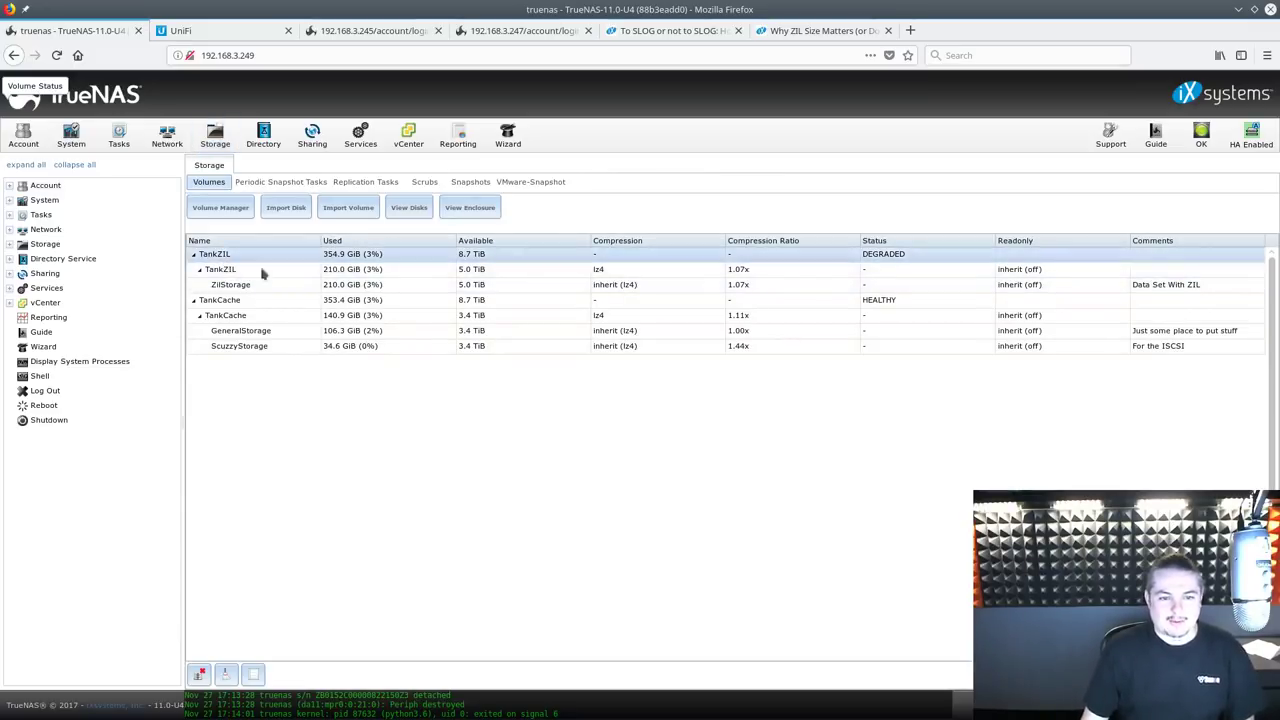
left_click(437, 275)
left_click(481, 286)
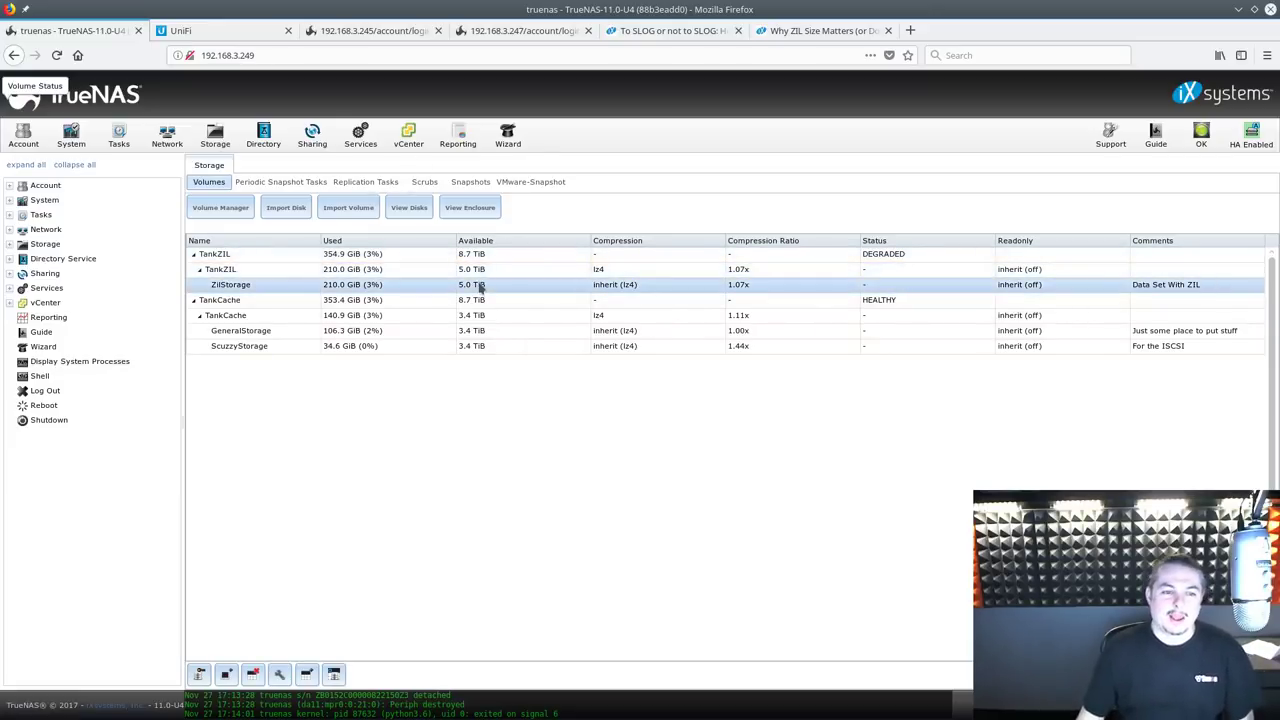
left_click(480, 299)
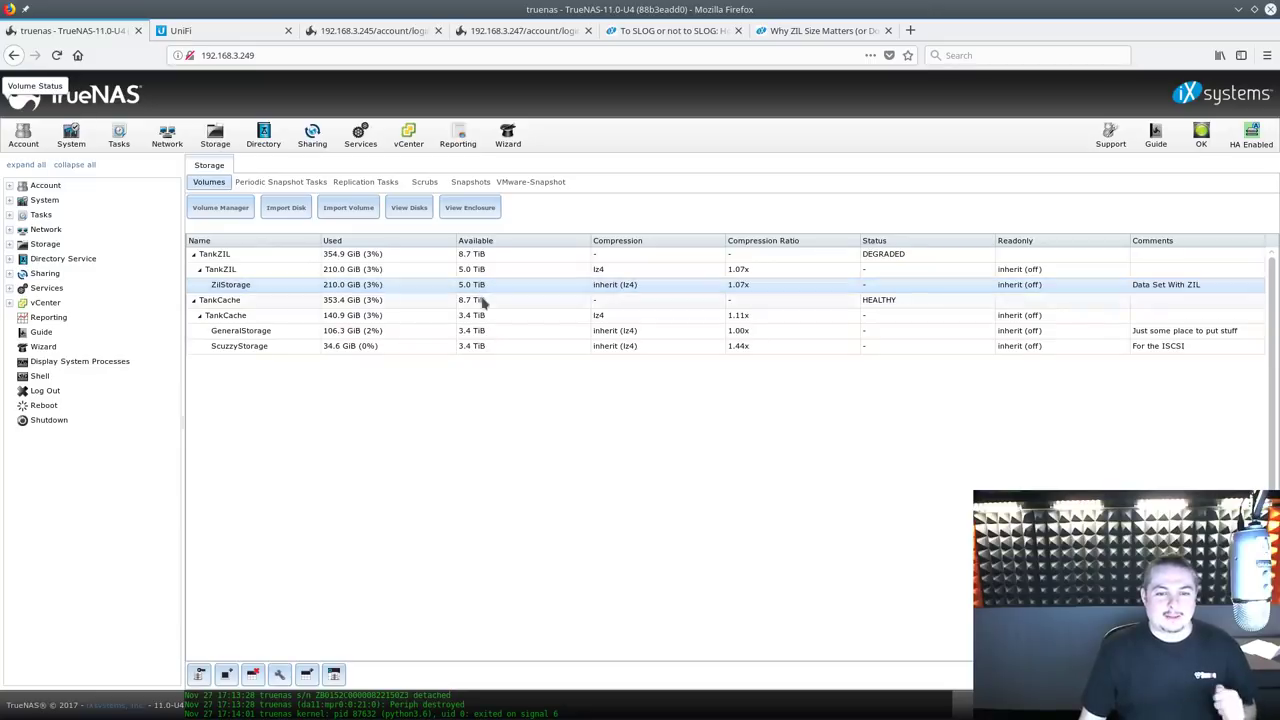
left_click(242, 318)
key("Up")
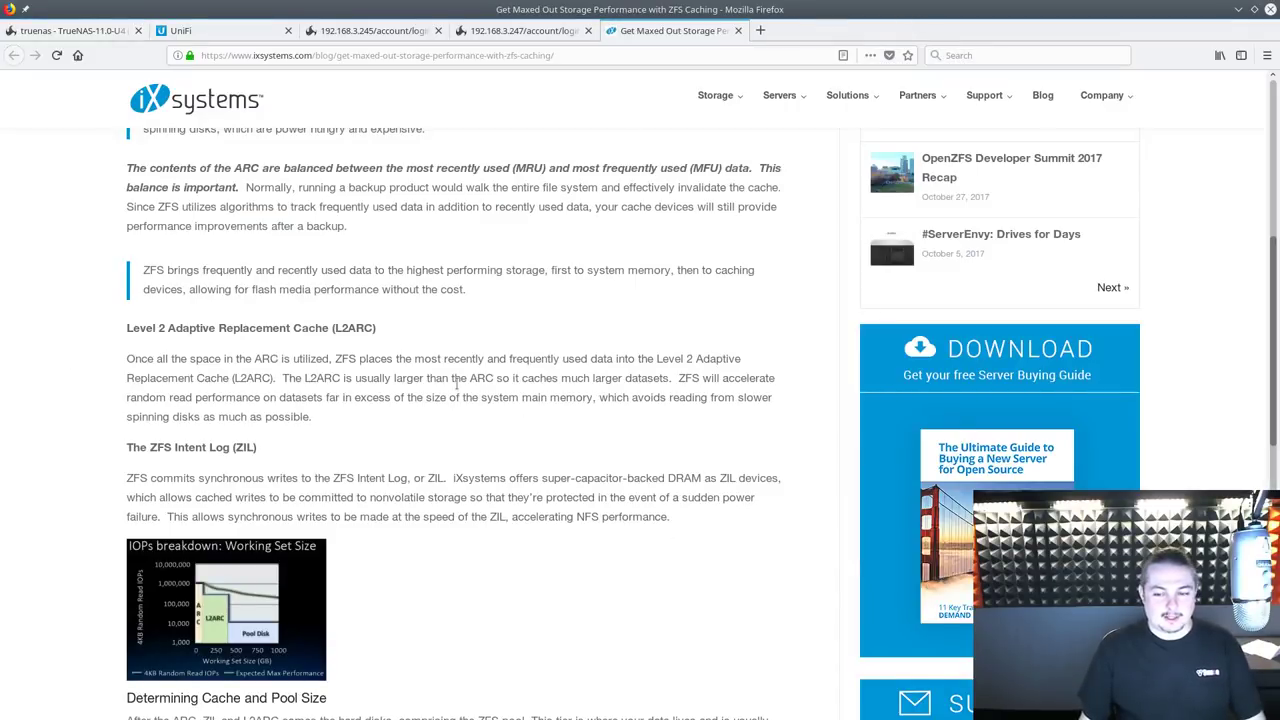
Leave the ZFS caching article and check the log device da11p1 in the TankZIL volume status
left_click(113, 32)
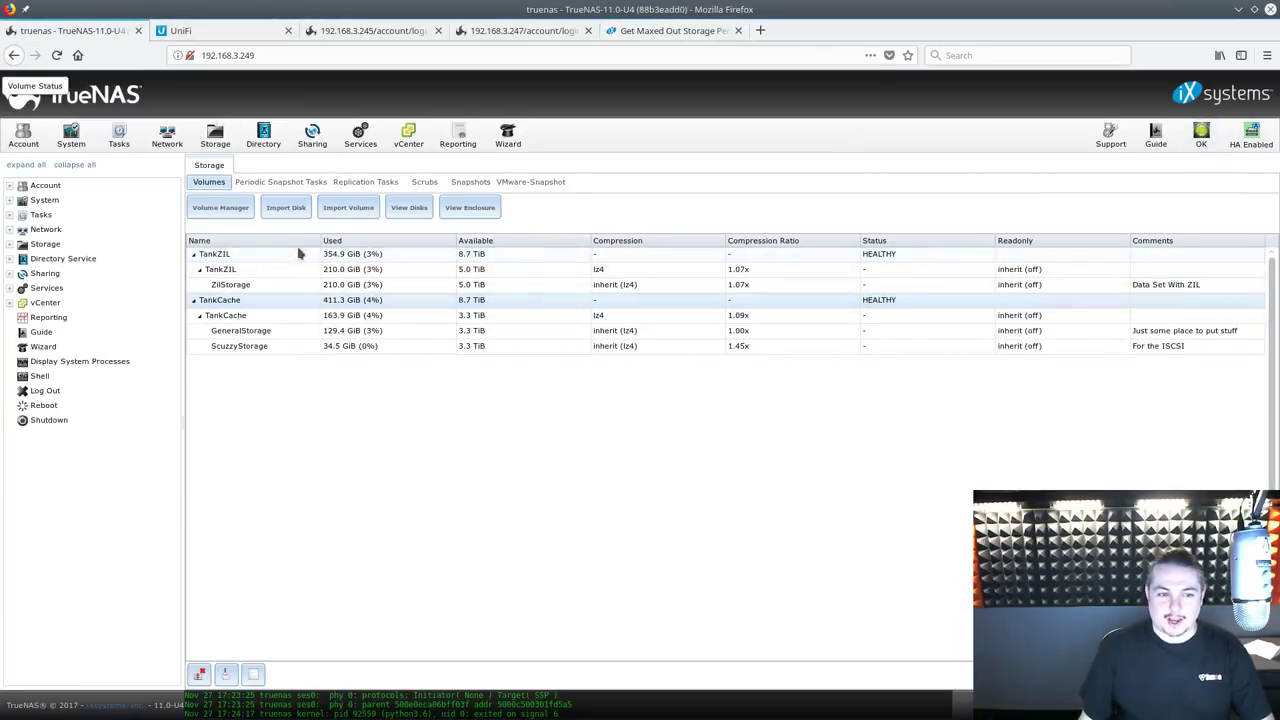
left_click(227, 677)
left_click(289, 381)
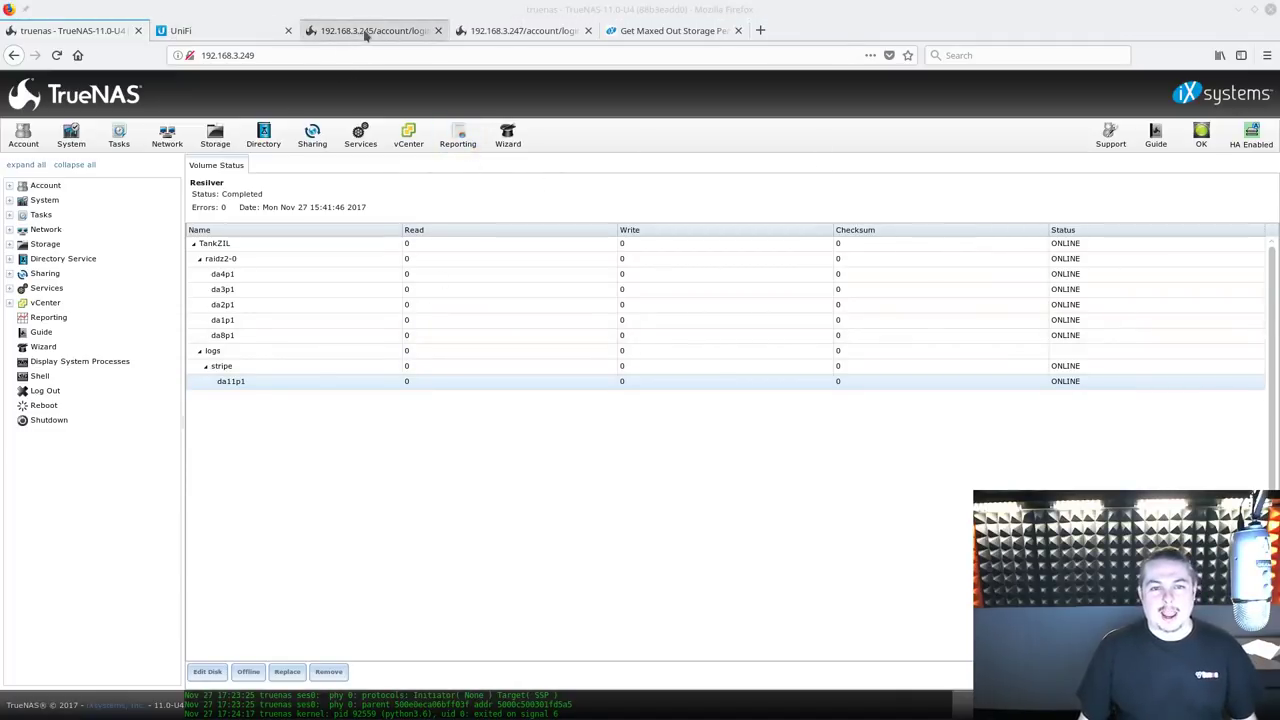
Switch to XenCenter and shut down the Windows 10 On Zil Storage VM, confirming the shutdown
double_click(638, 6)
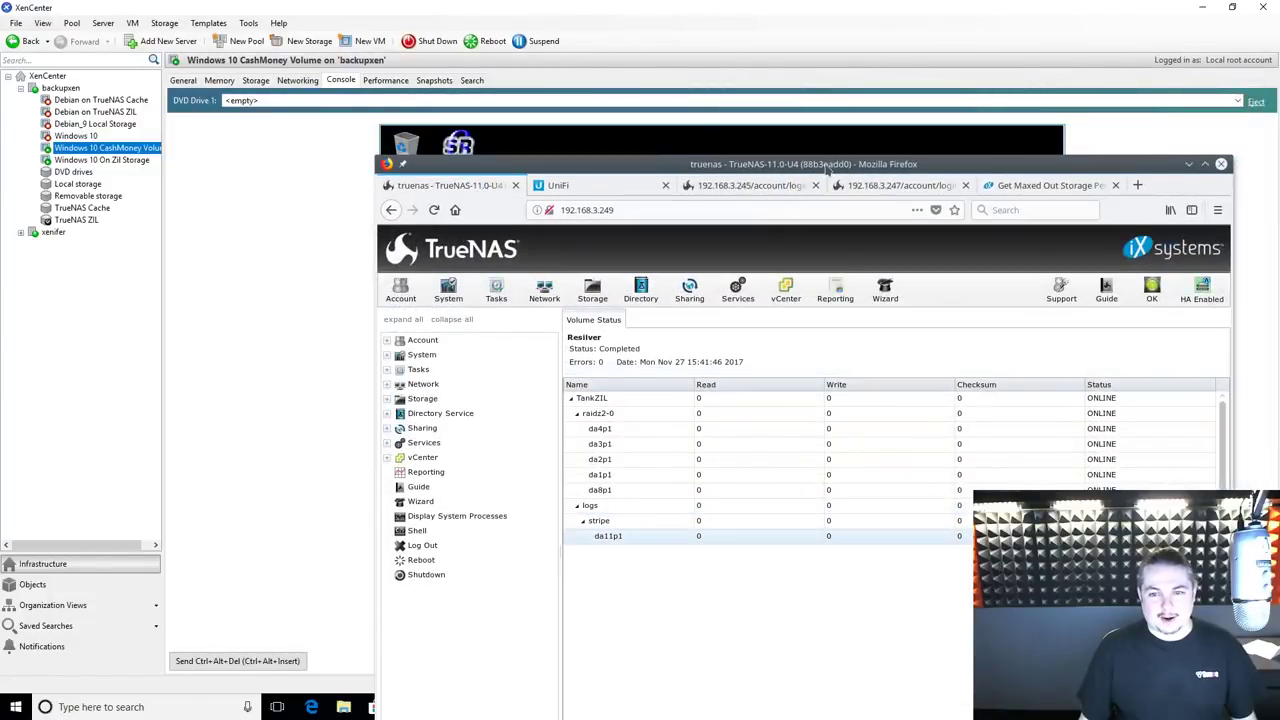
key("super+Down")
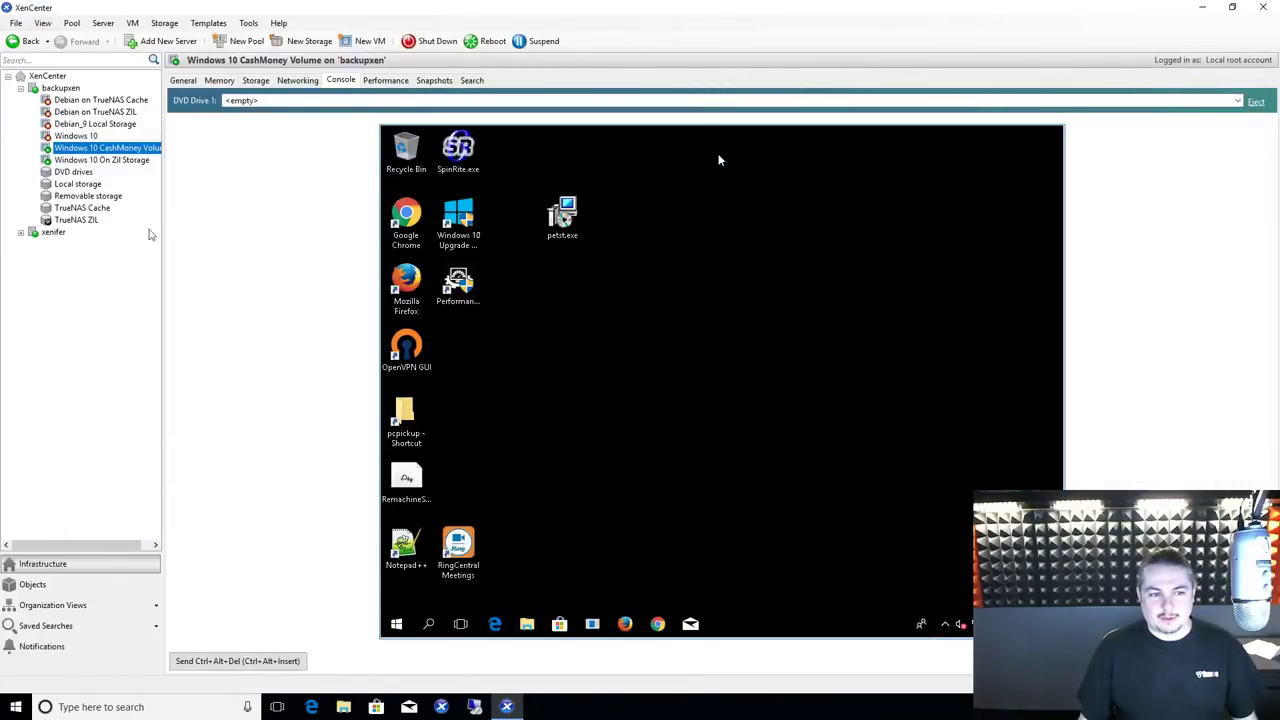
left_click(149, 160)
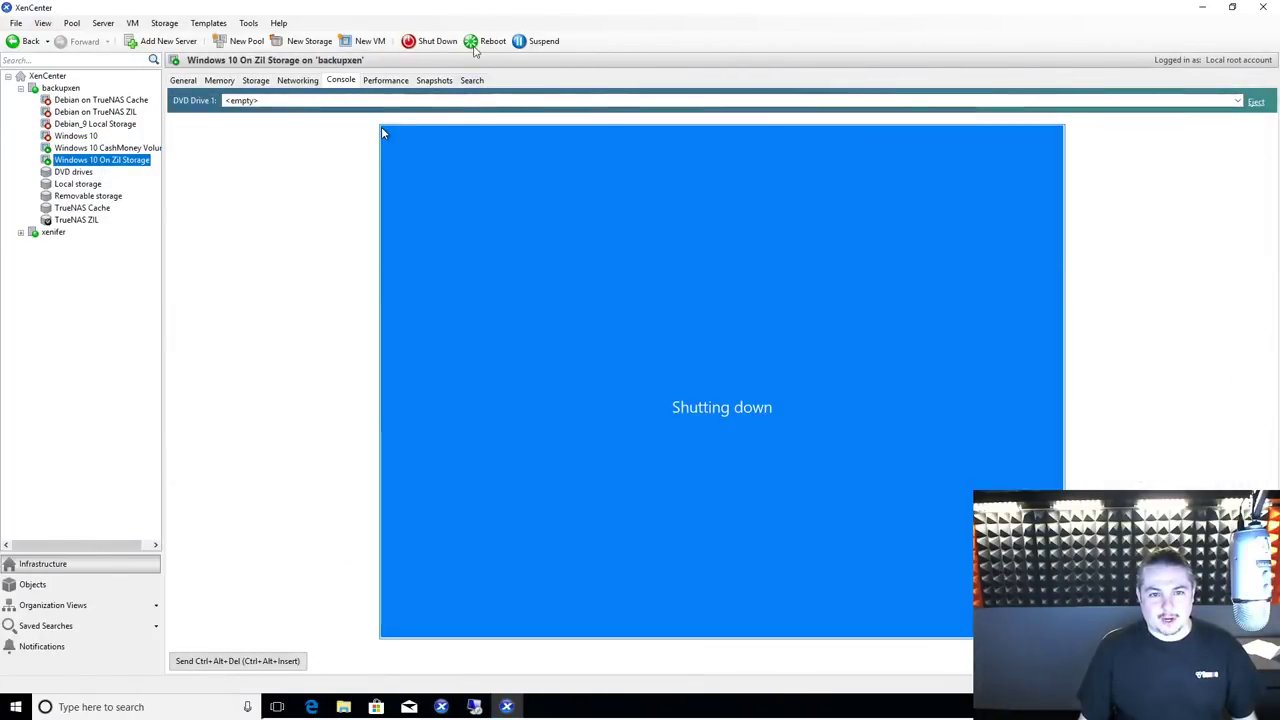
left_click(430, 41)
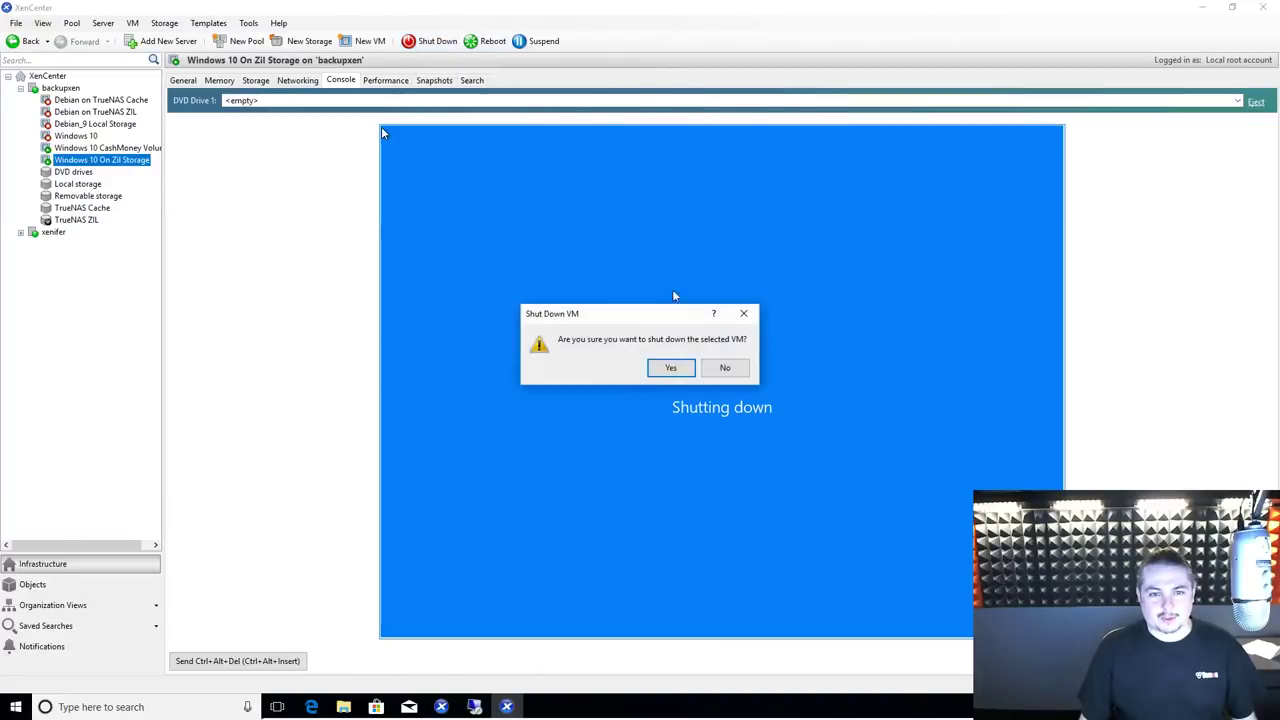
left_click(672, 369)
Widen the resource tree, view the Windows 10 CashMoney Volume VM, and inspect the TrueNAS Cache storage's virtual disks and general properties
left_click(112, 148)
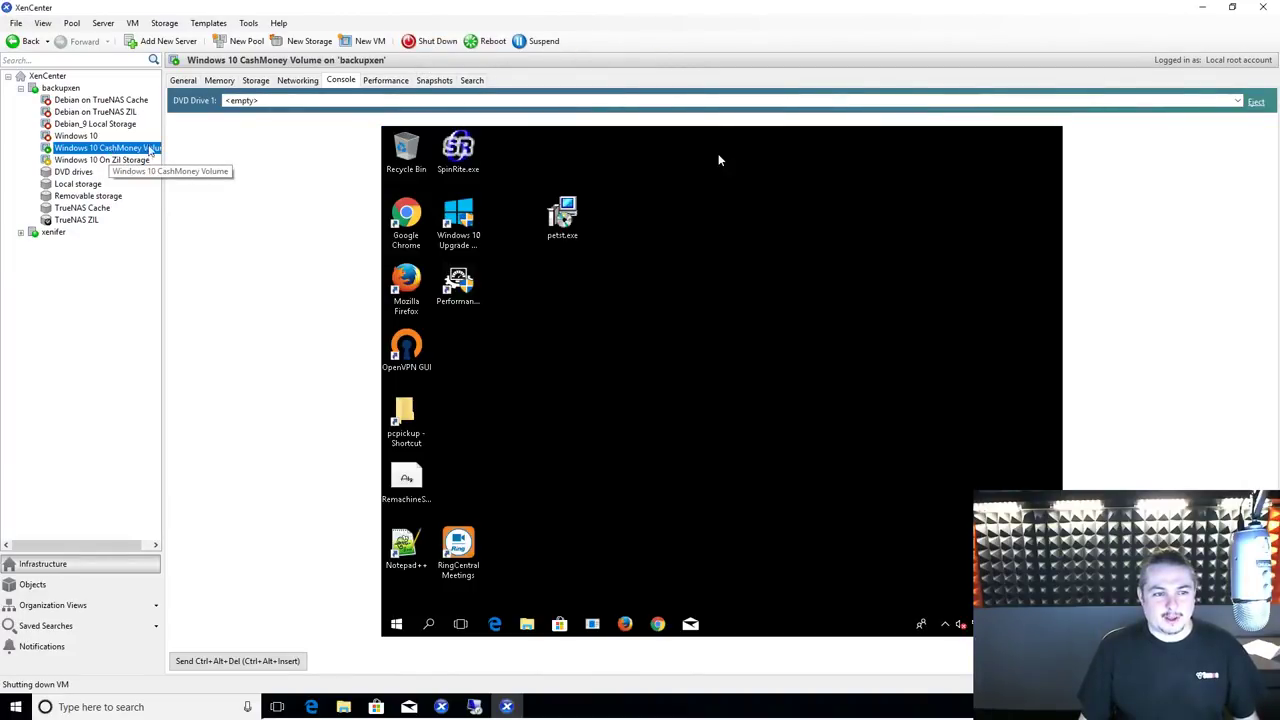
left_click_drag(163, 150, 259, 150)
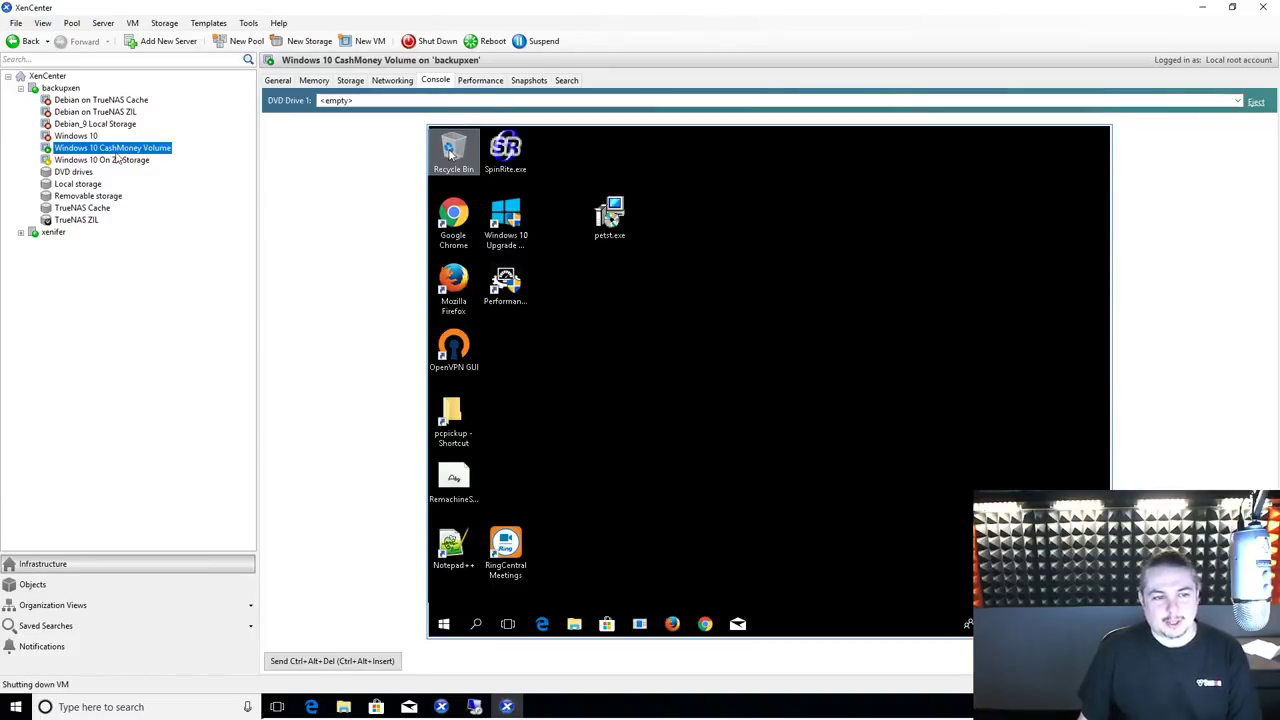
left_click(91, 207)
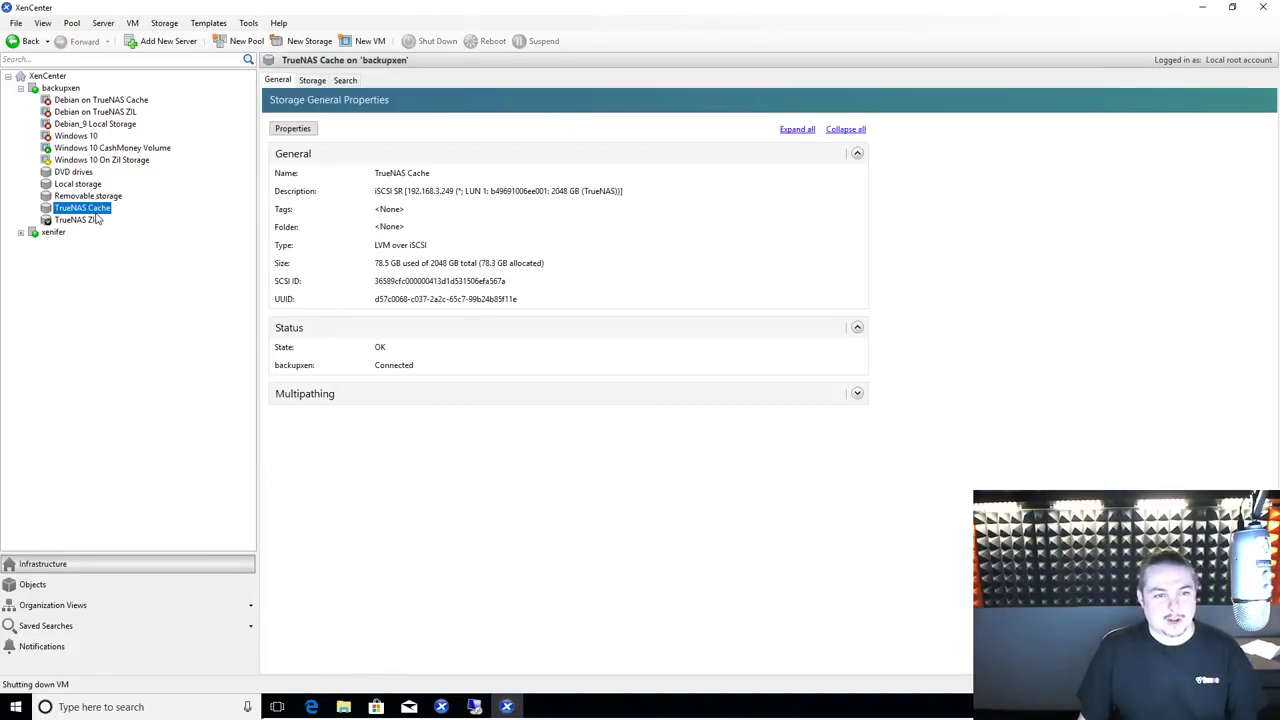
left_click(313, 80)
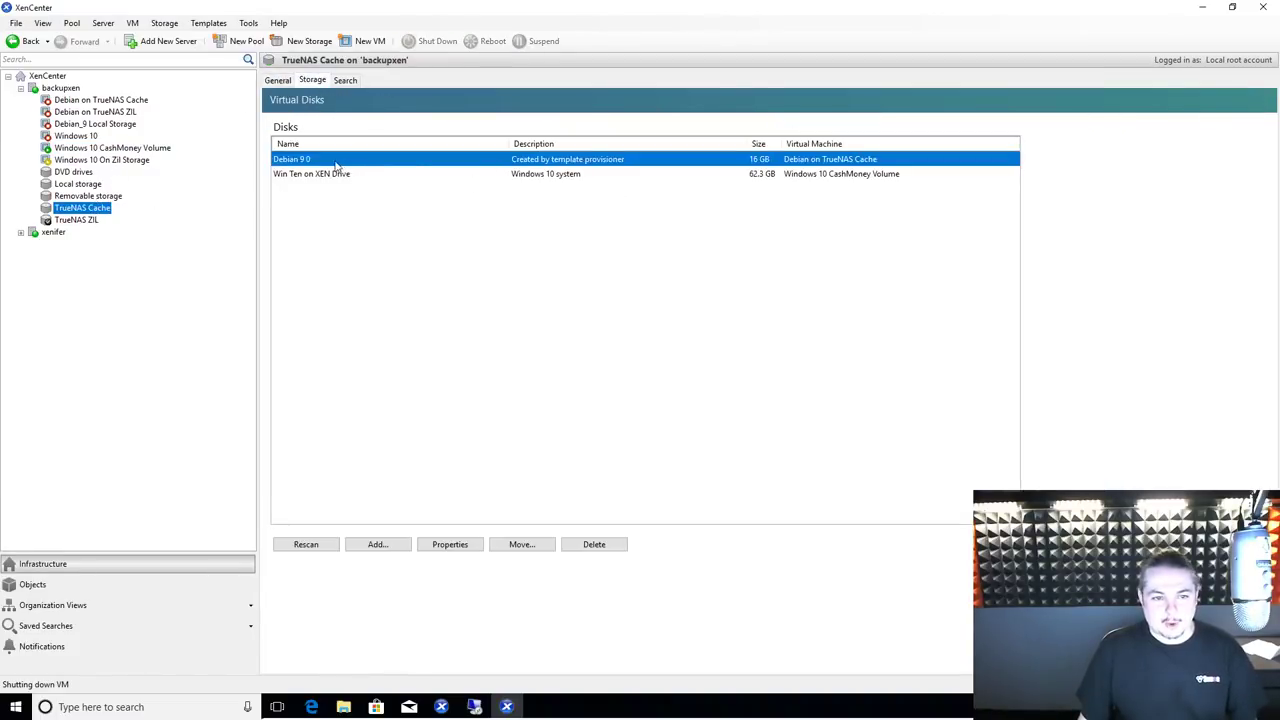
left_click(278, 80)
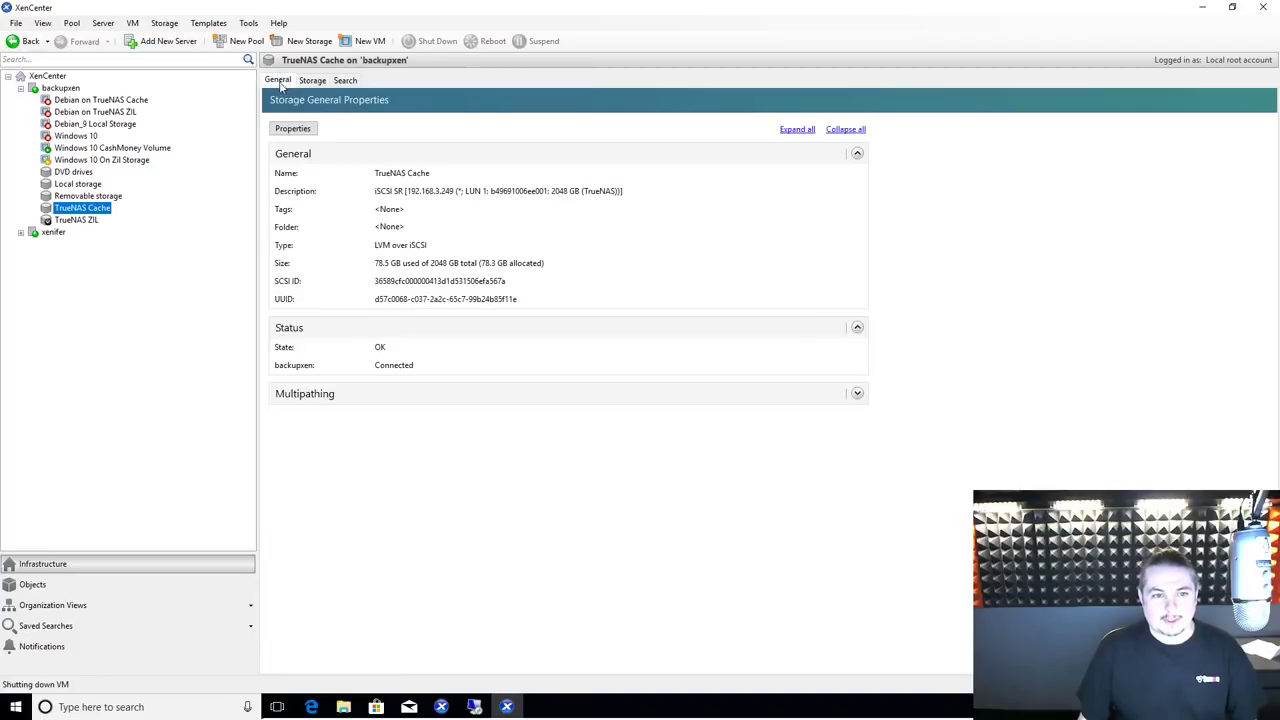
left_click(447, 195)
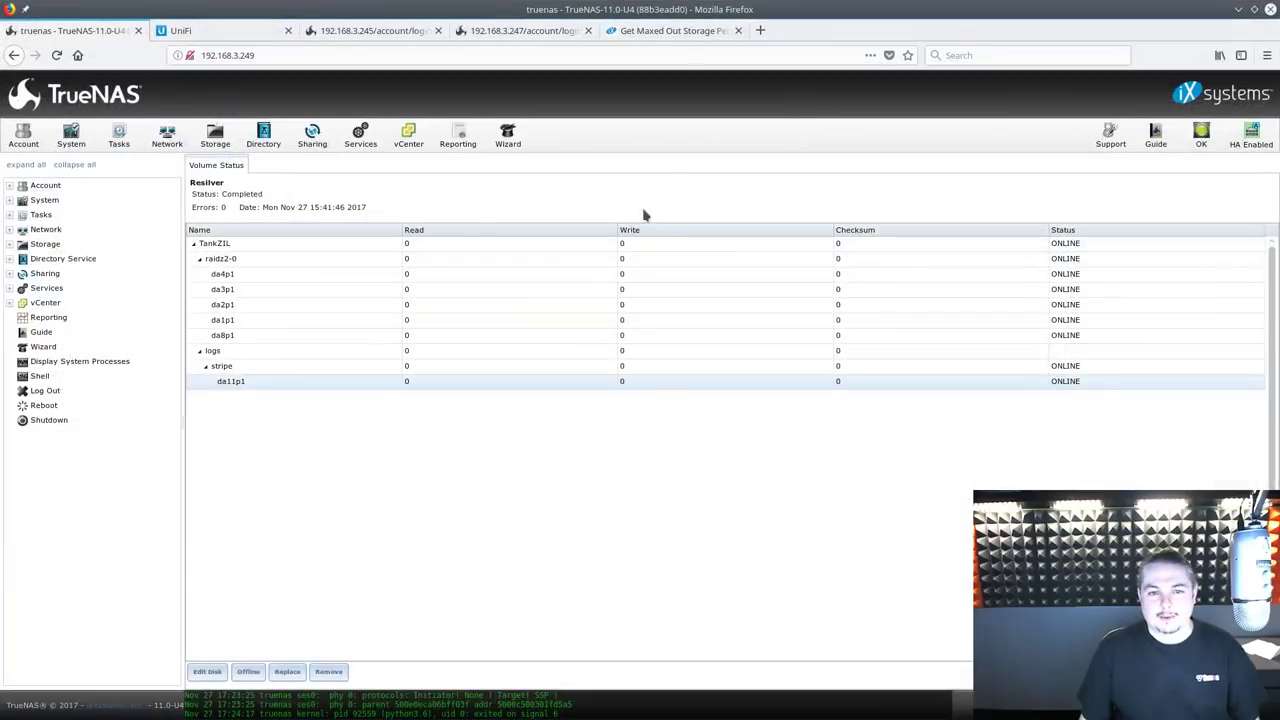
Open the iSCSI extents list and check the file paths of the CacheVolume and ZilVolume extents
left_click(358, 145)
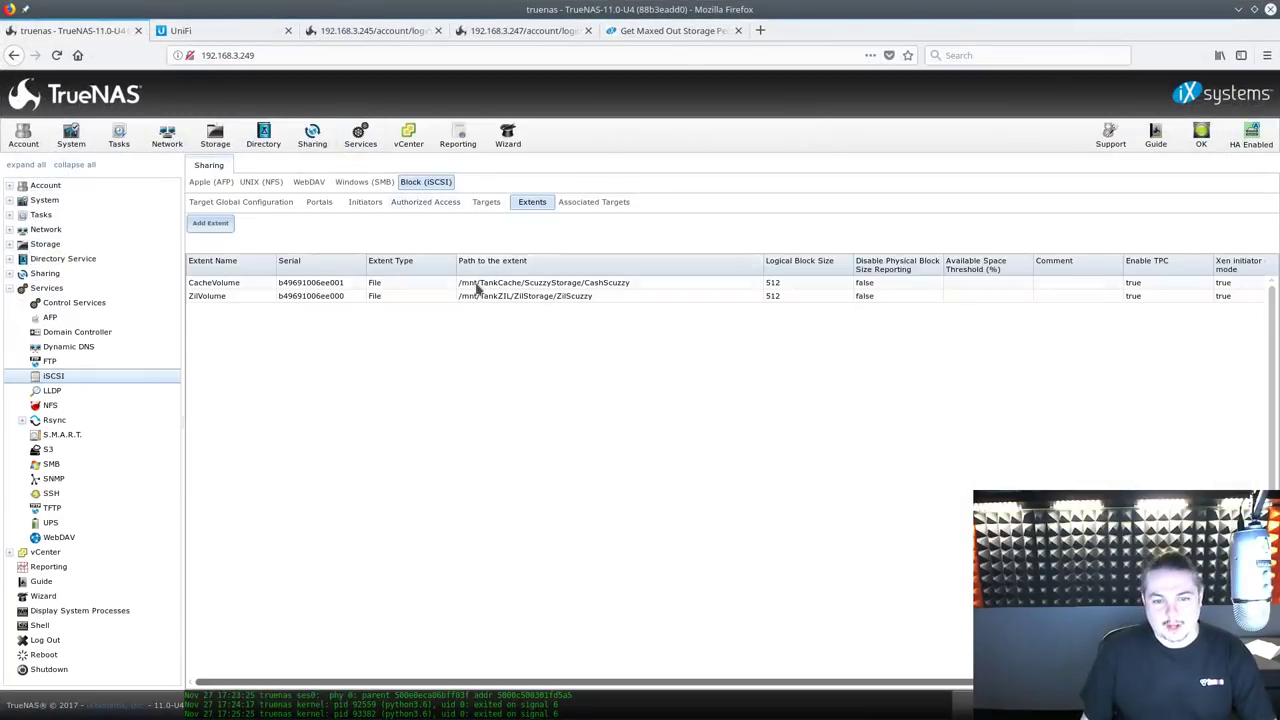
left_click(477, 285)
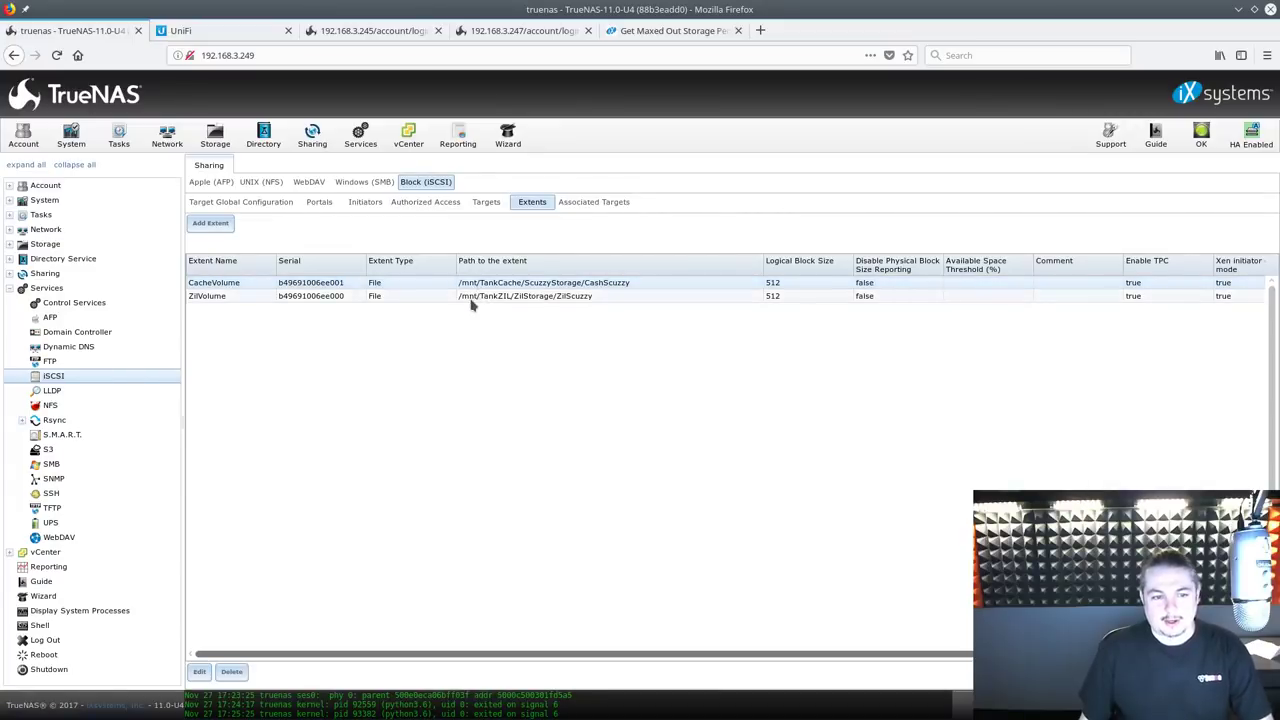
left_click(231, 296)
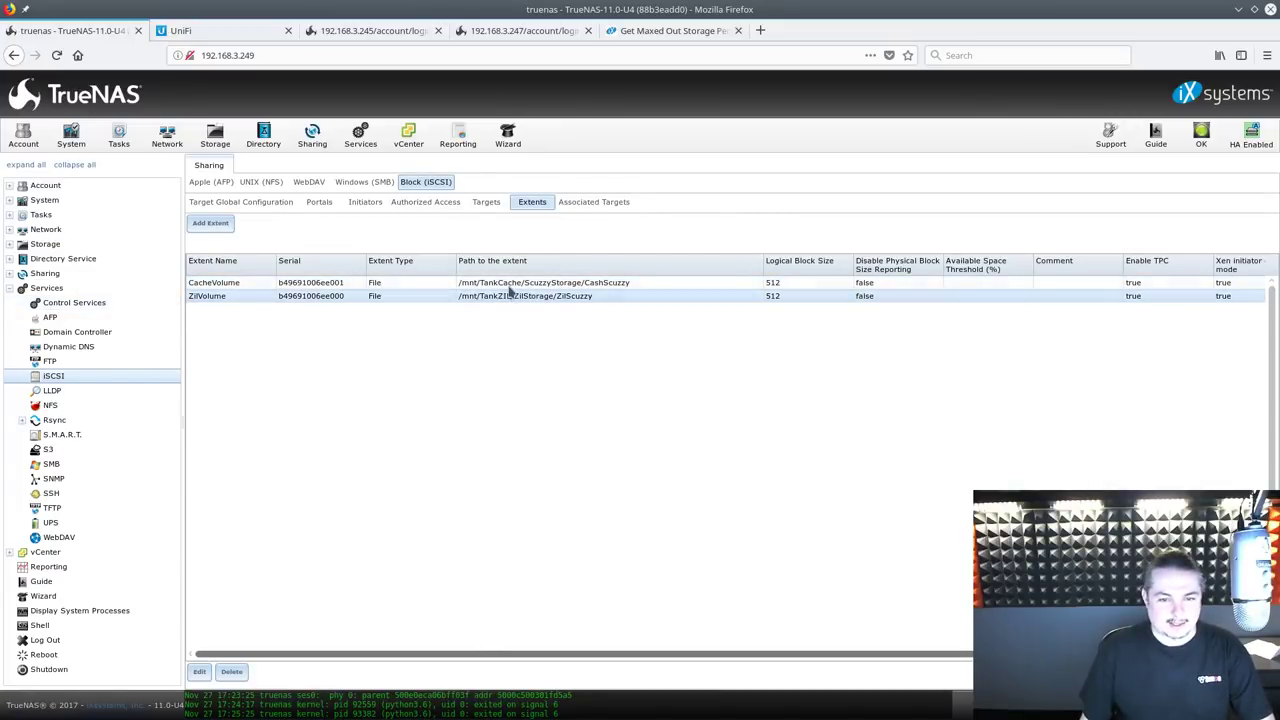
left_click(508, 287)
Return to the storage volumes list and compare the TankZIL and TankCache volumes
left_click(215, 137)
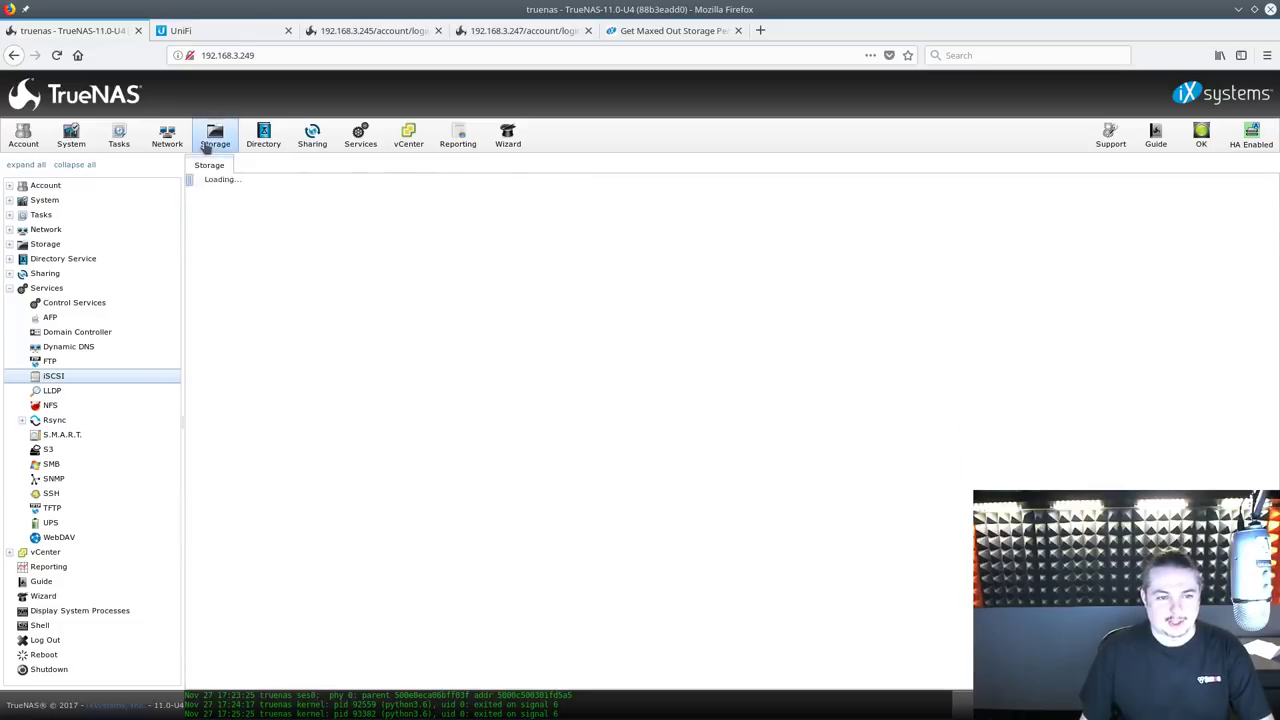
left_click(243, 259)
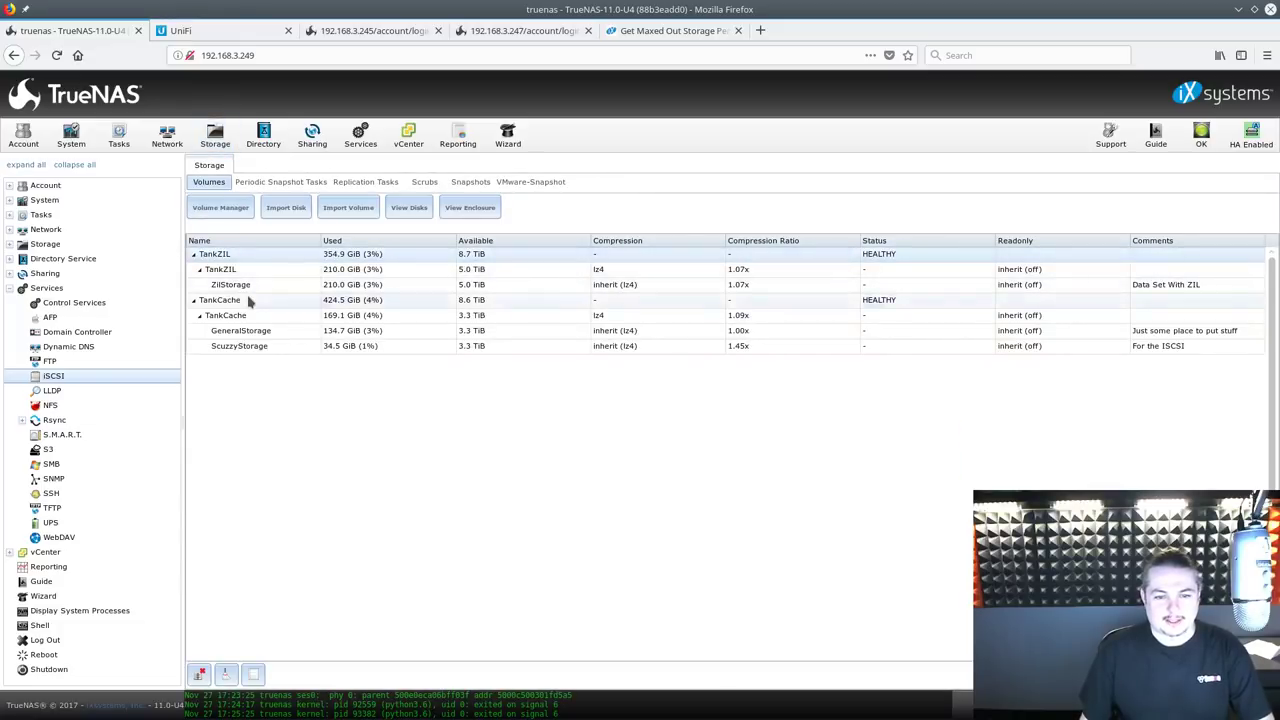
left_click(250, 302)
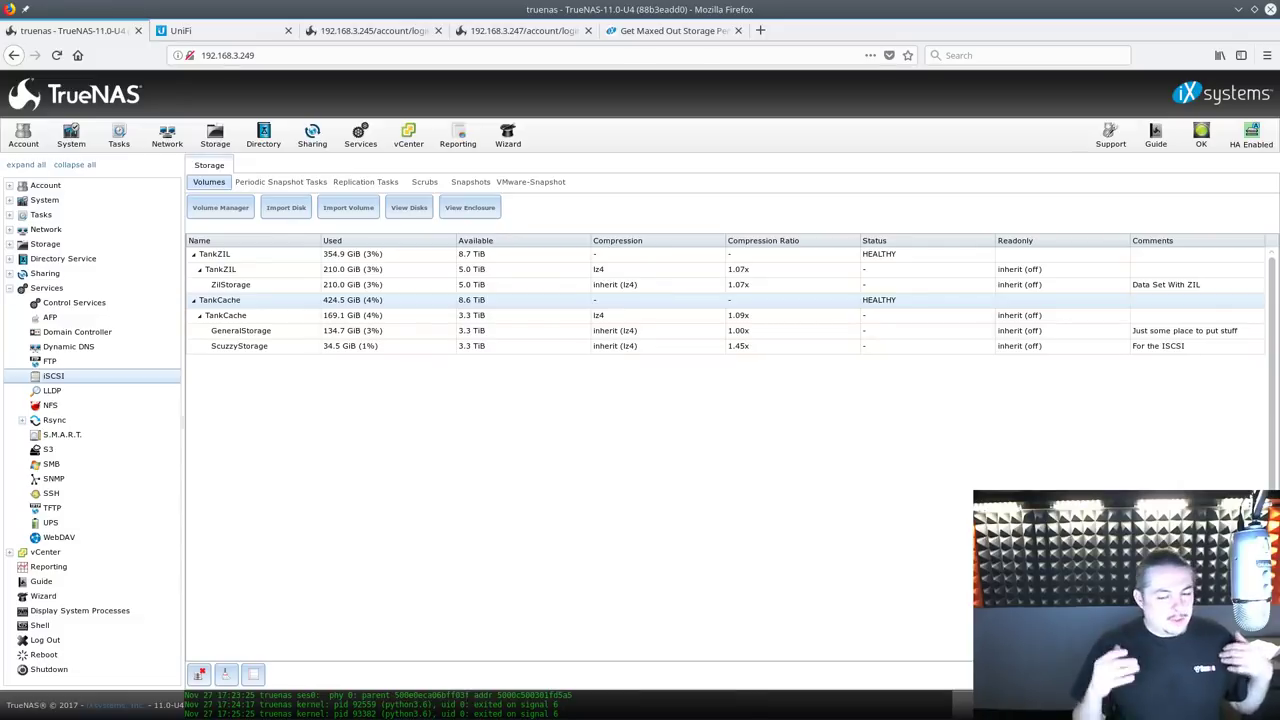
Read the Level 2 Adaptive Replacement Cache (L2ARC) section of the ZFS caching article
left_click(650, 31)
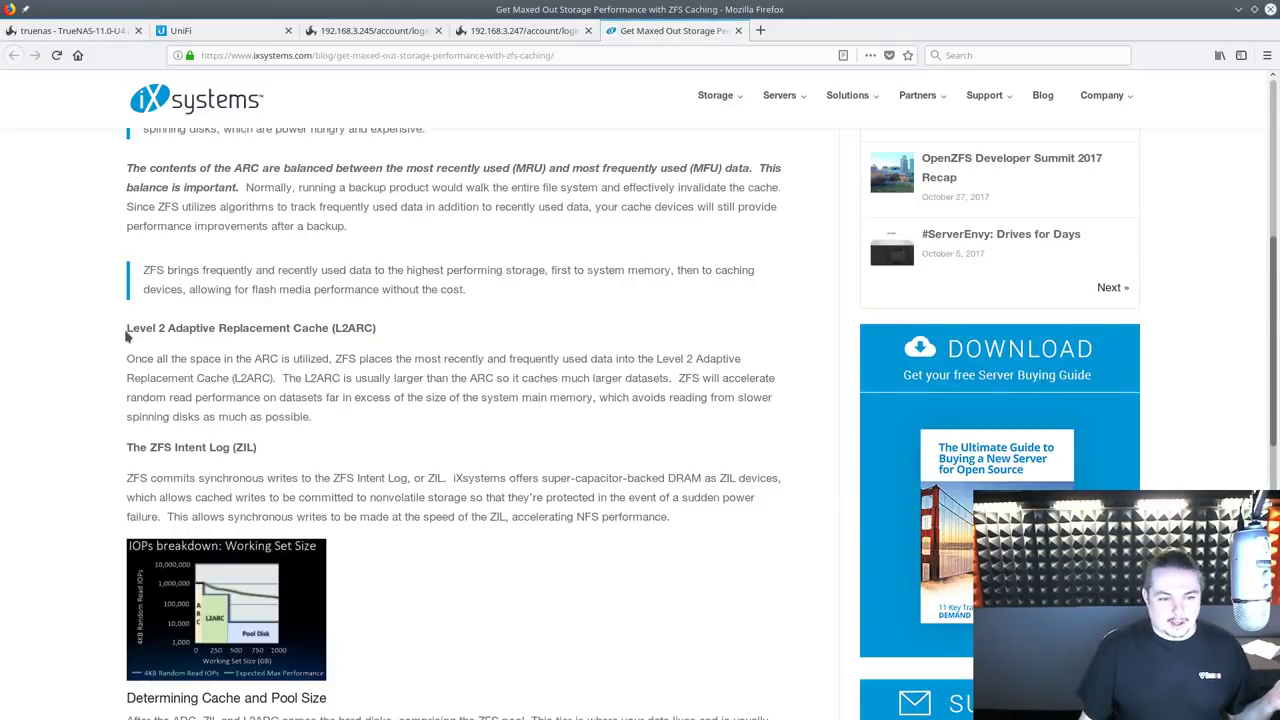
left_click_drag(126, 337, 420, 340)
left_click(305, 336)
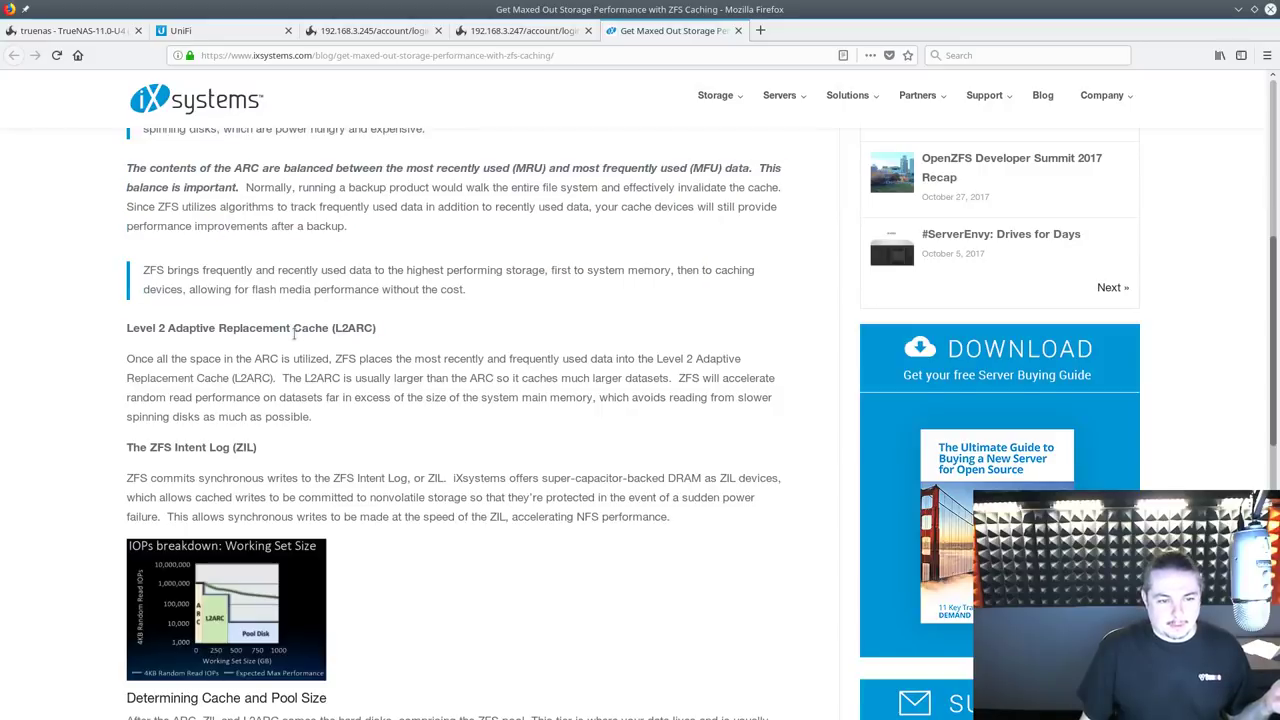
left_click_drag(189, 358, 295, 356)
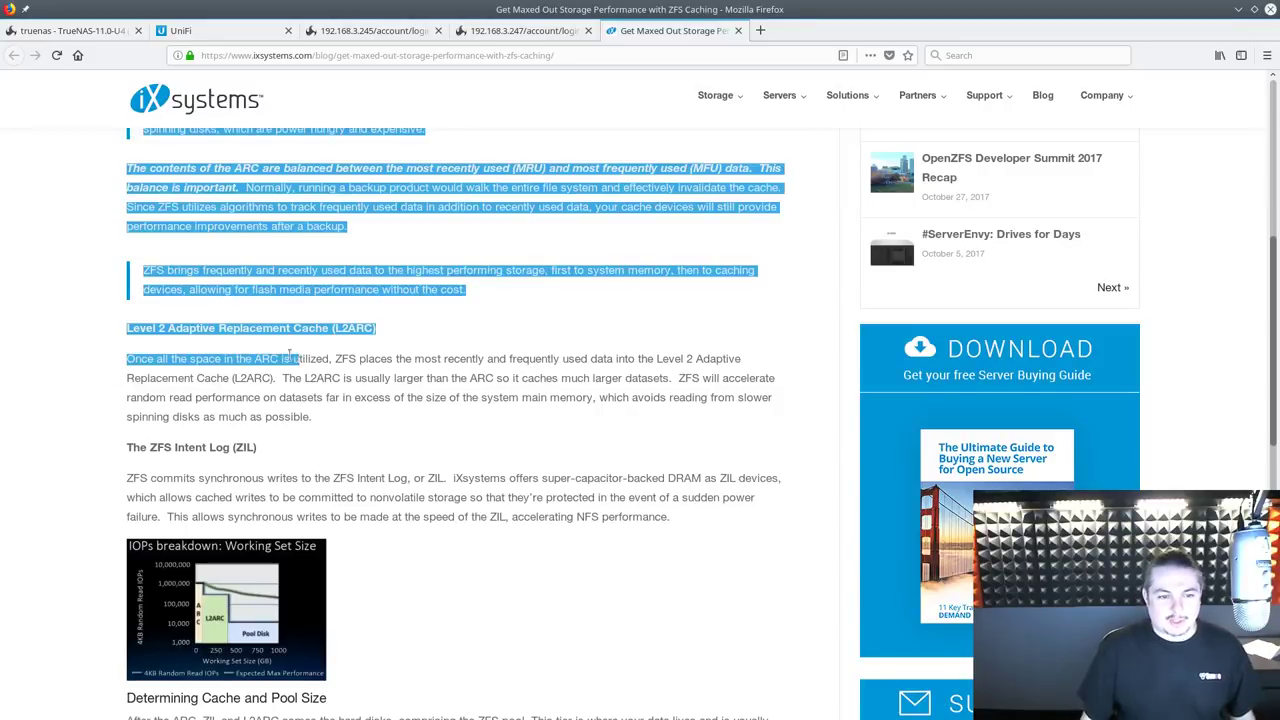
left_click(346, 376)
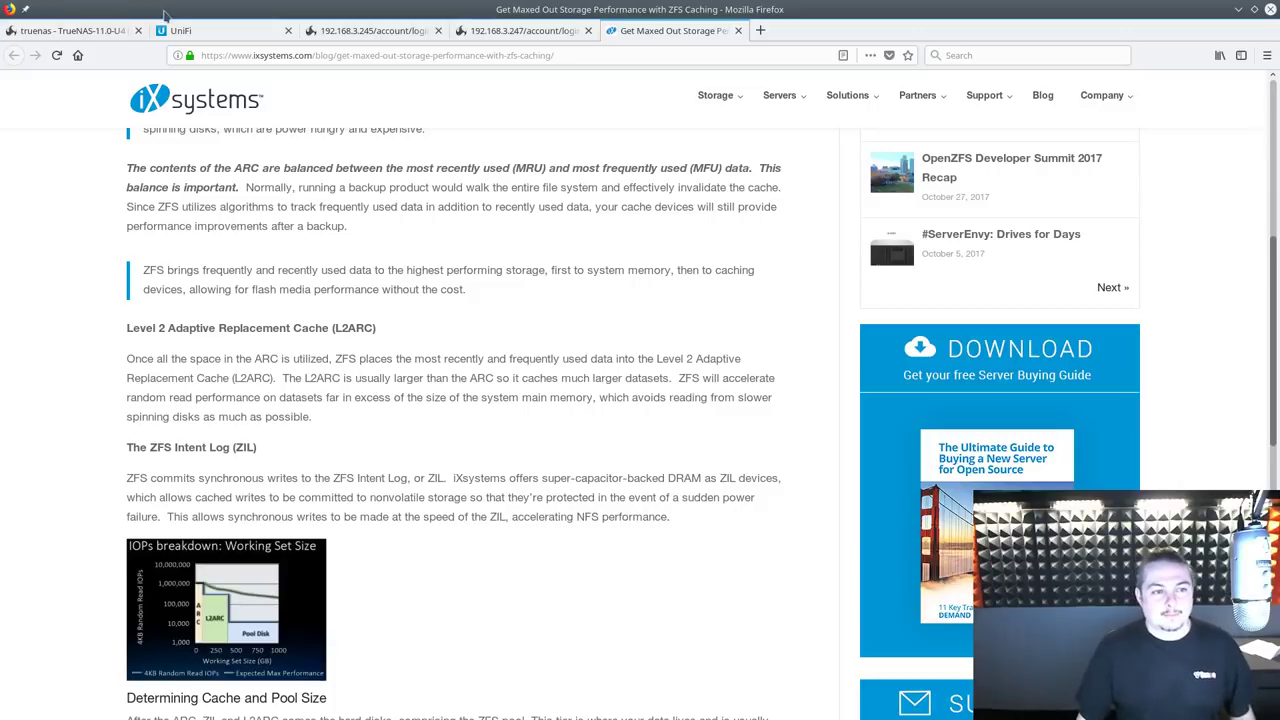
Return to TrueNAS, open TankCache's volume status, and examine its raidz3-0 disks and cache device group
left_click(100, 32)
left_click(251, 305)
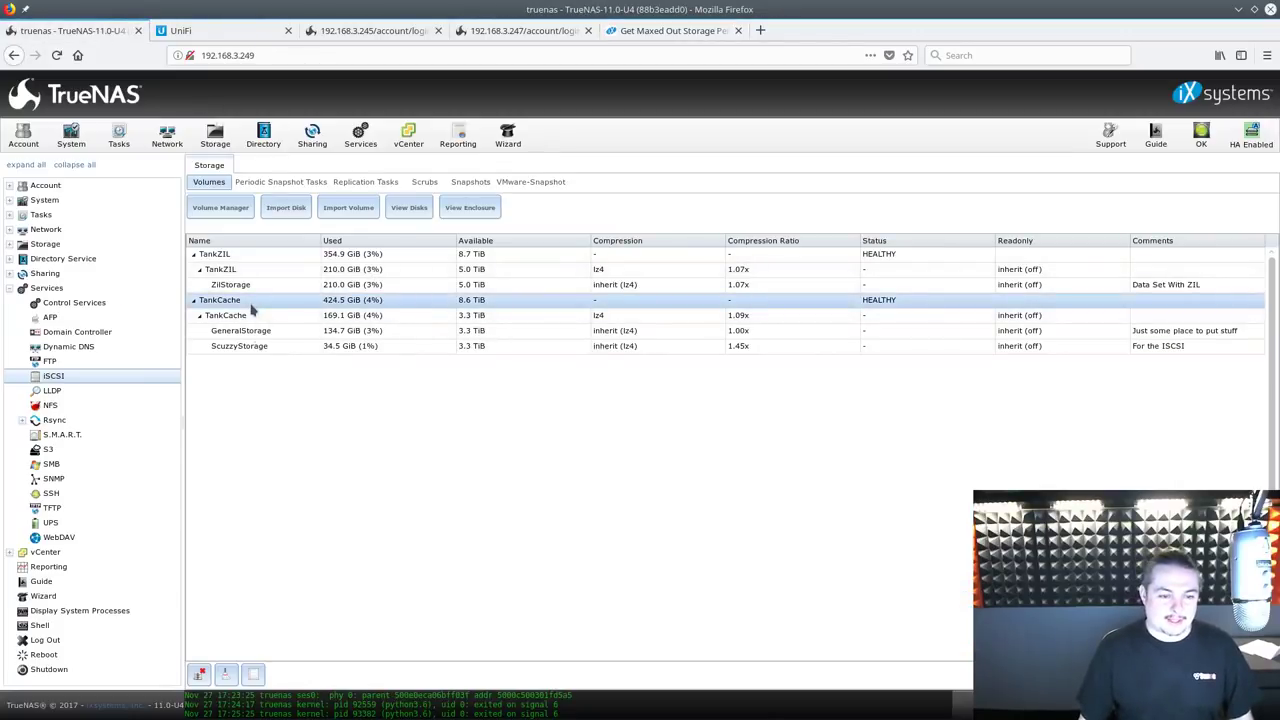
left_click(256, 677)
left_click(274, 350)
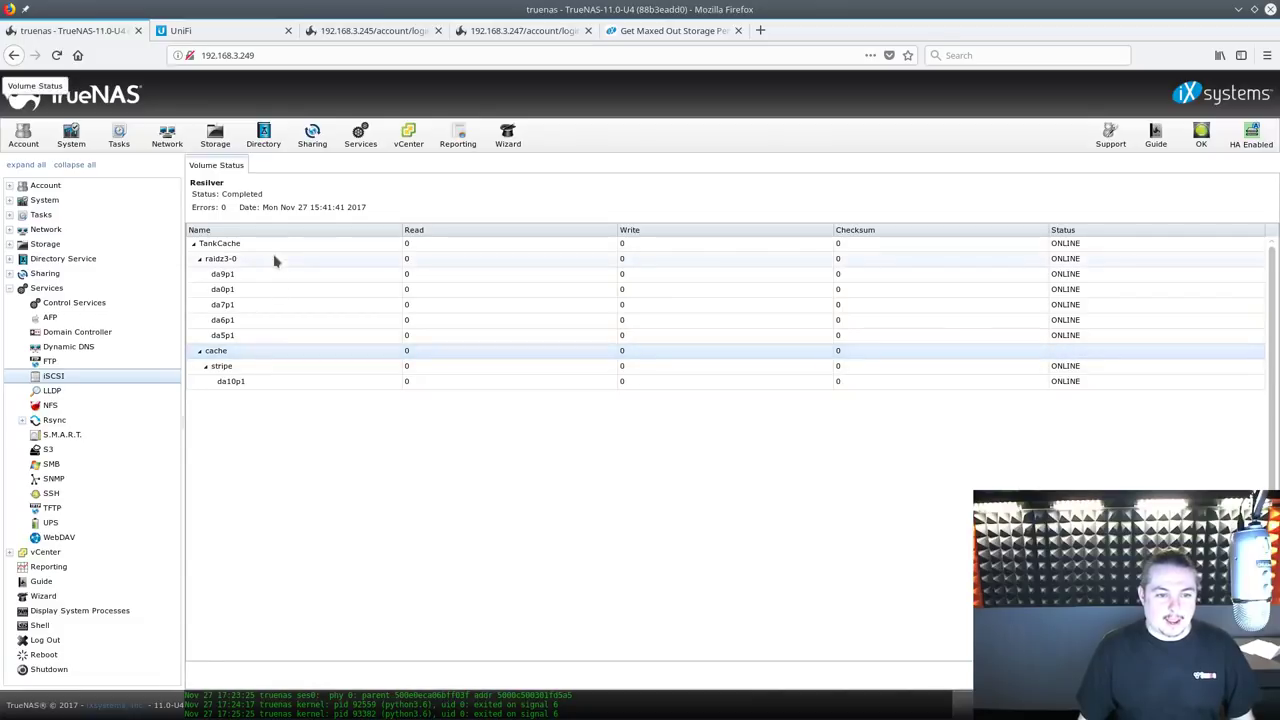
left_click(270, 260)
left_click(265, 335)
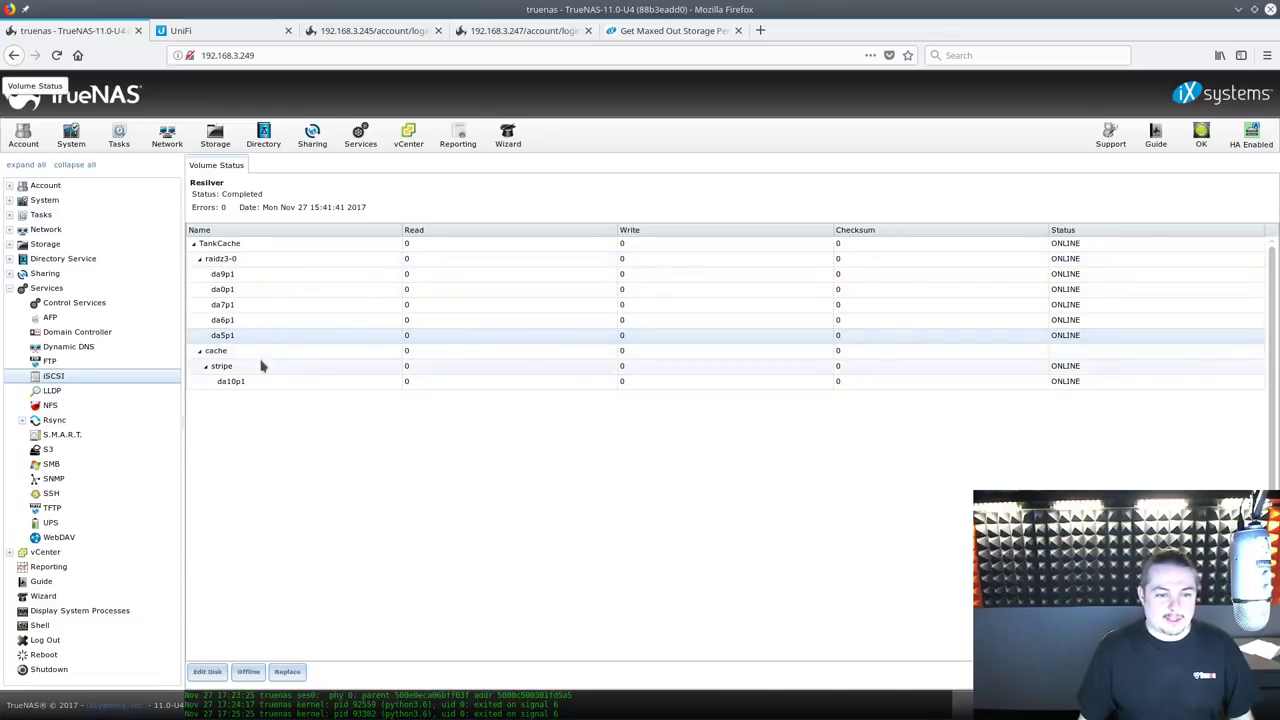
left_click(262, 355)
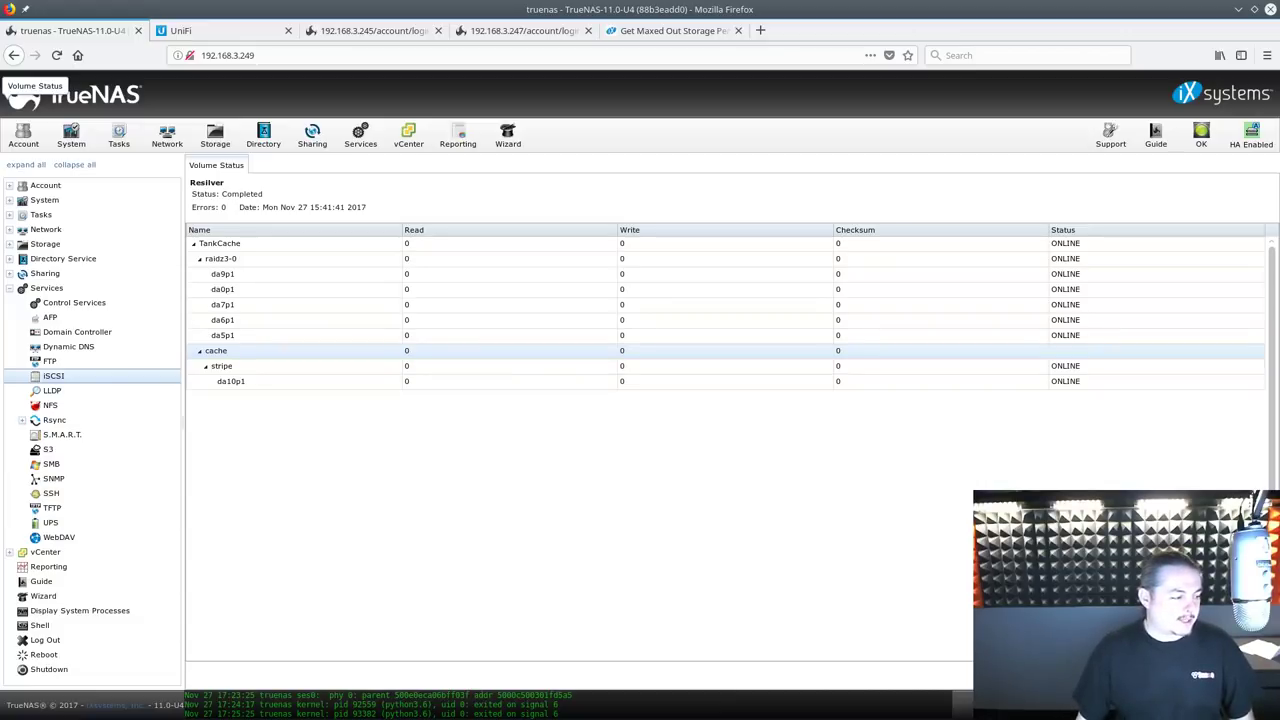
Switch to Dolphin, reopen the NYC_TRIP folder in the GeneralStorage share, and sort its videos by size, largest first
key("alt+Tab")
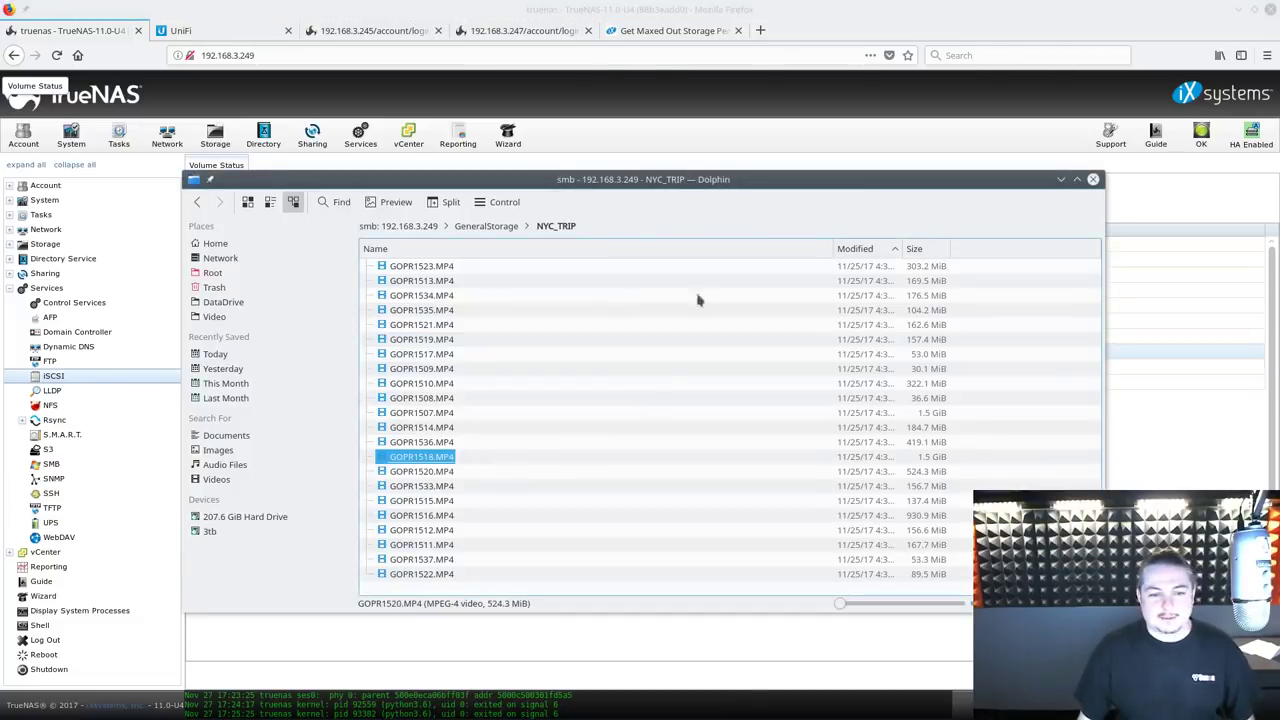
left_click(425, 228)
left_click(425, 290)
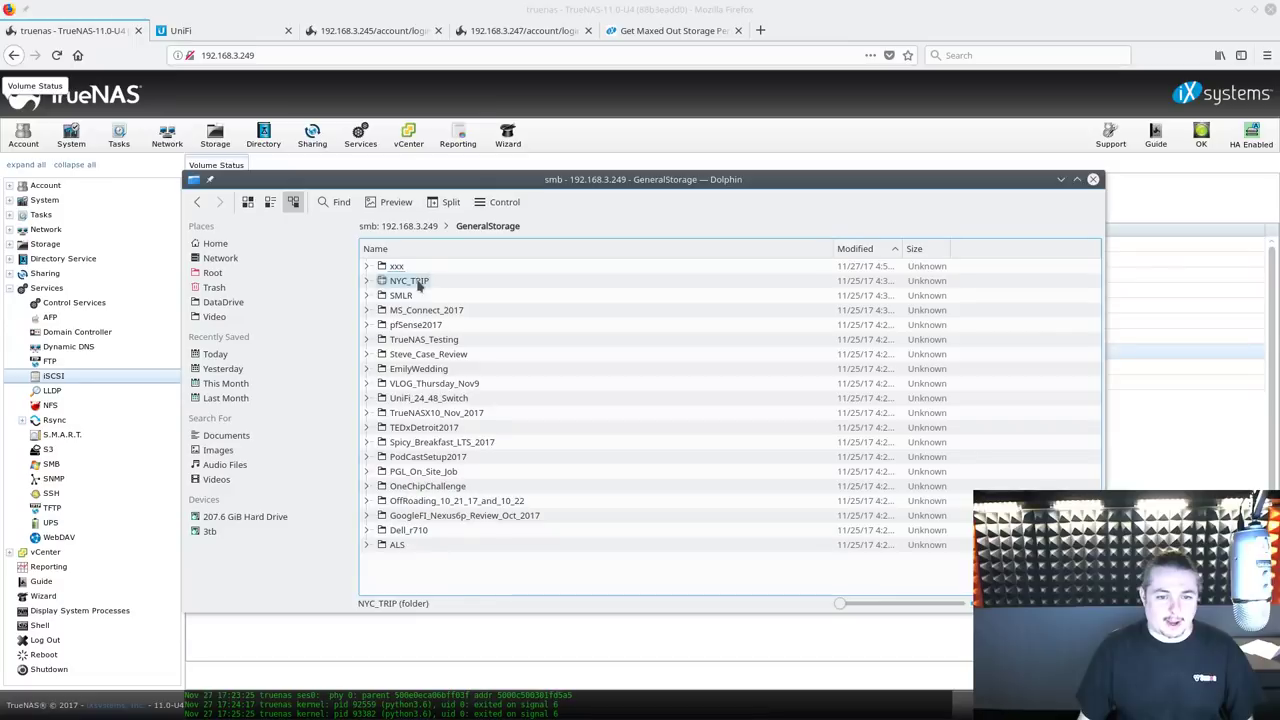
left_click(414, 281)
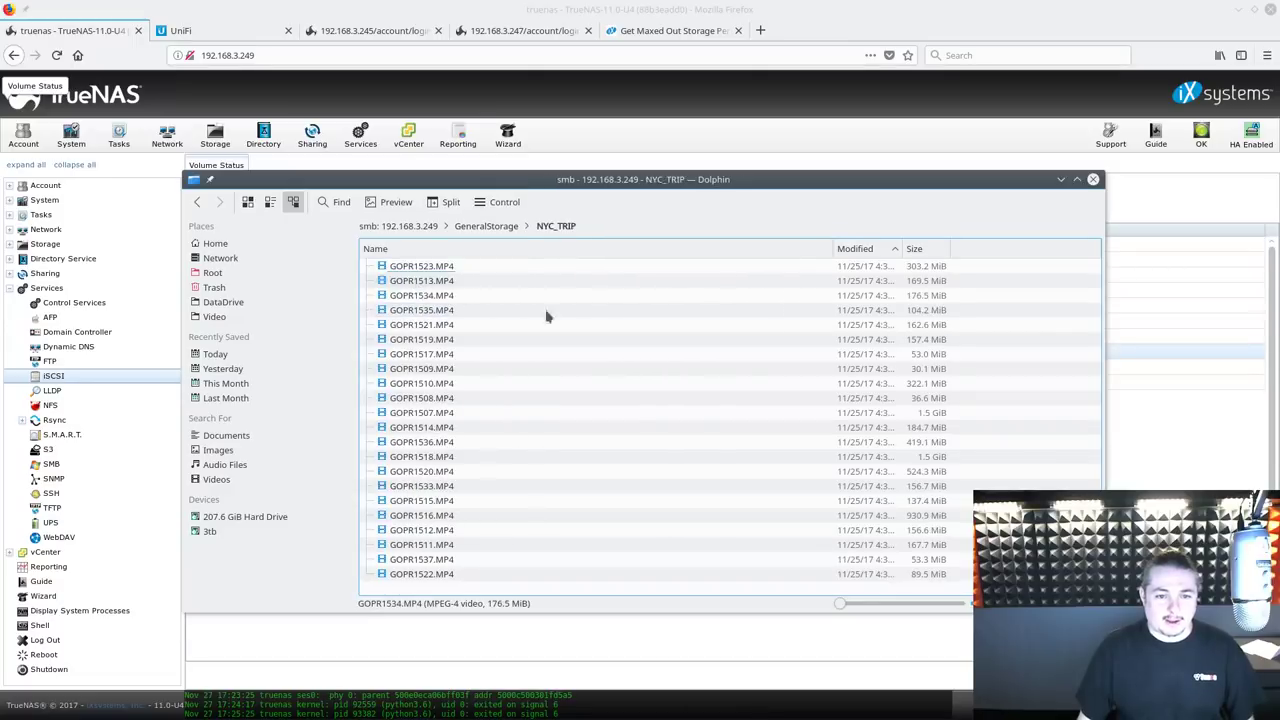
left_click(882, 249)
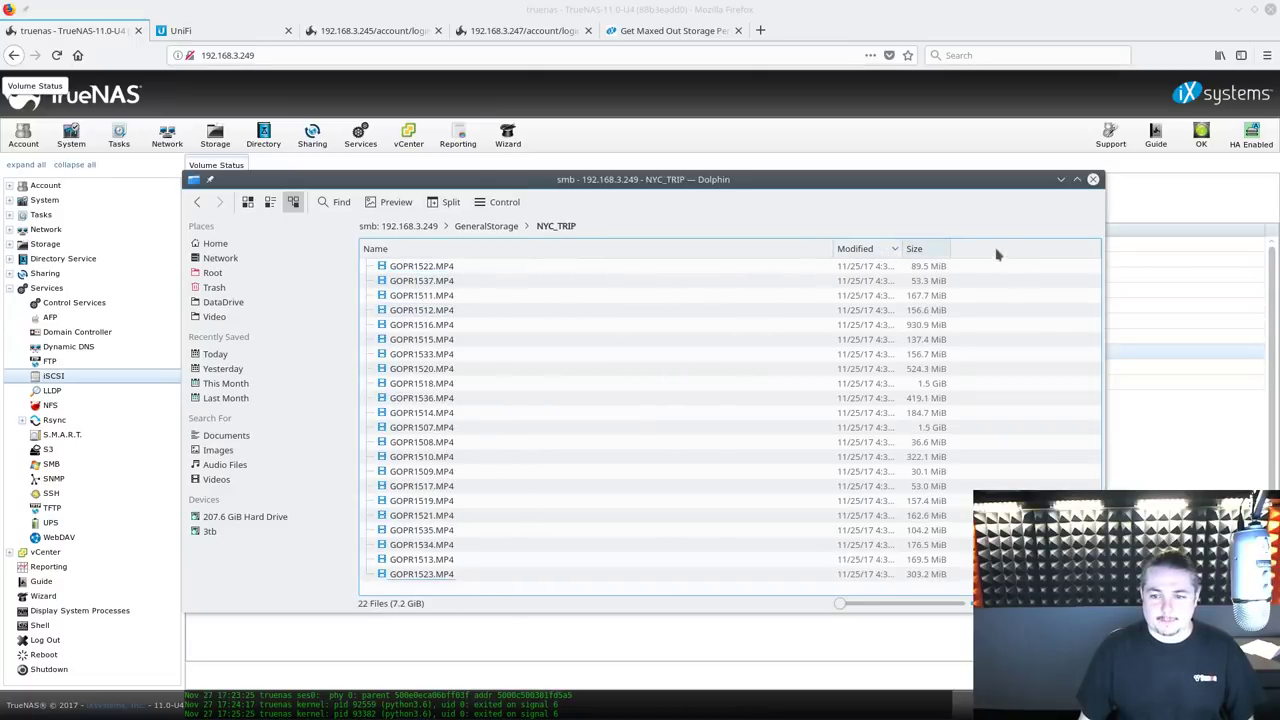
left_click(943, 250)
left_click(944, 251)
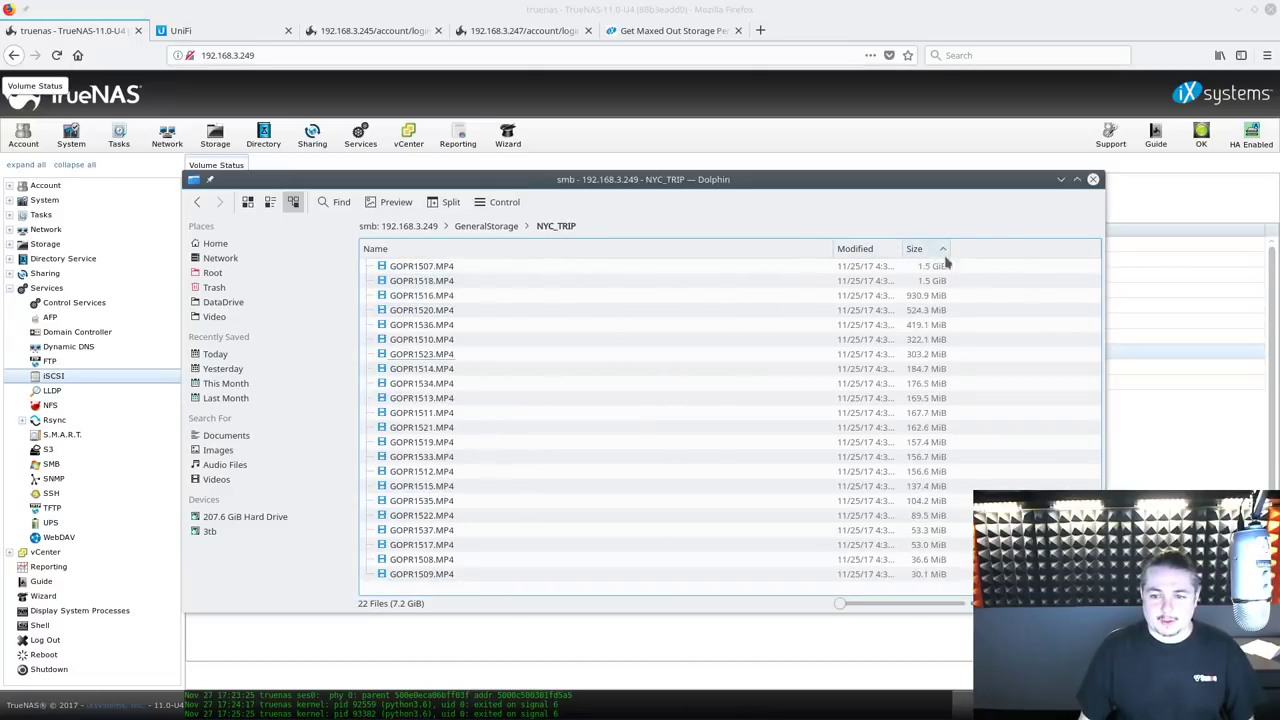
Play videos from the NYC_TRIP folder, including GOPR1520.MP4, then close the player and check the pool activity in Konsole
left_click(422, 266)
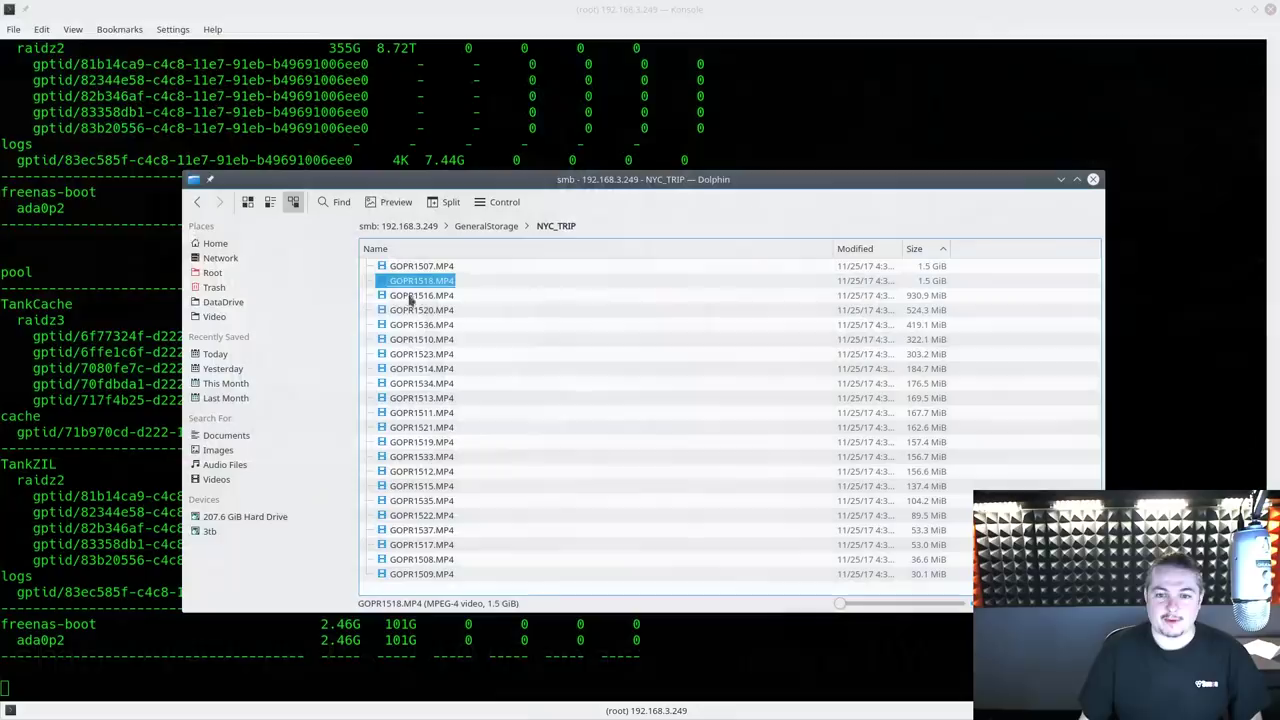
double_click(409, 309)
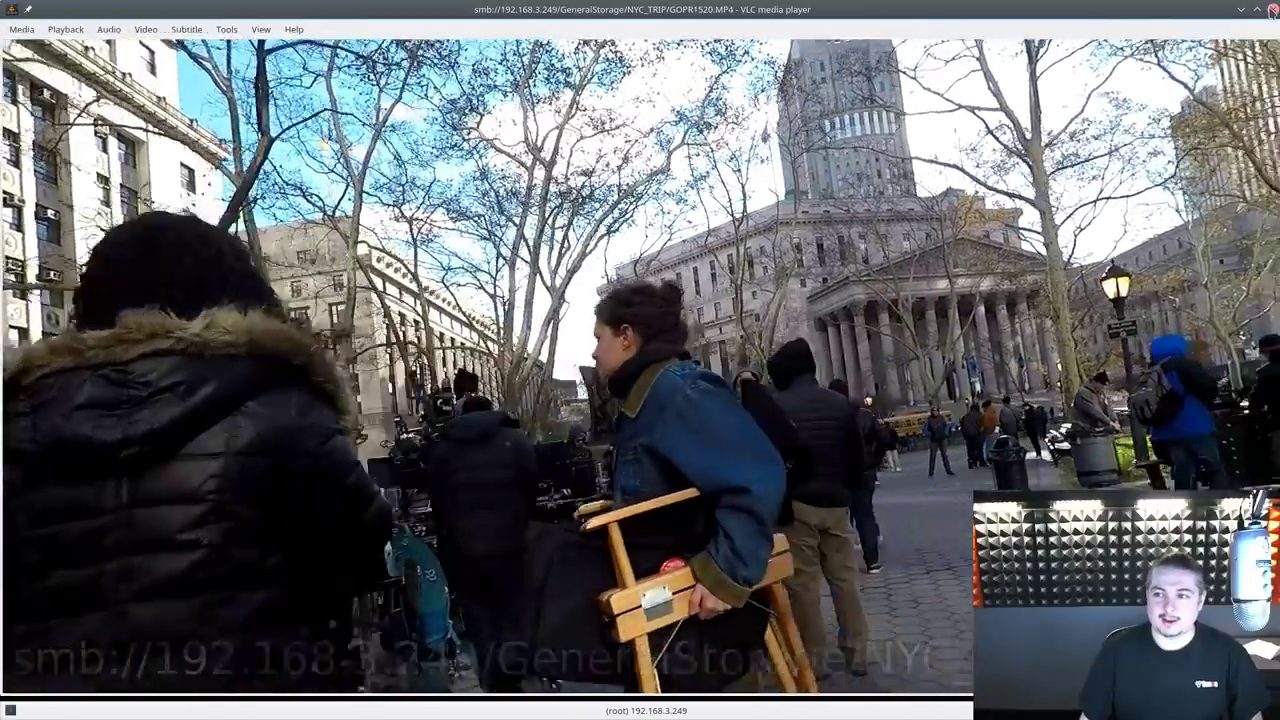
left_click(1272, 9)
left_click(829, 12)
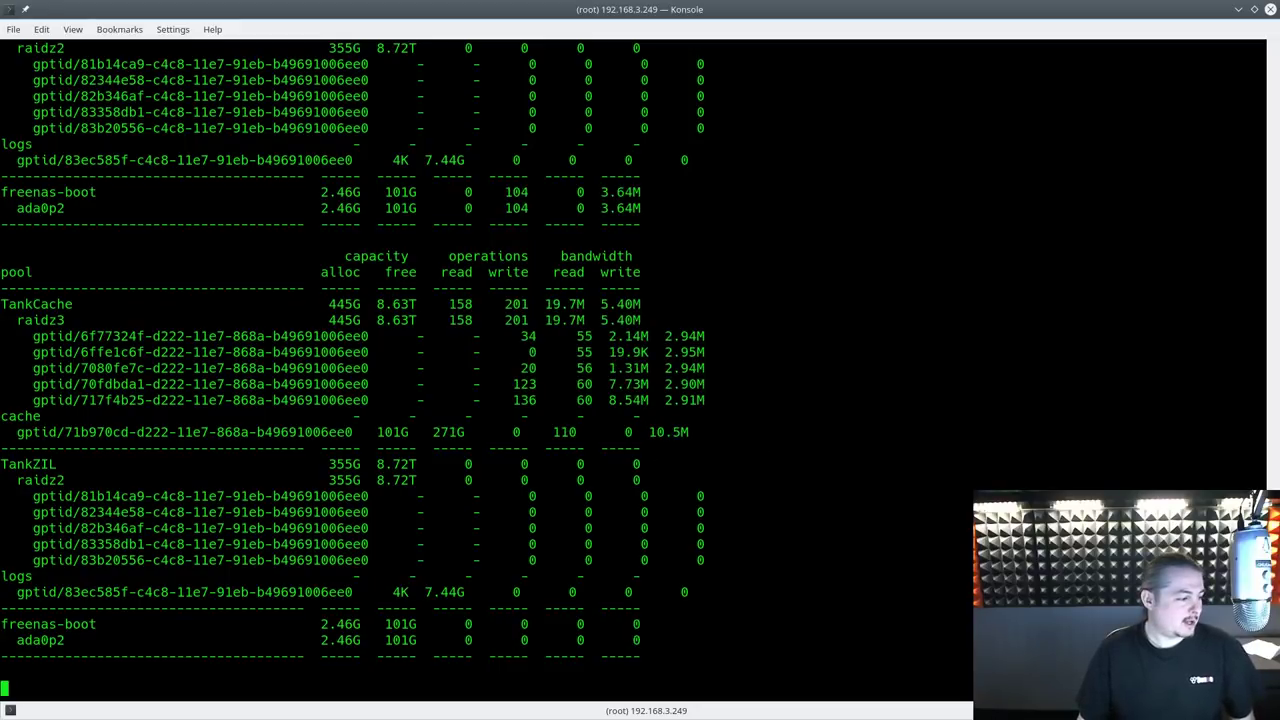
Switch to XenCenter and view the Windows 10 CashMoney Volume VM's performance graphs, snapshots and console
key("alt+Tab")
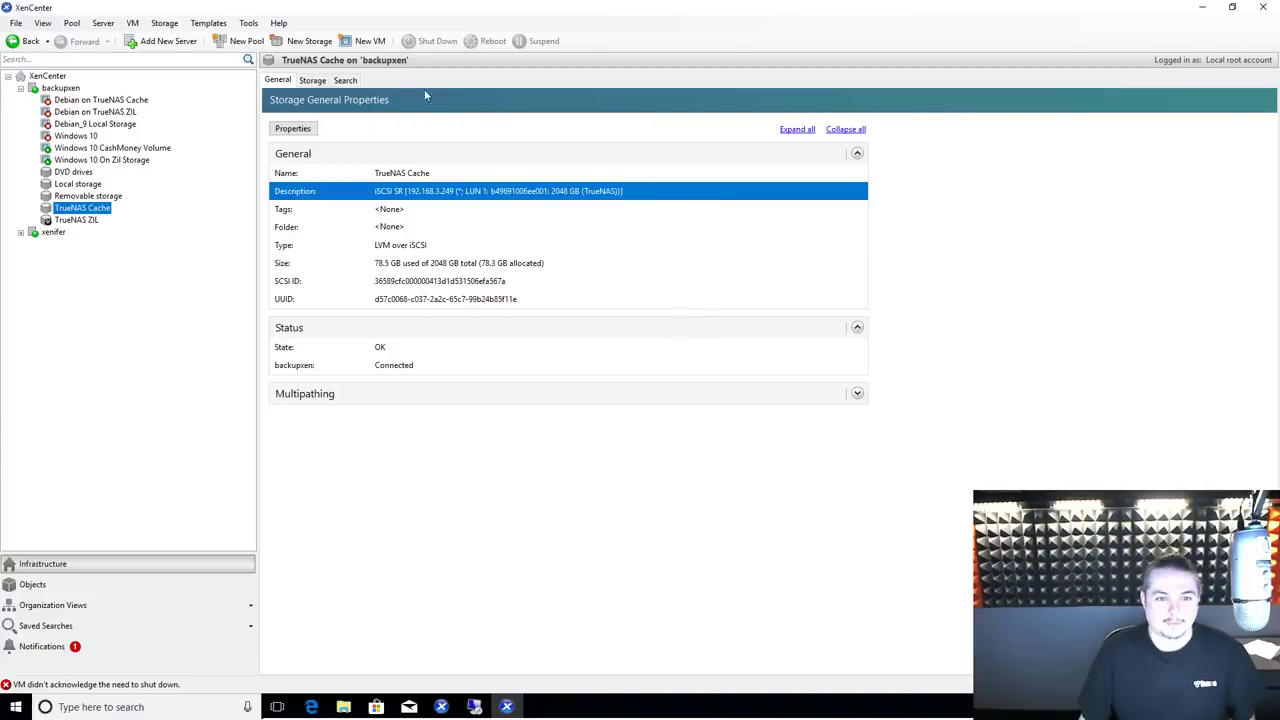
left_click(112, 147)
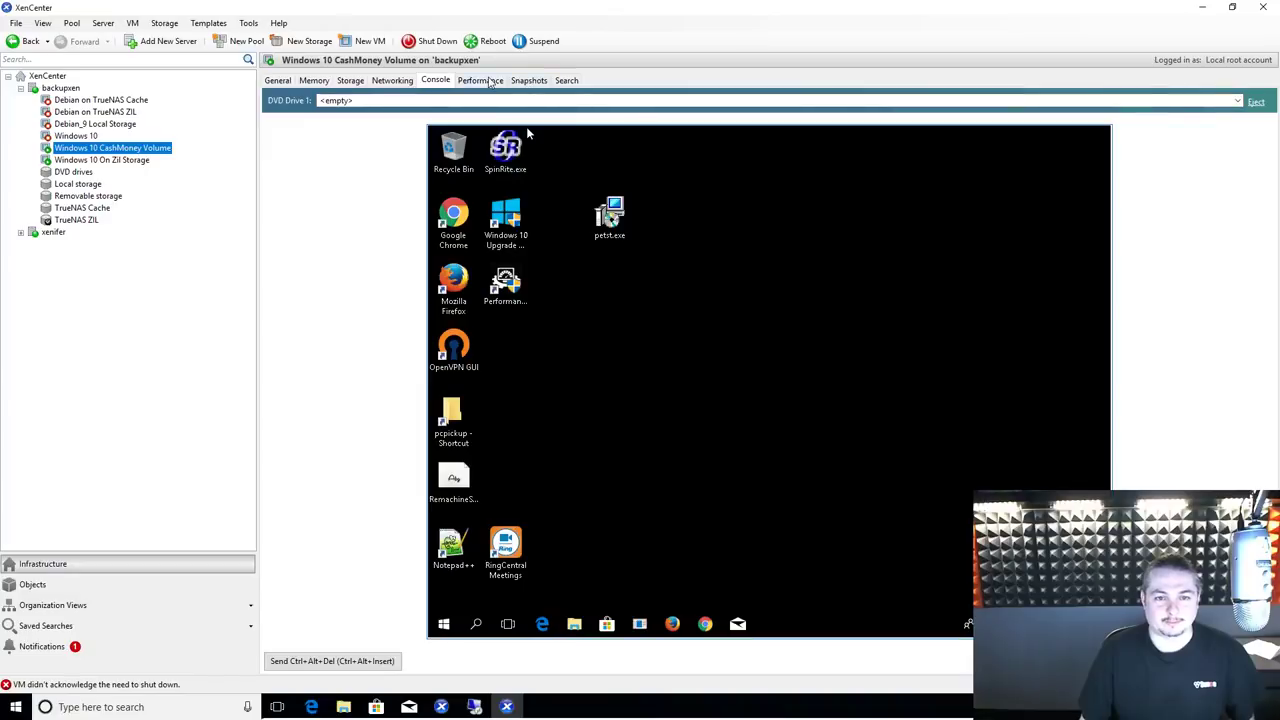
left_click(490, 82)
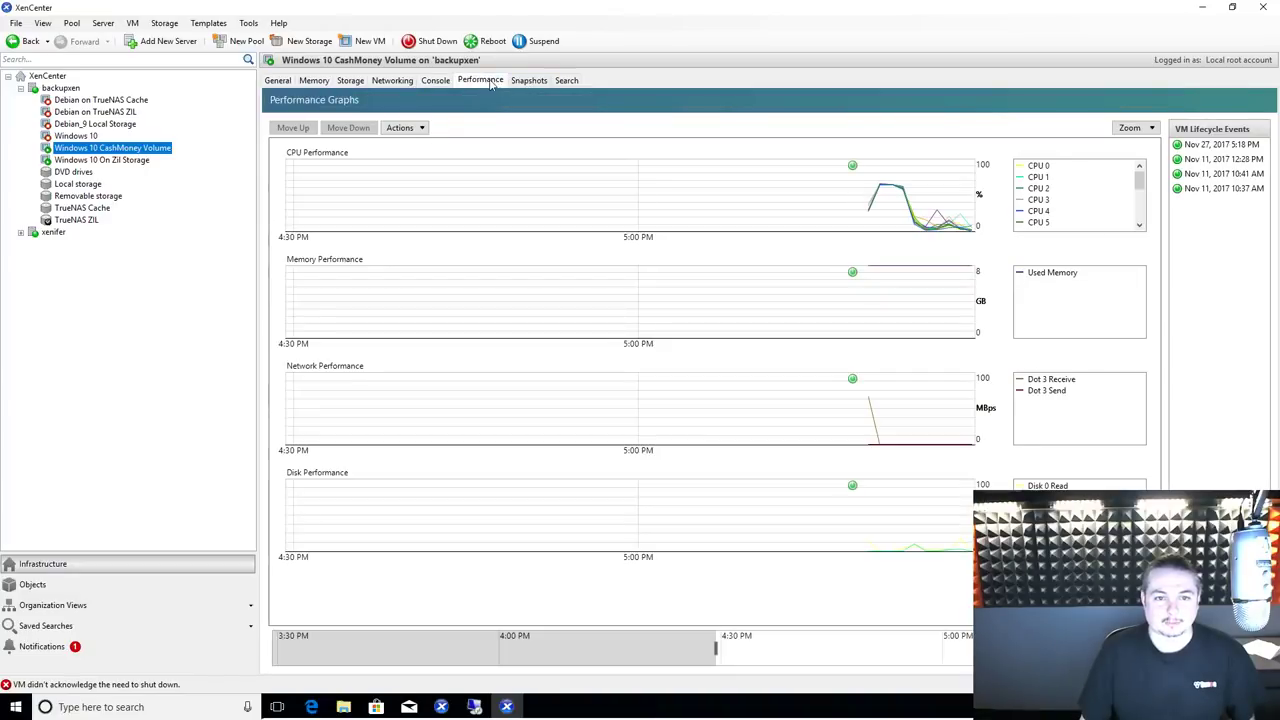
left_click(529, 81)
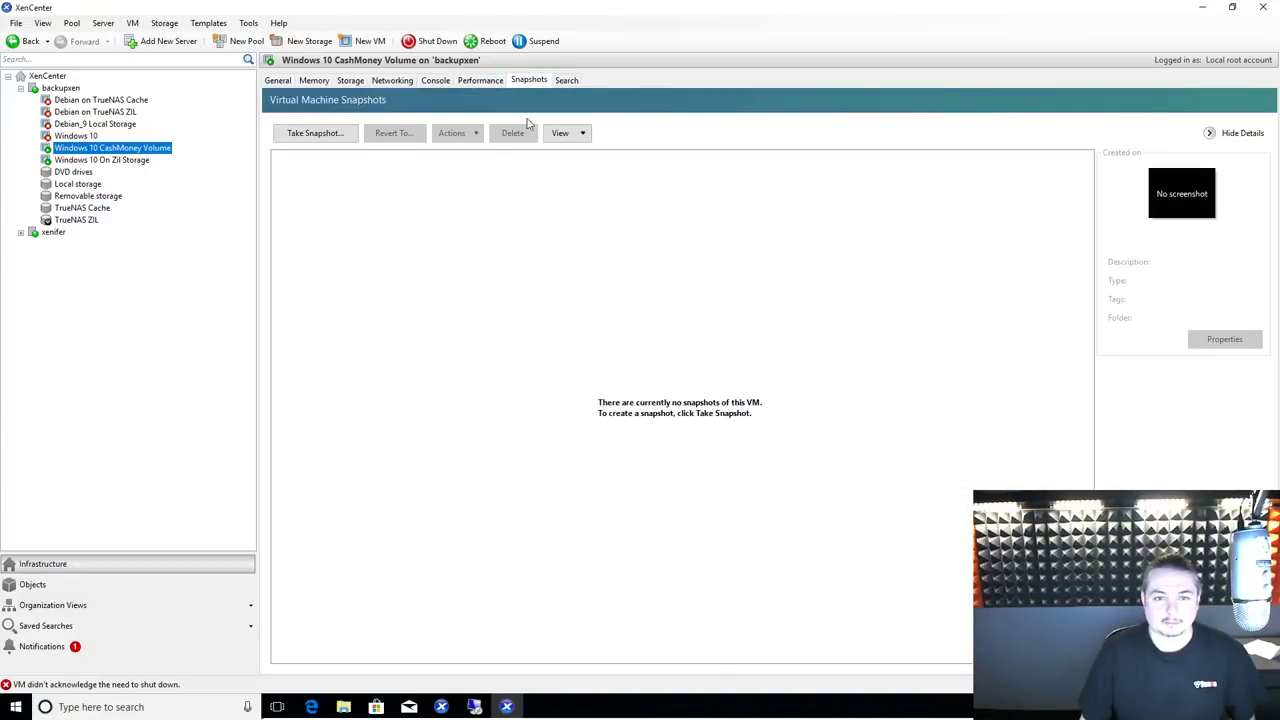
left_click(435, 82)
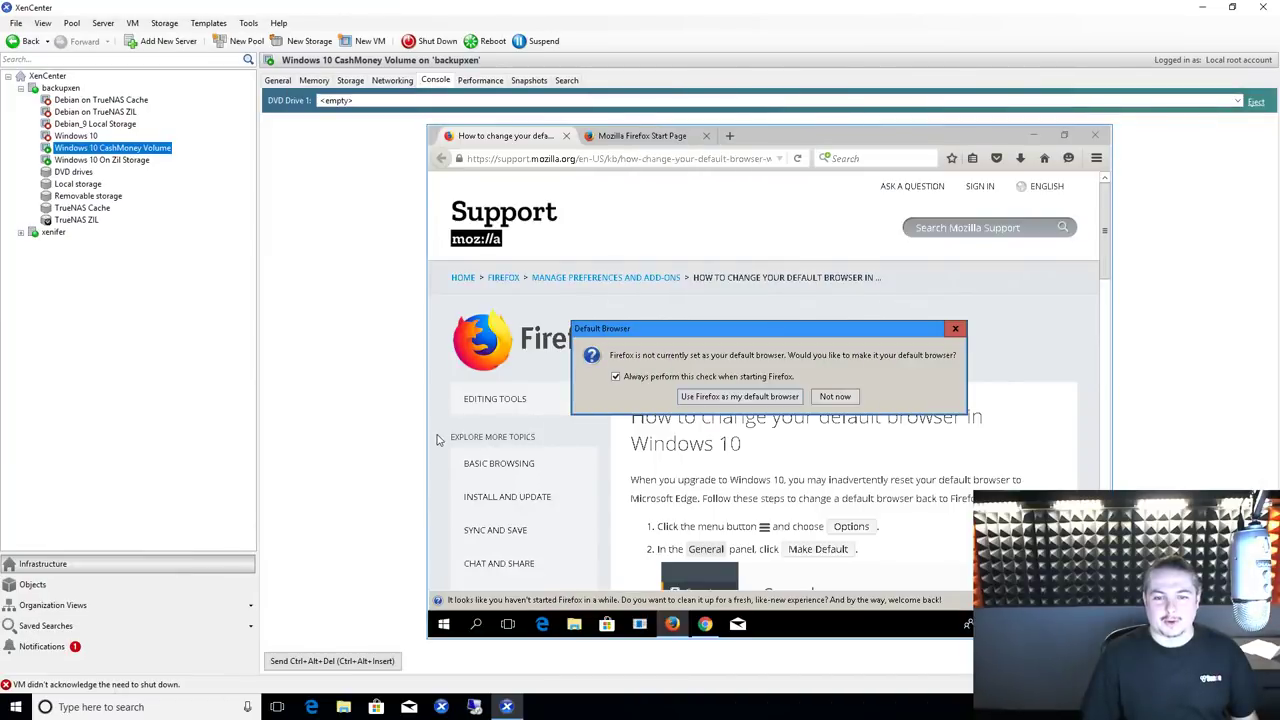
Inside the VM, decline making Firefox the default browser, minimize it, and load lawrencesystems.com in Chrome
left_click(835, 396)
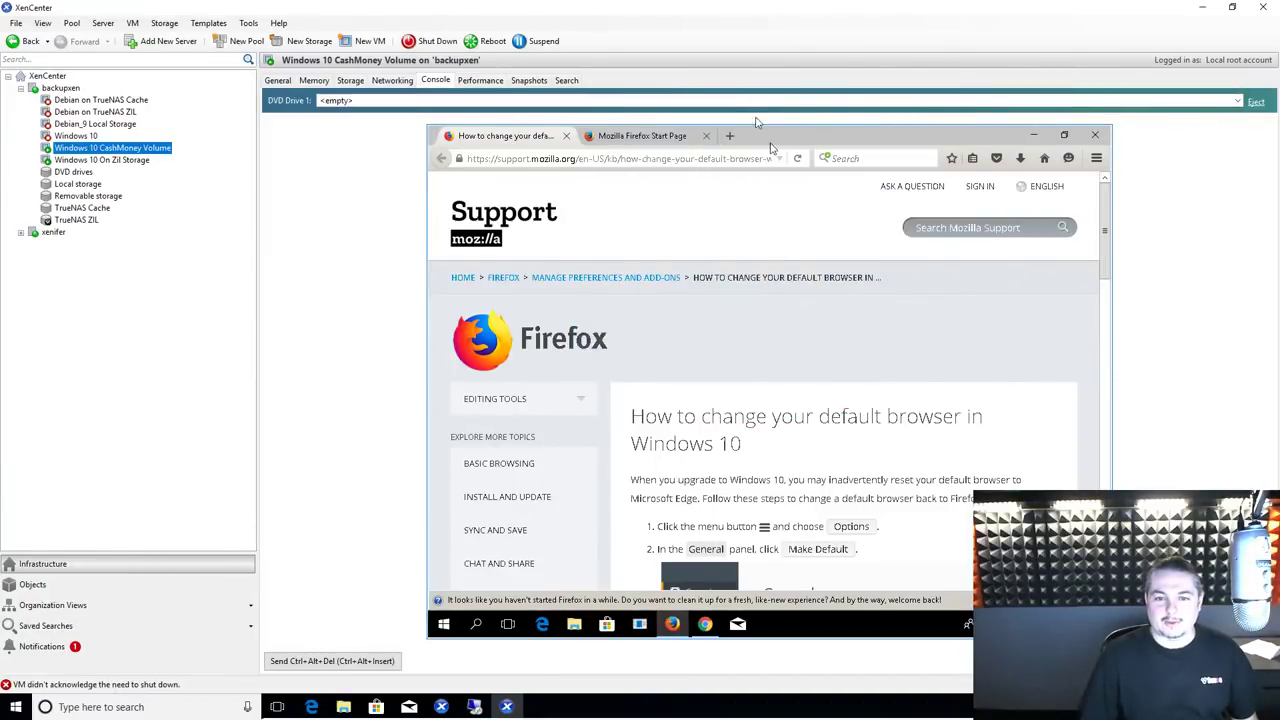
left_click(1035, 136)
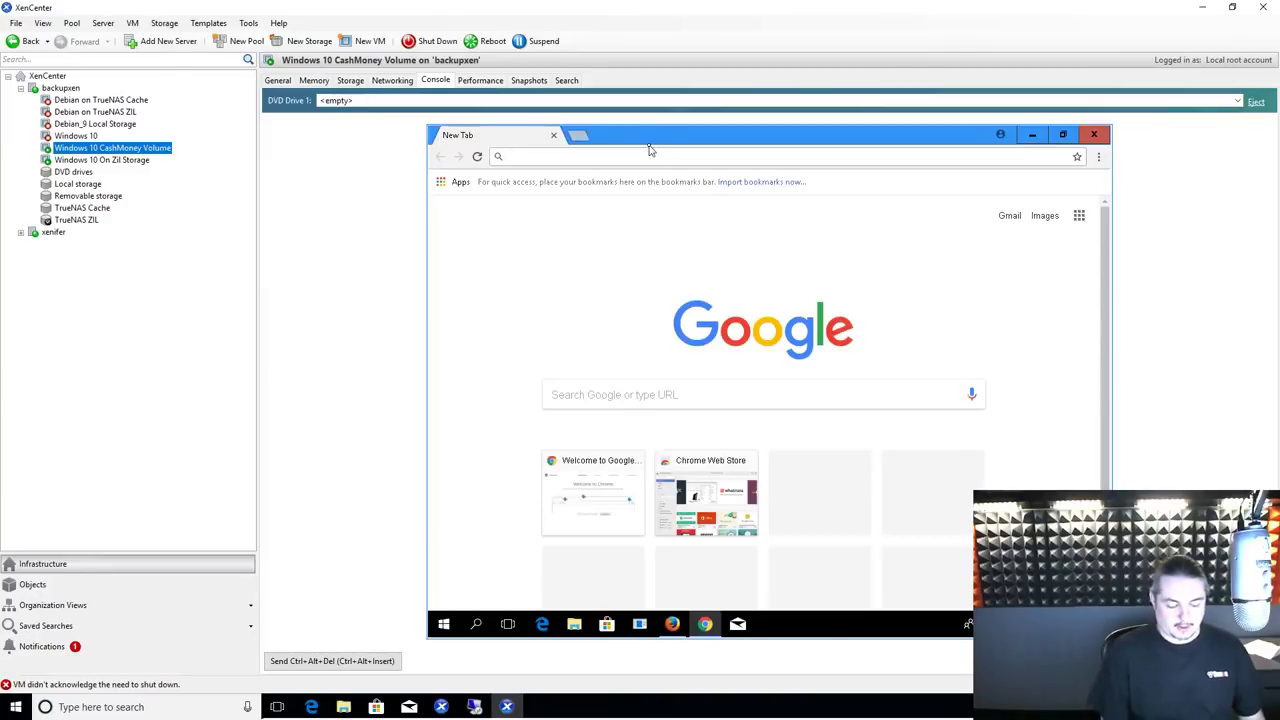
type("lawrencesystems.com")
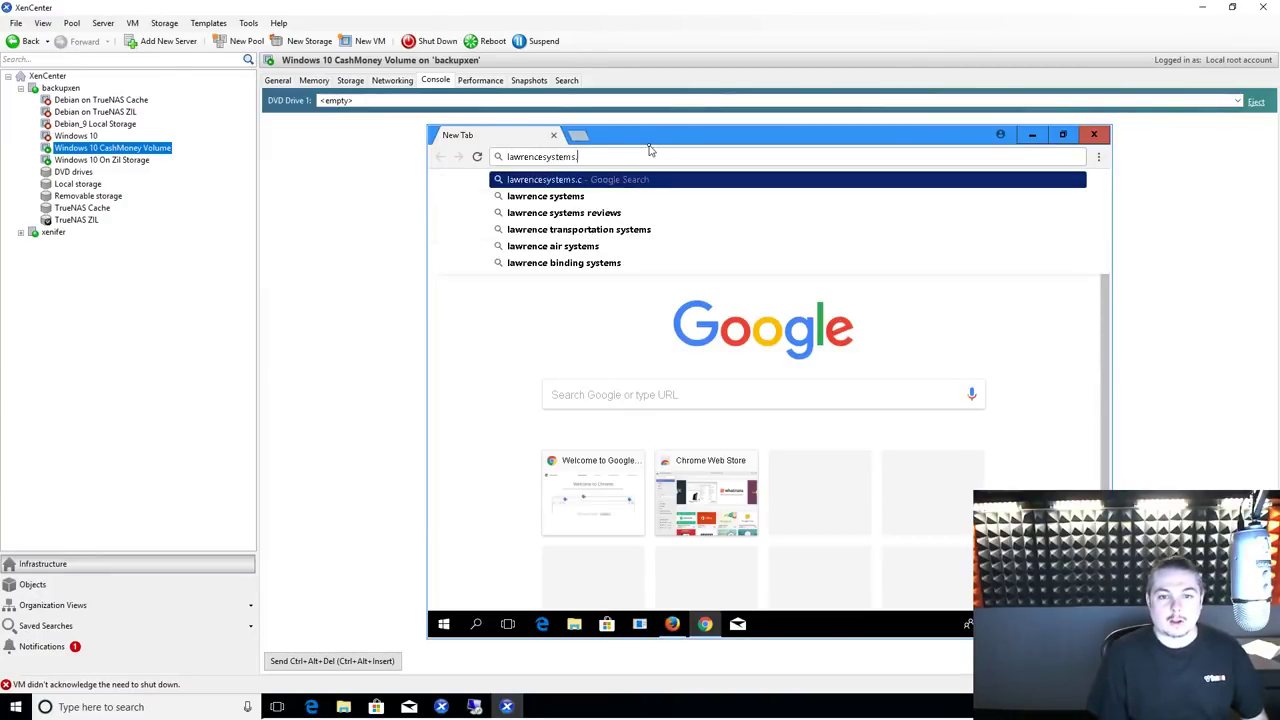
key("Return")
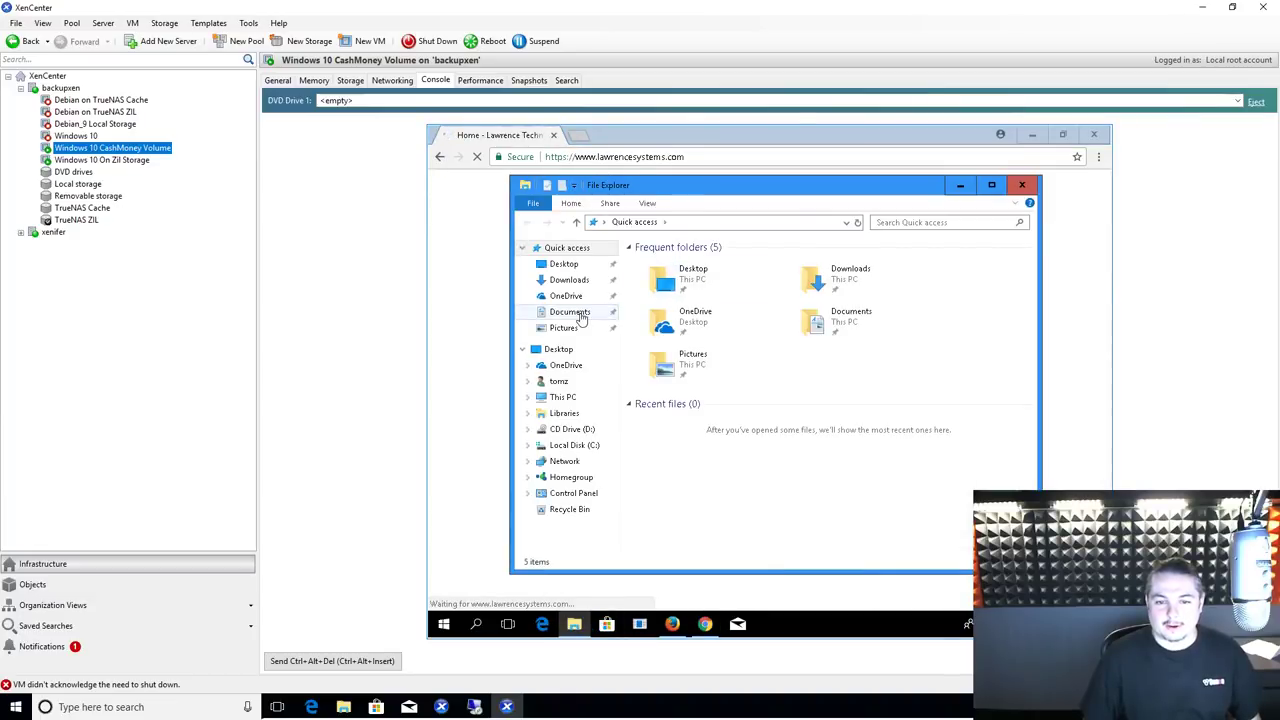
Browse the VM's Documents folder and select ScreenConnect, then minimize File Explorer and close Chrome
left_click(578, 313)
left_click(686, 290)
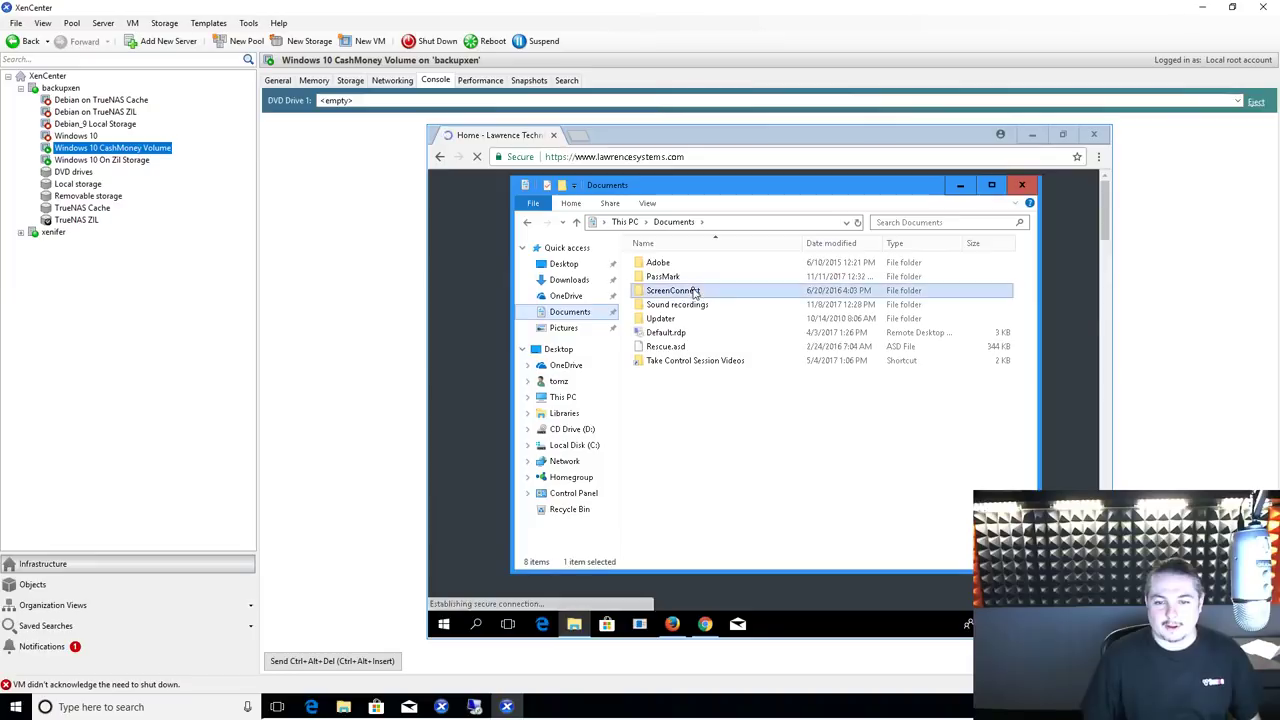
left_click(960, 184)
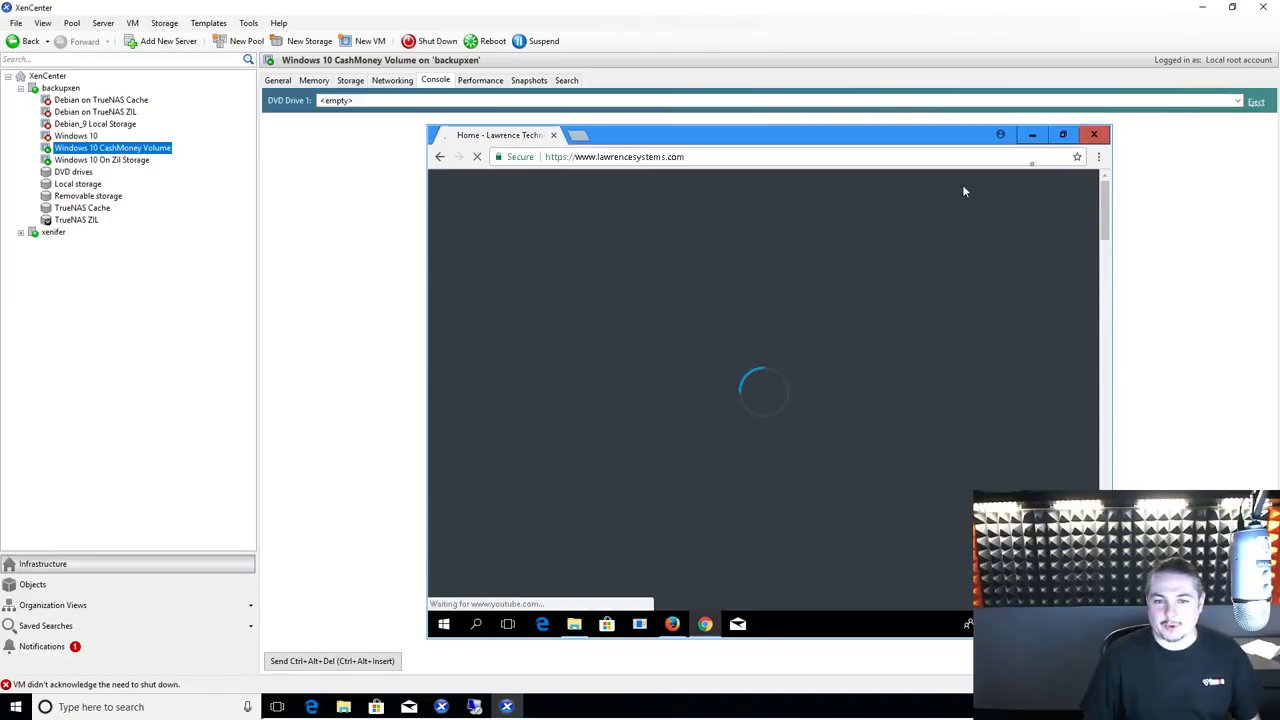
left_click(1092, 135)
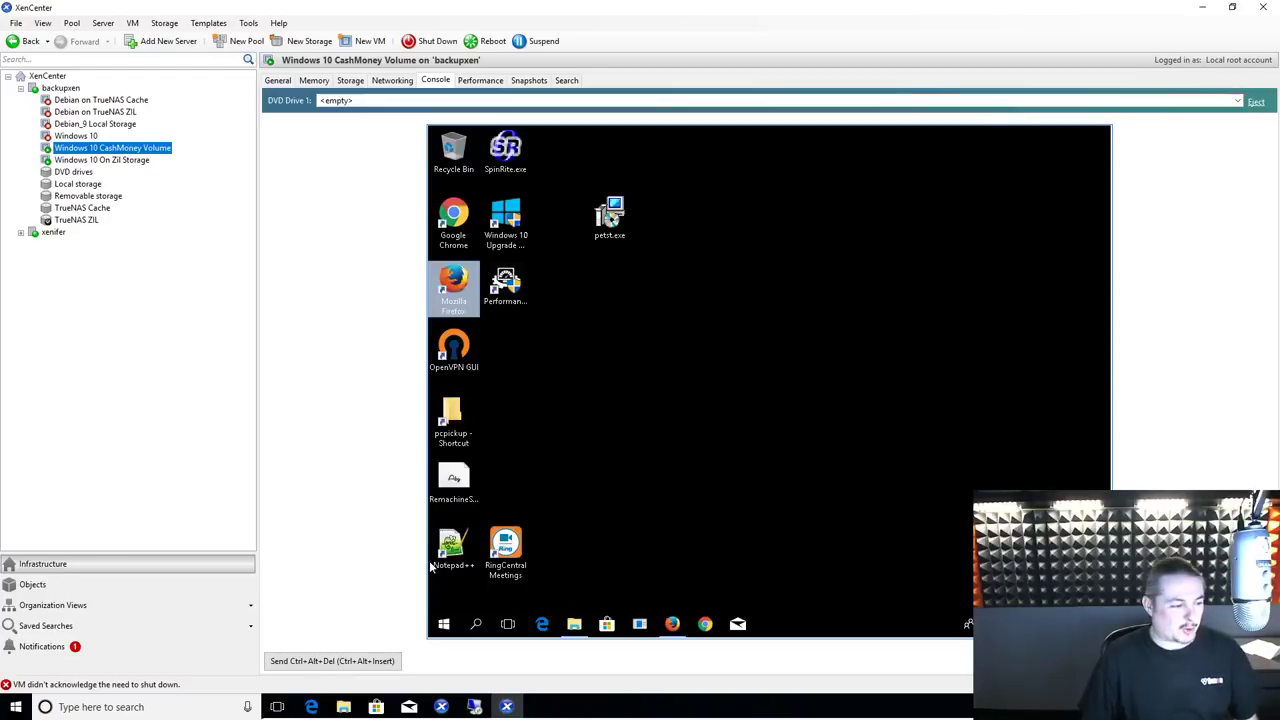
Switch to the NYC_TRIP share in Dolphin and play the videos GOPR1516.MP4 and GOPR1518.MP4
key("alt+Tab")
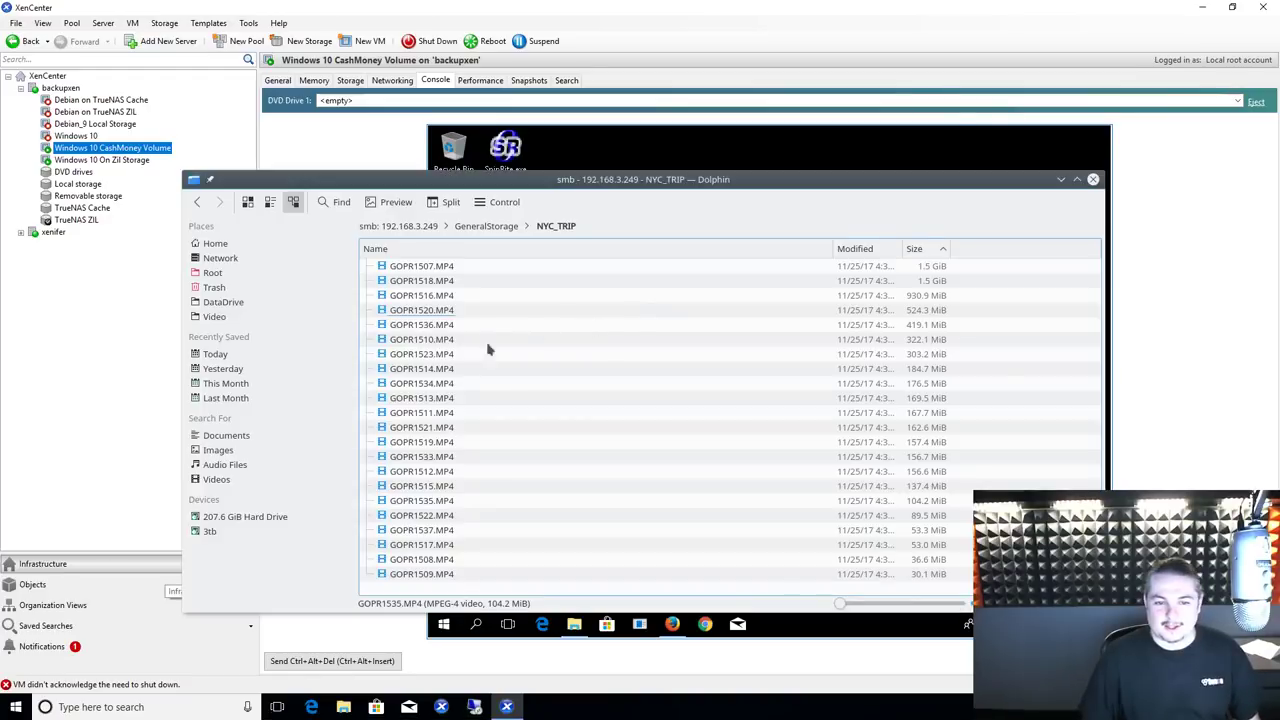
double_click(421, 295)
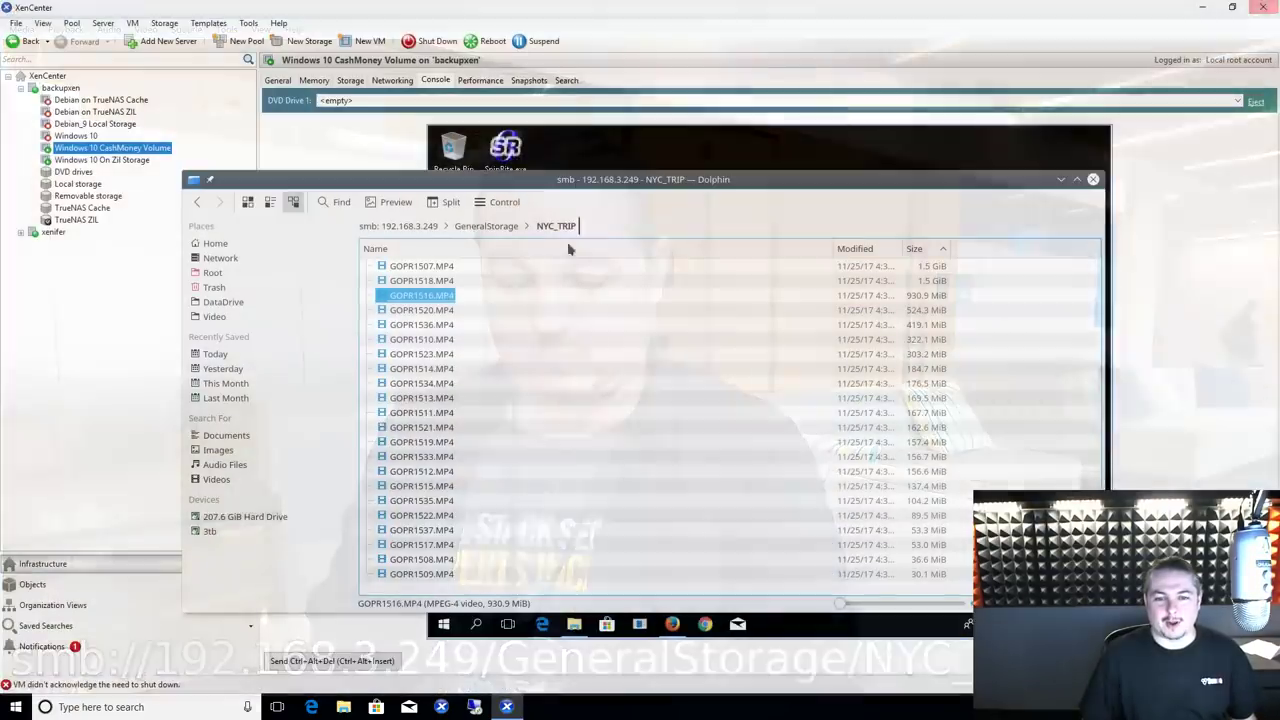
double_click(421, 295)
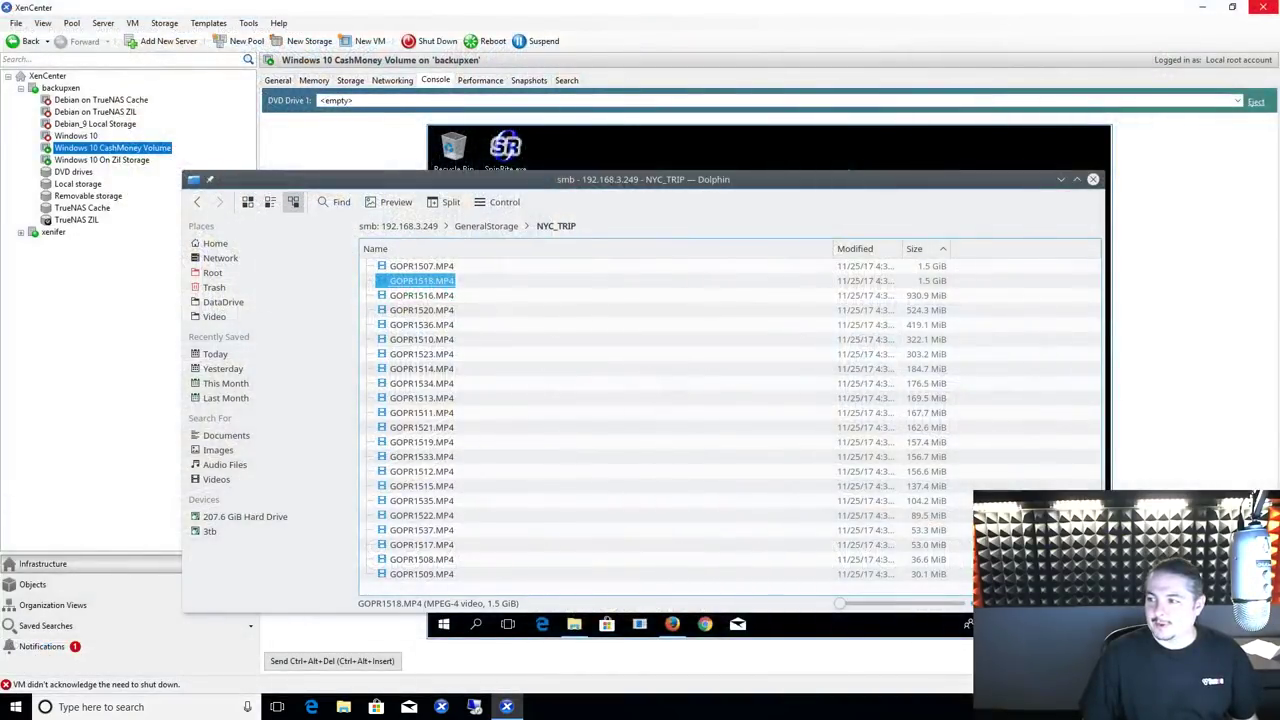
Switch to TrueNAS in Firefox, review the system log messages and the alert list, and close both
key("alt+Tab")
double_click(727, 113)
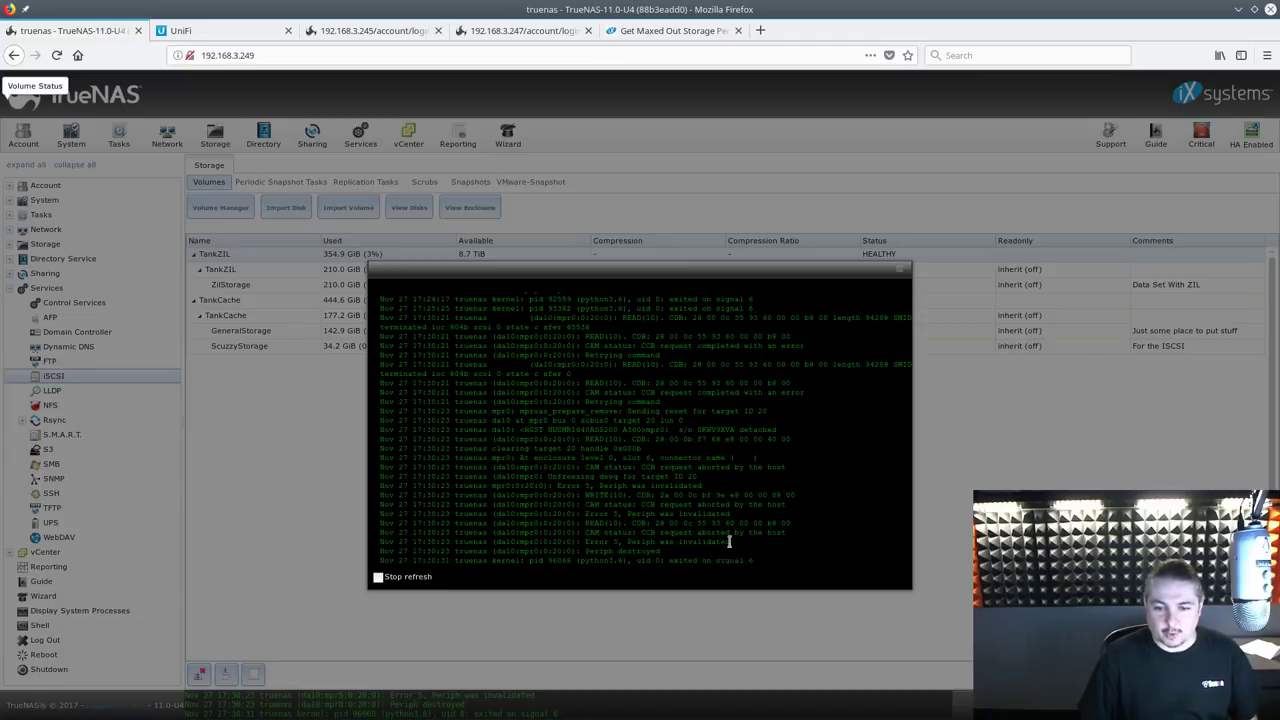
triple_click(584, 542)
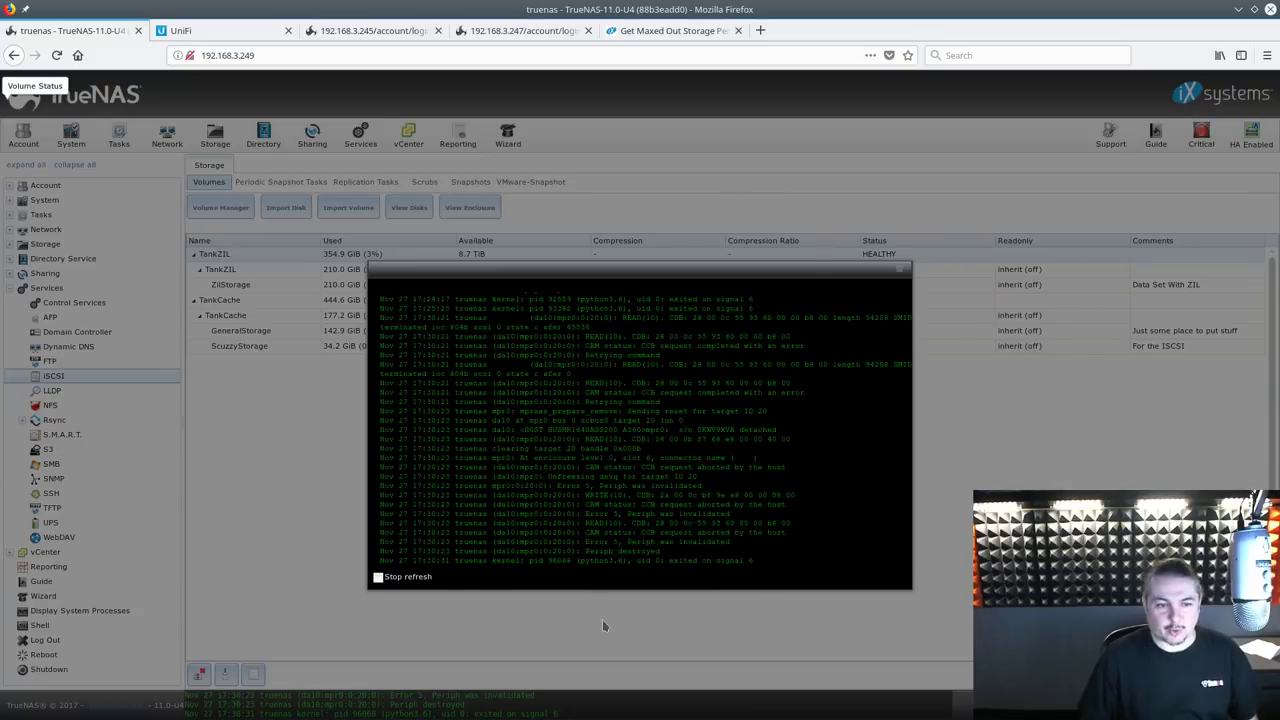
left_click(900, 269)
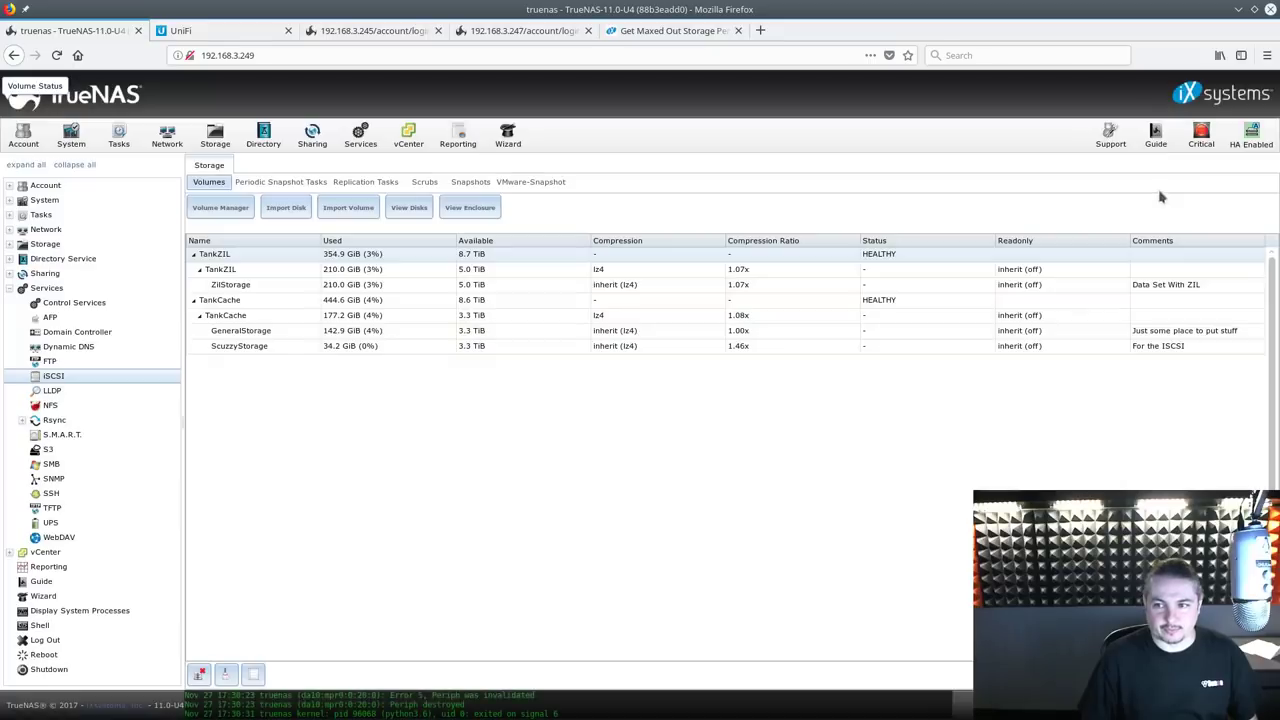
left_click(1203, 145)
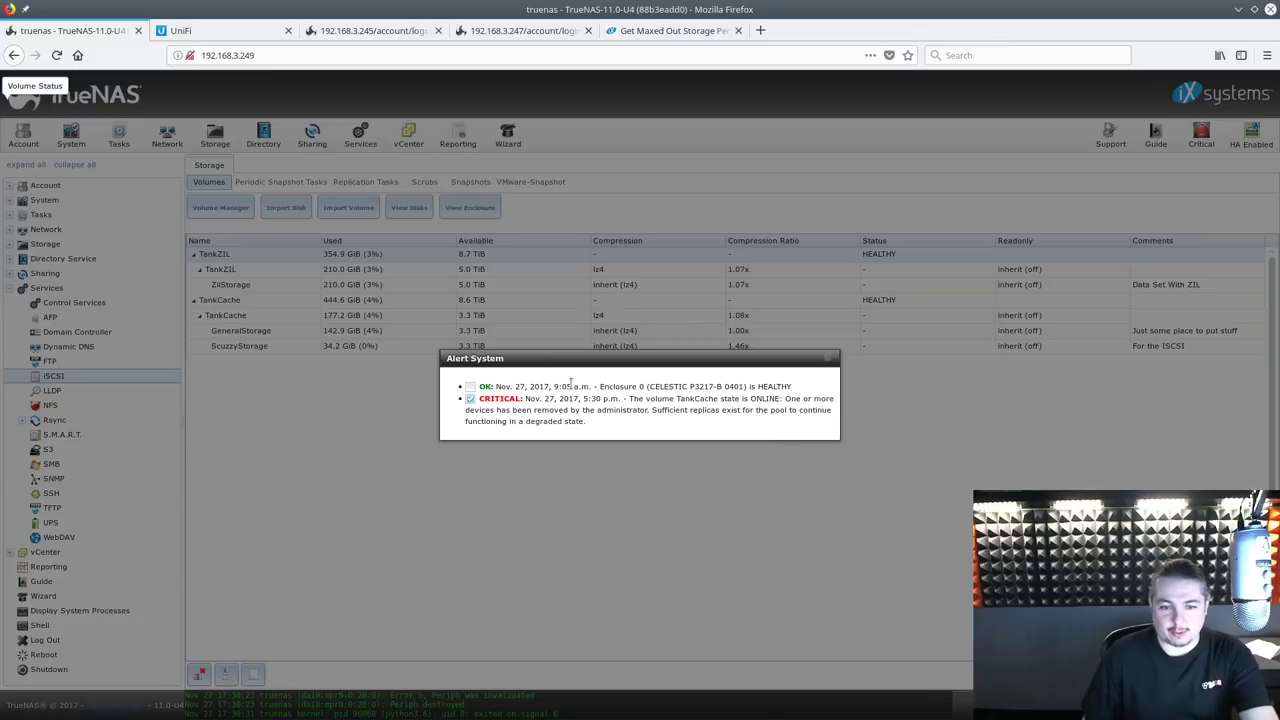
left_click(828, 357)
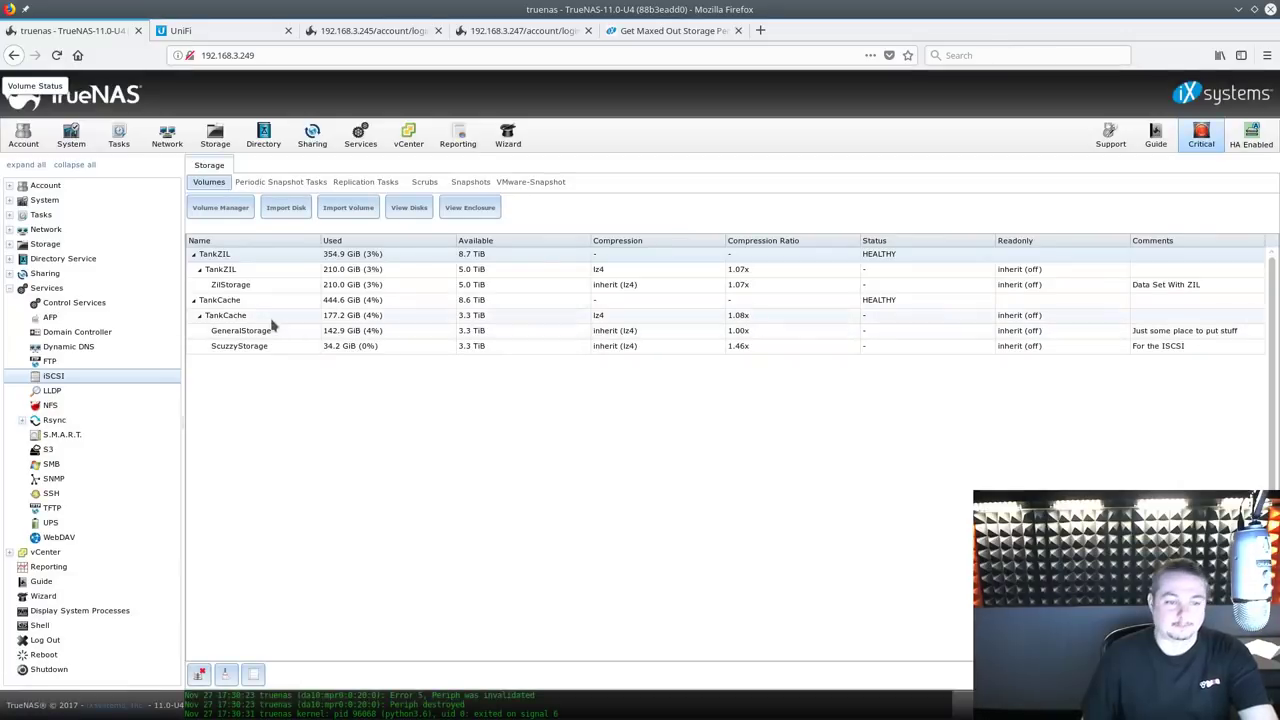
Open TankCache's volume status, select the device under the cache stripe, and reread the system alerts
left_click(270, 318)
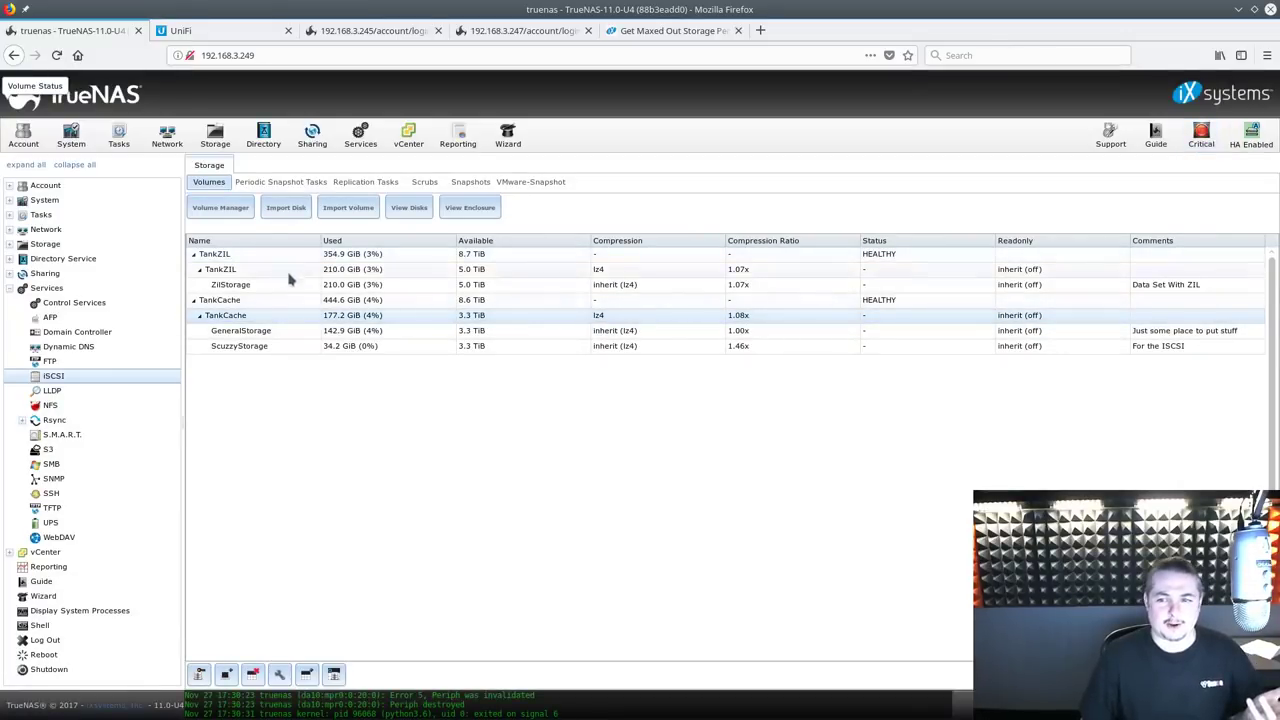
left_click(215, 135)
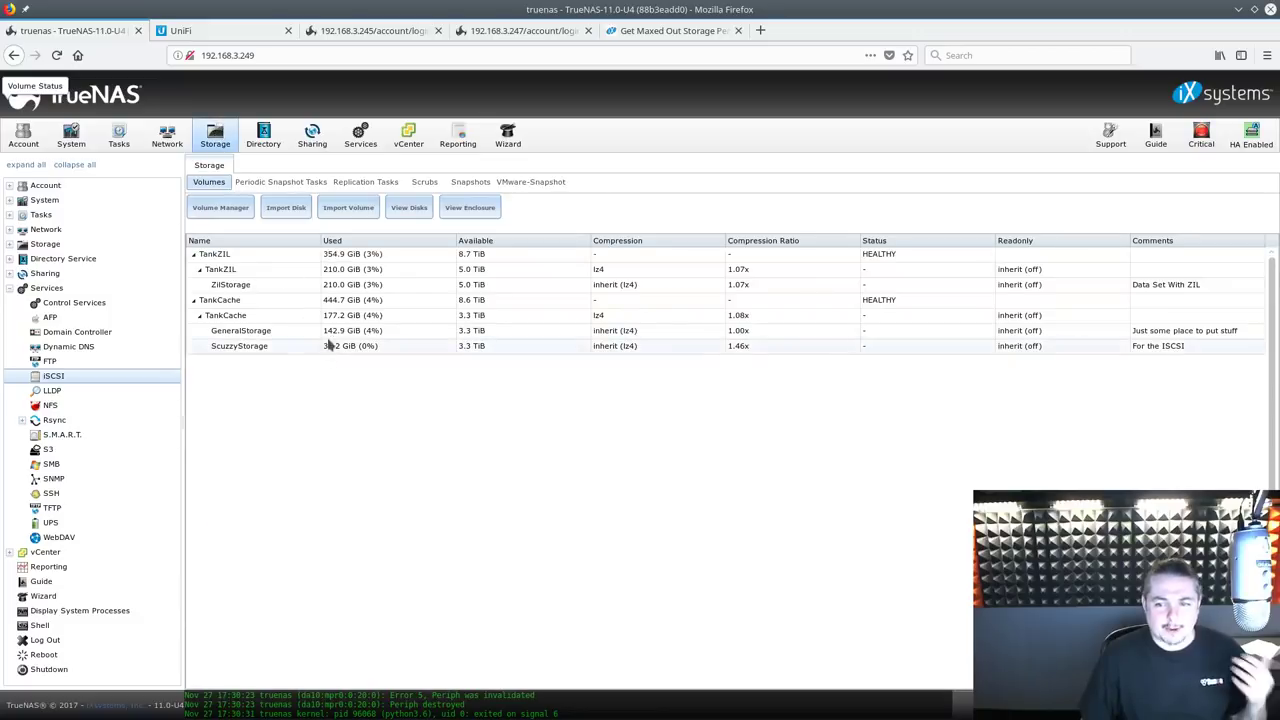
left_click(263, 300)
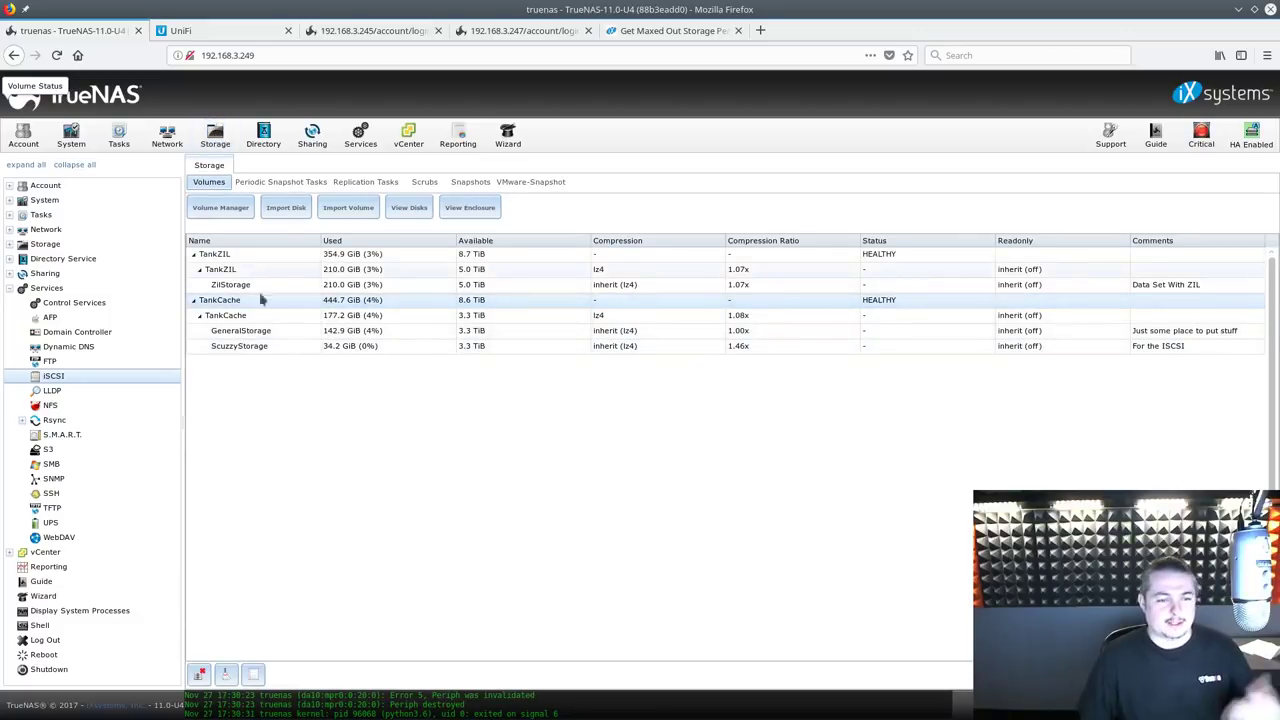
left_click(248, 678)
left_click(281, 386)
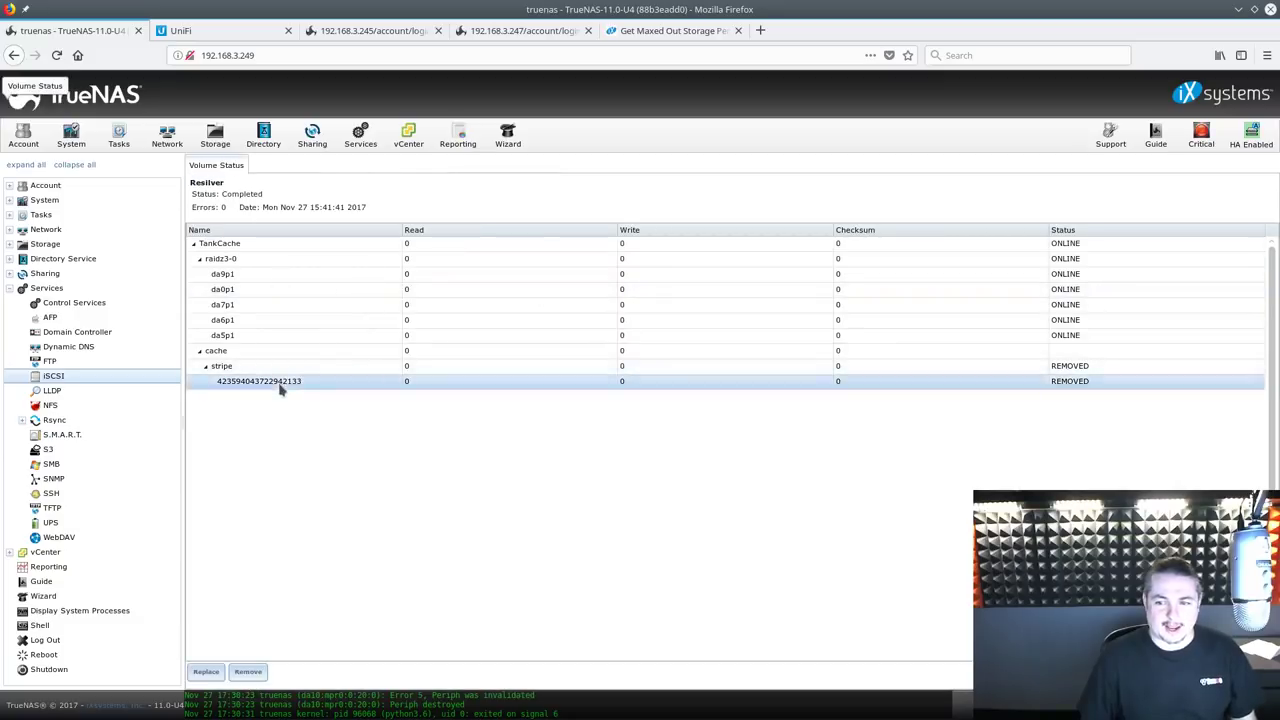
left_click(1203, 140)
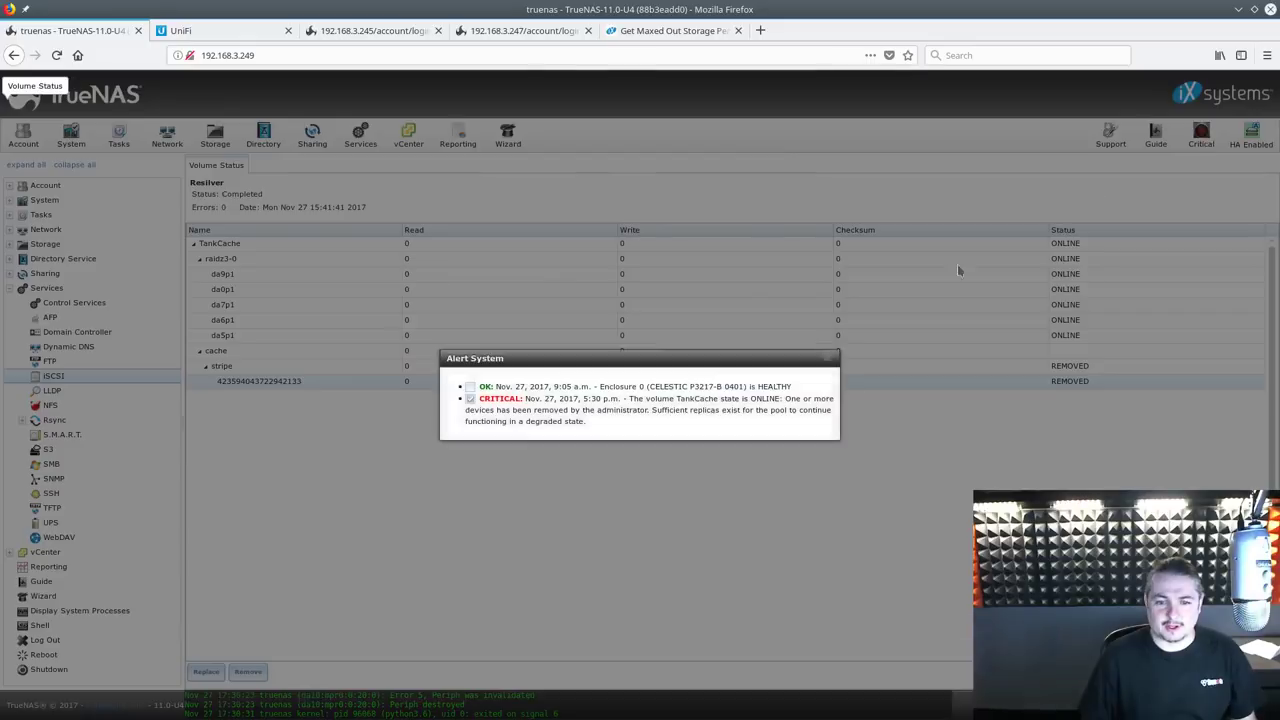
left_click(829, 358)
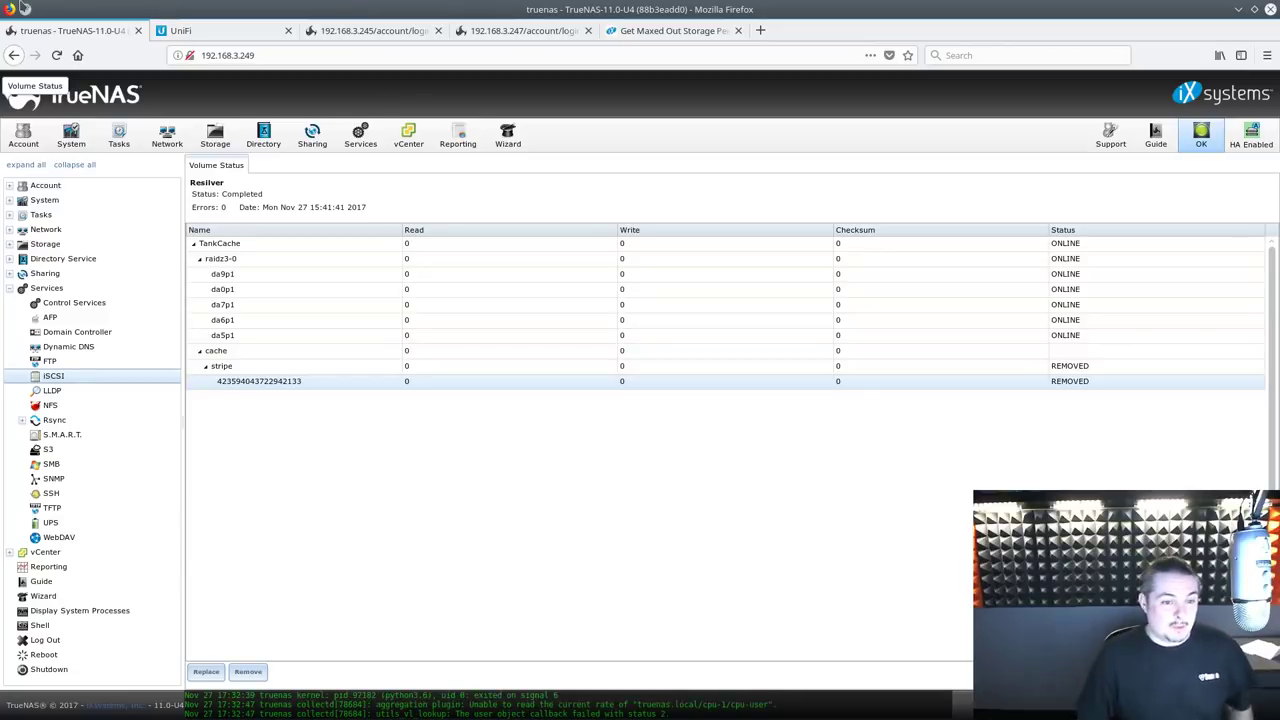
Inspect the cache, pool and stripe device entries in TankCache's volume status, and return to the storage volumes list
left_click(305, 352)
left_click(282, 245)
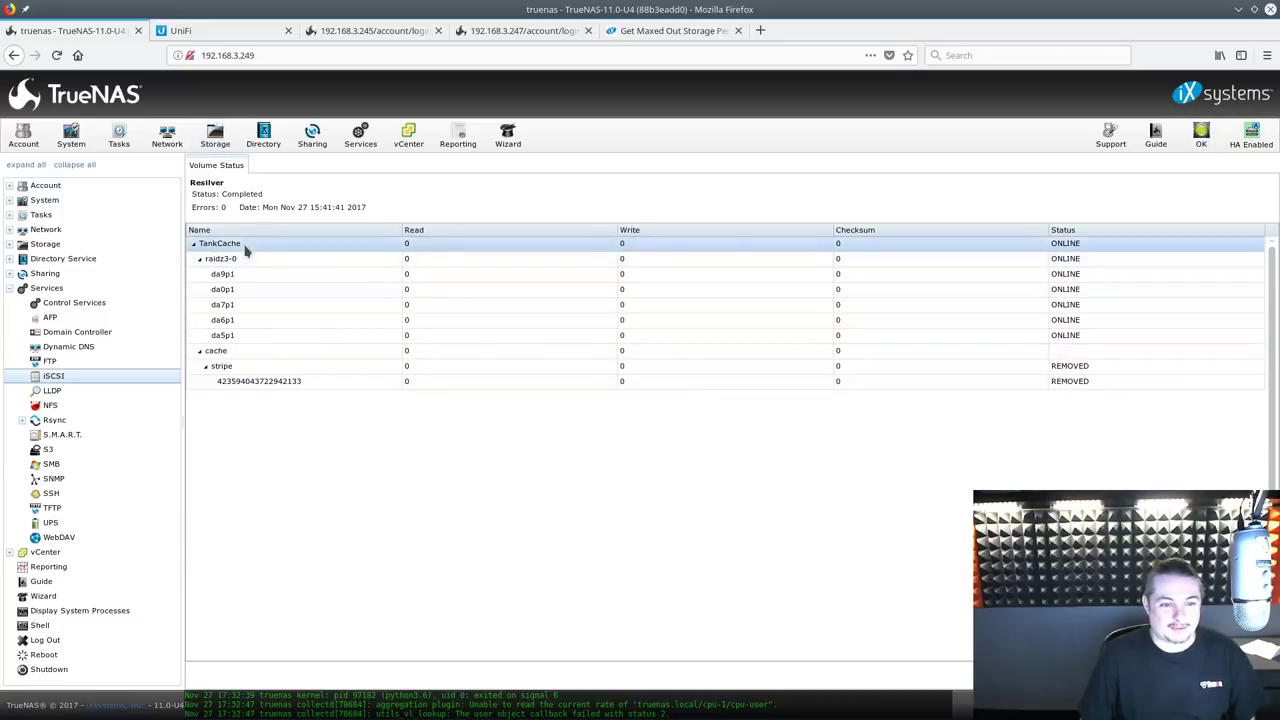
left_click(253, 381)
left_click(215, 135)
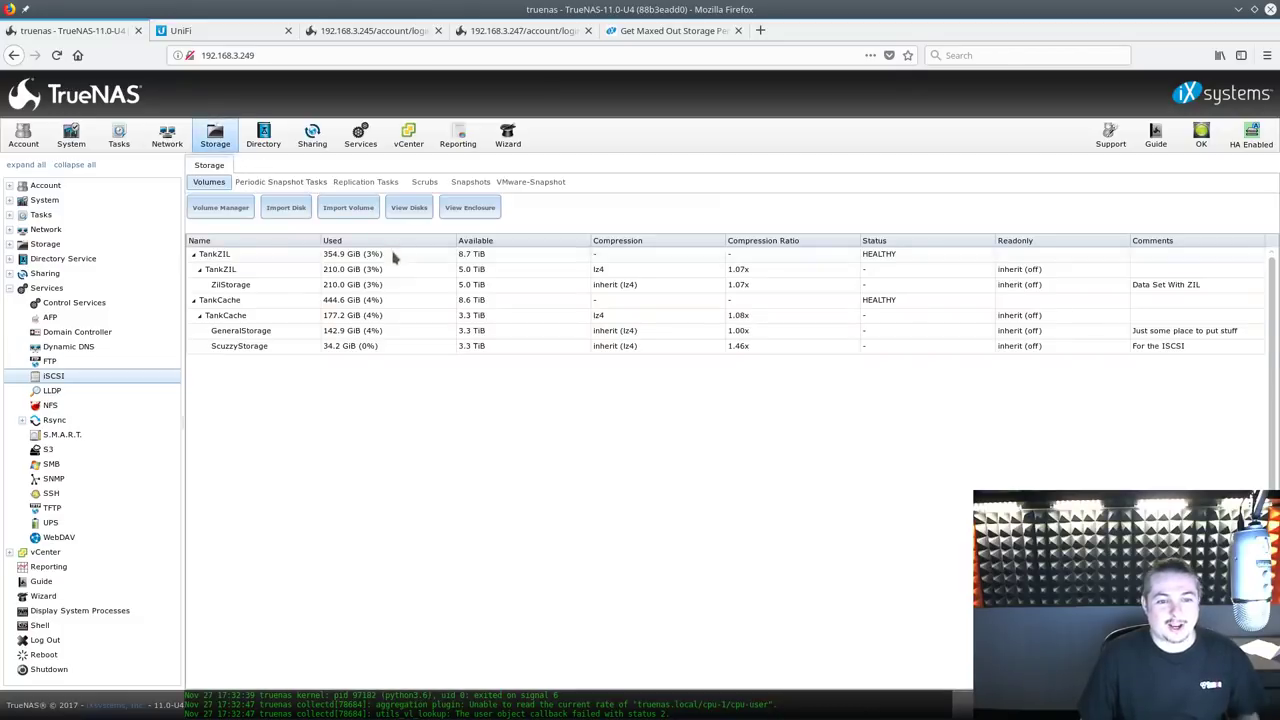